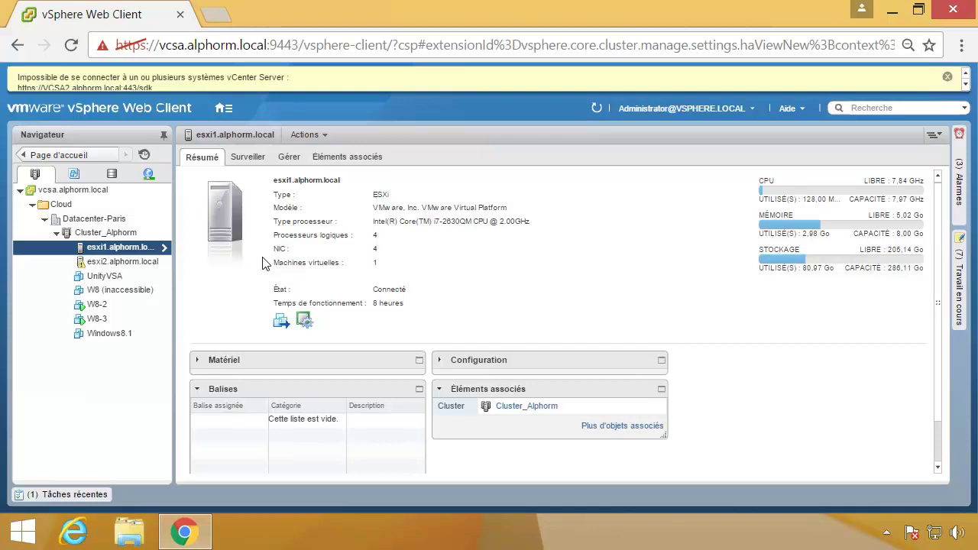
Check which virtual machines belong to esxi1.alphorm.local and esxi2.alphorm.local, and view Cluster_Alphorm's vSphere HA settings
left_click(131, 264)
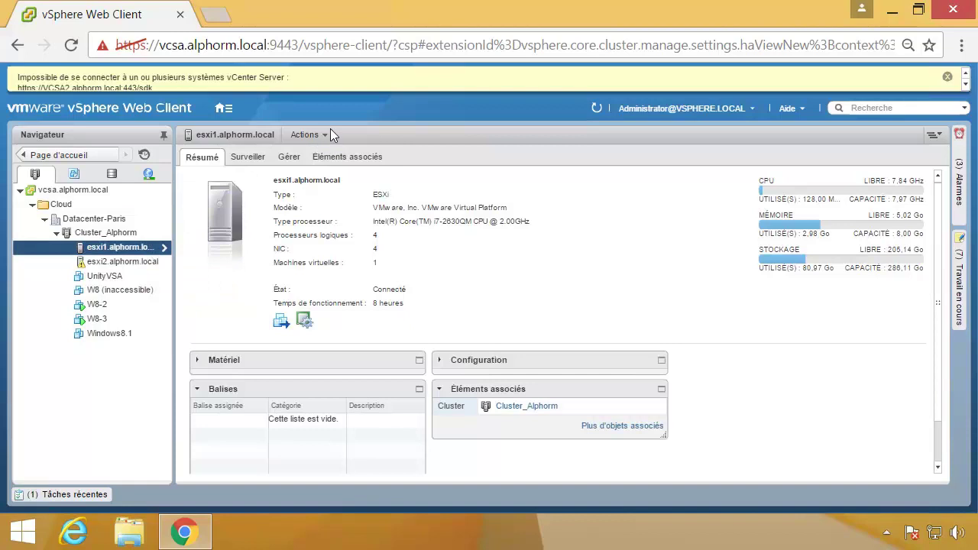
left_click(342, 160)
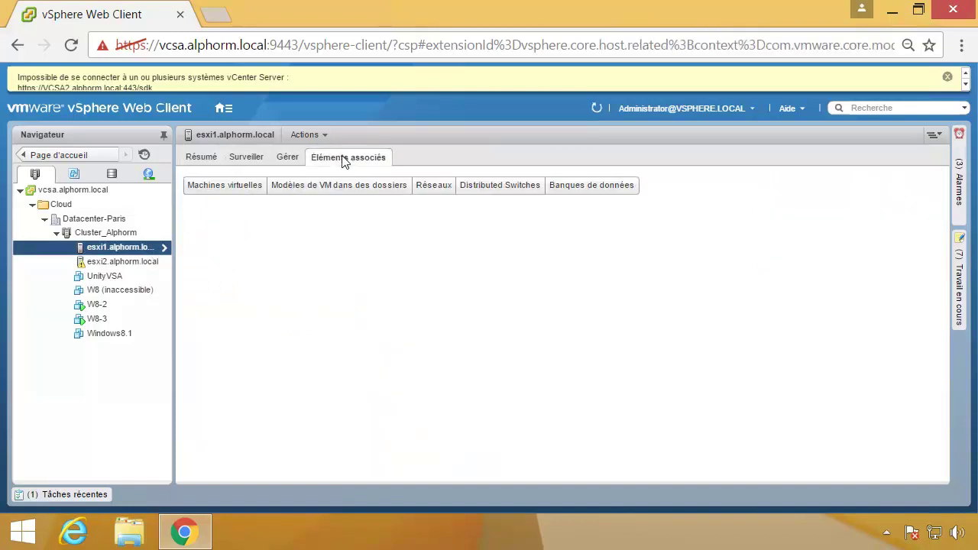
left_click(245, 188)
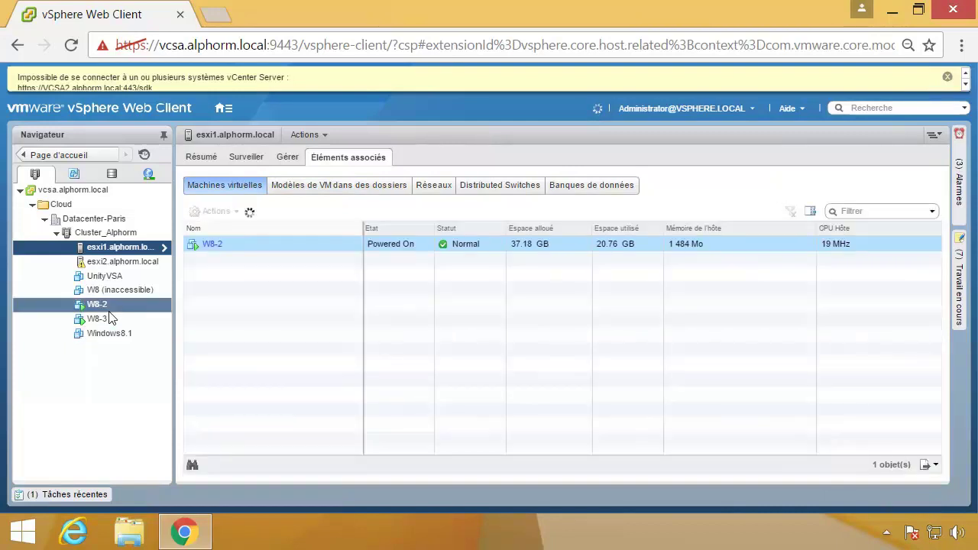
left_click(134, 263)
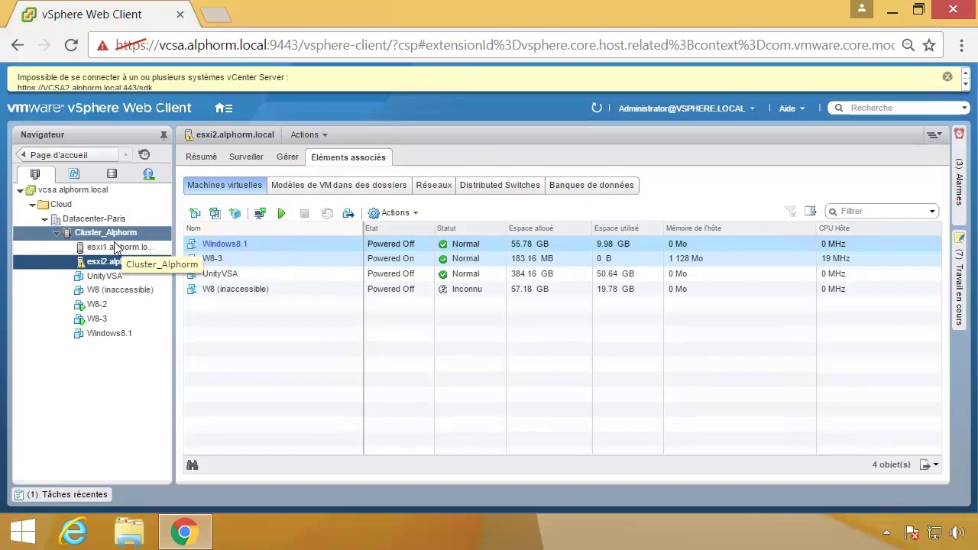
left_click(114, 237)
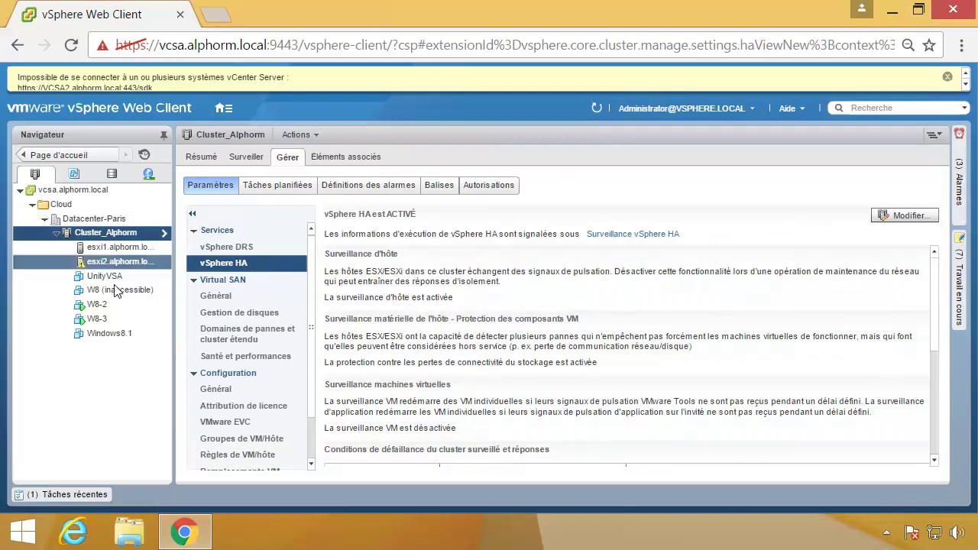
Look up virtual machine W8-2's IP address and start a continuous ping to 192.168.199.32 in a command prompt
left_click(105, 306)
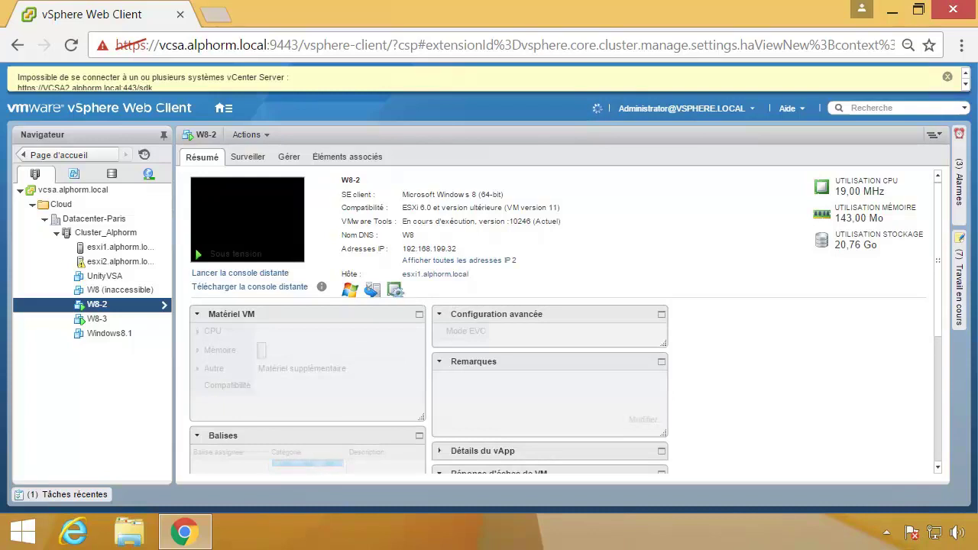
left_click_drag(319, 231, 295, 394)
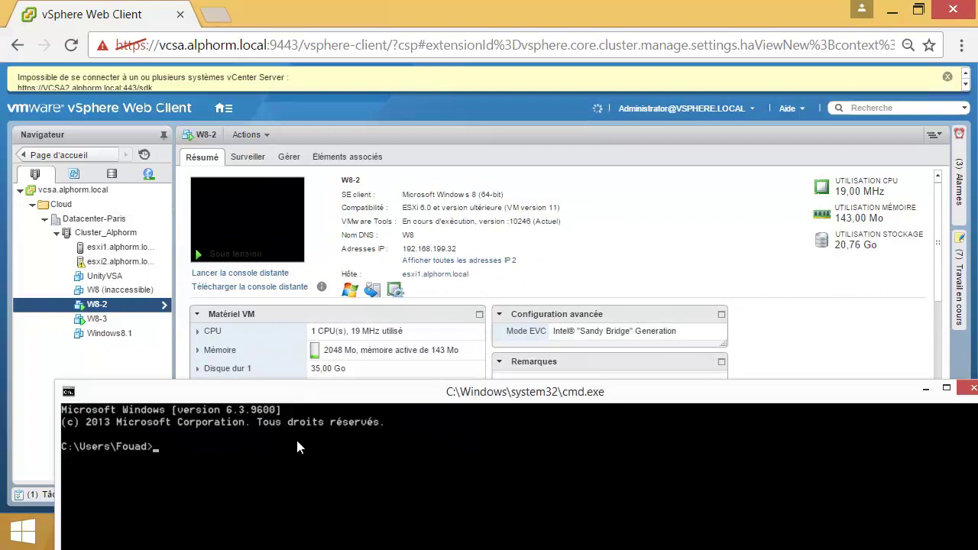
type("ping 192.168.199.")
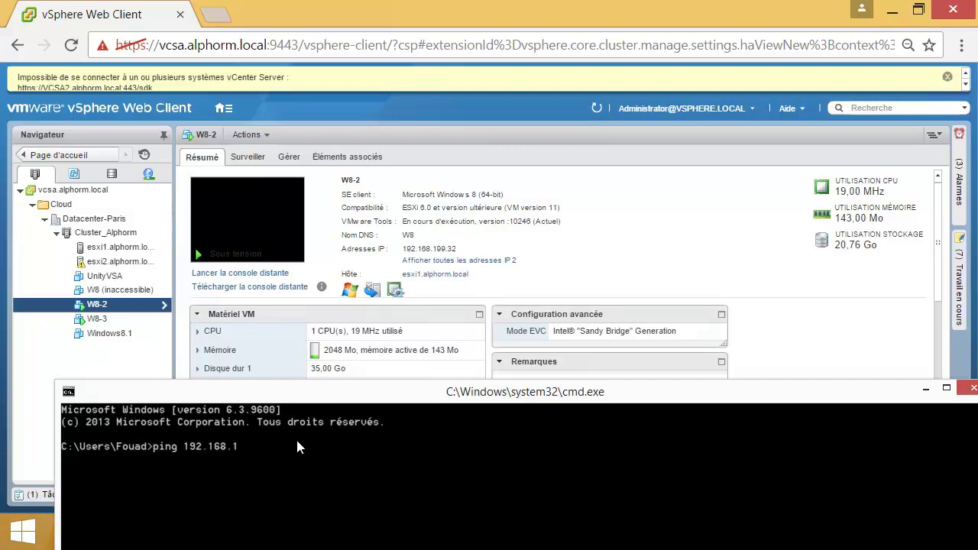
type("32 -t")
key("Return")
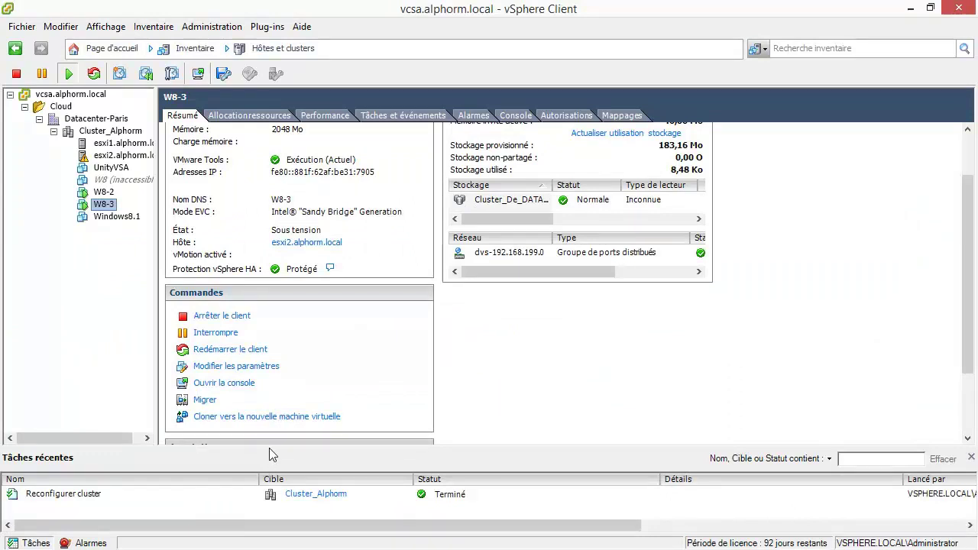
Switch to vSphere Client and enlarge the recent tasks area
left_click_drag(269, 454, 284, 413)
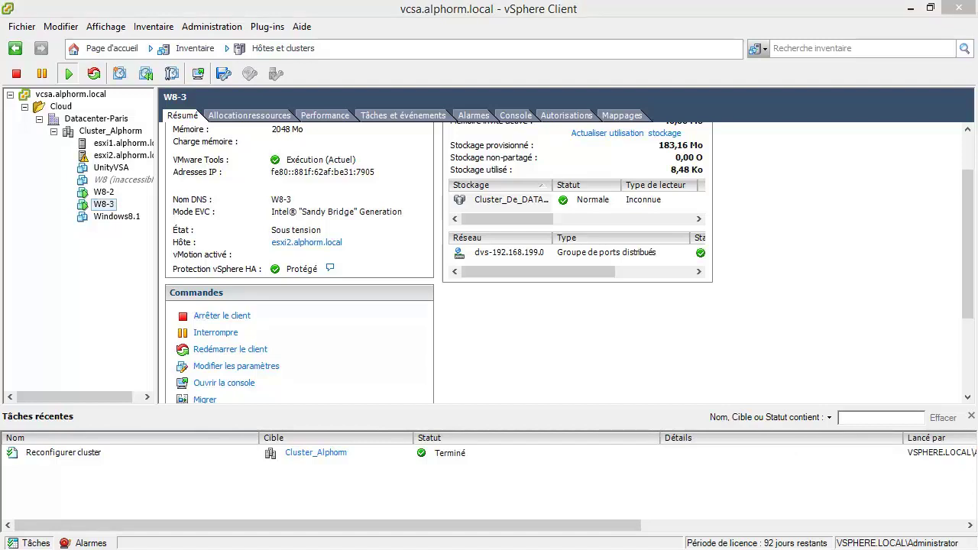
key("alt+Tab")
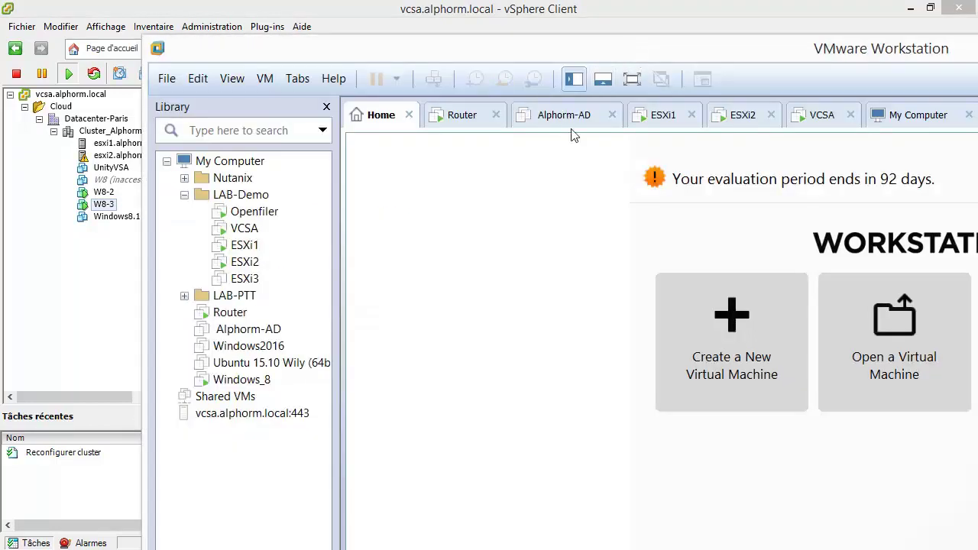
right_click(236, 249)
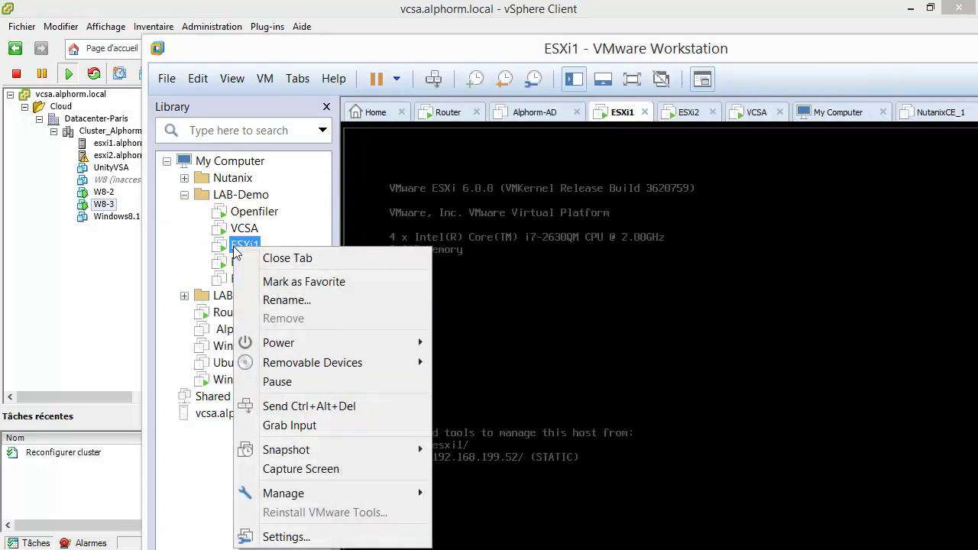
mouse_move(366, 352)
left_click(104, 263)
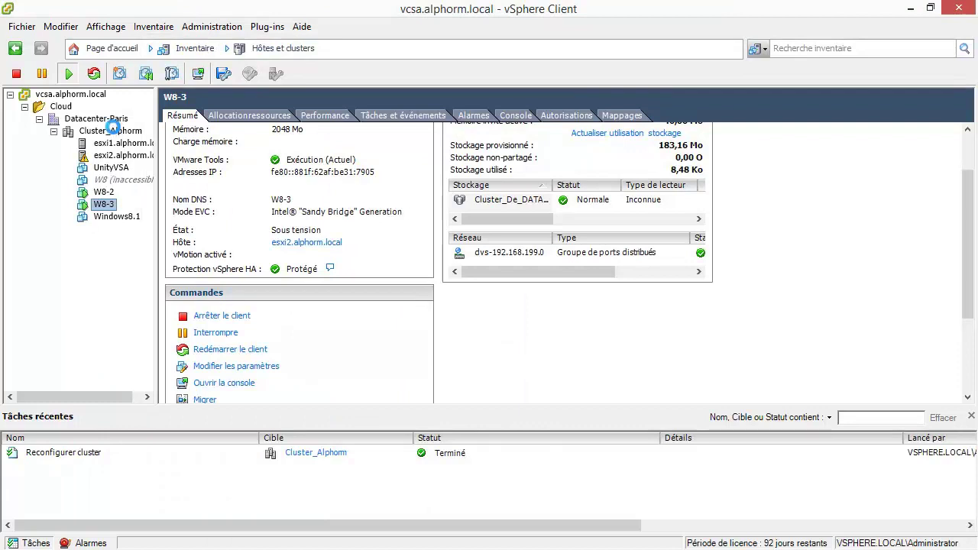
Review Cluster_Alphorm's vSphere HA settings: virtual machine options including W8-2, VM monitoring and datastore heartbeating, and close the settings
left_click(111, 131)
right_click(116, 132)
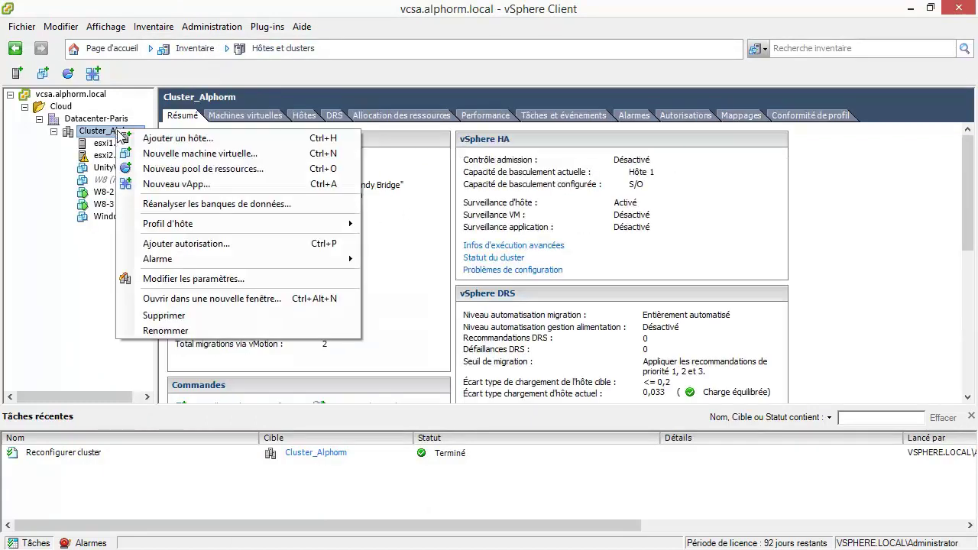
left_click(243, 279)
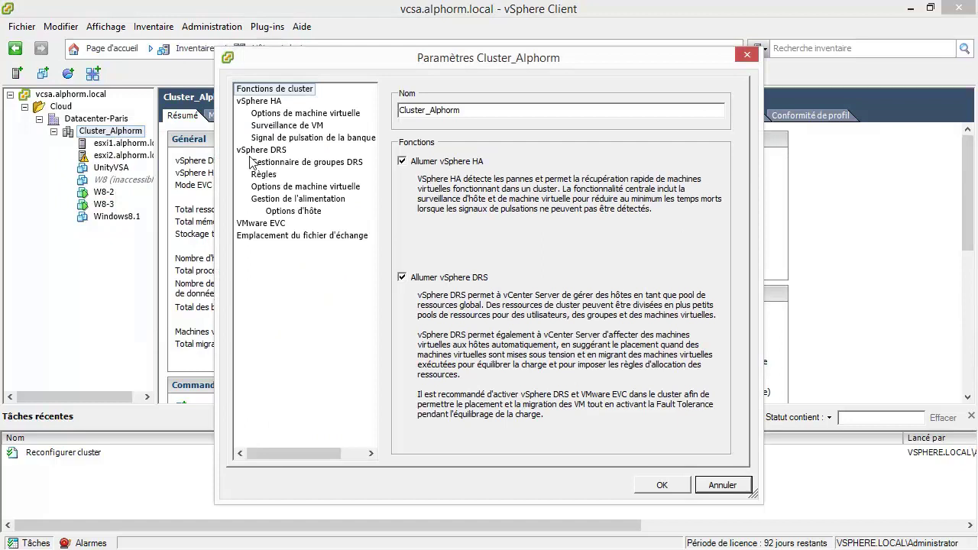
left_click(282, 116)
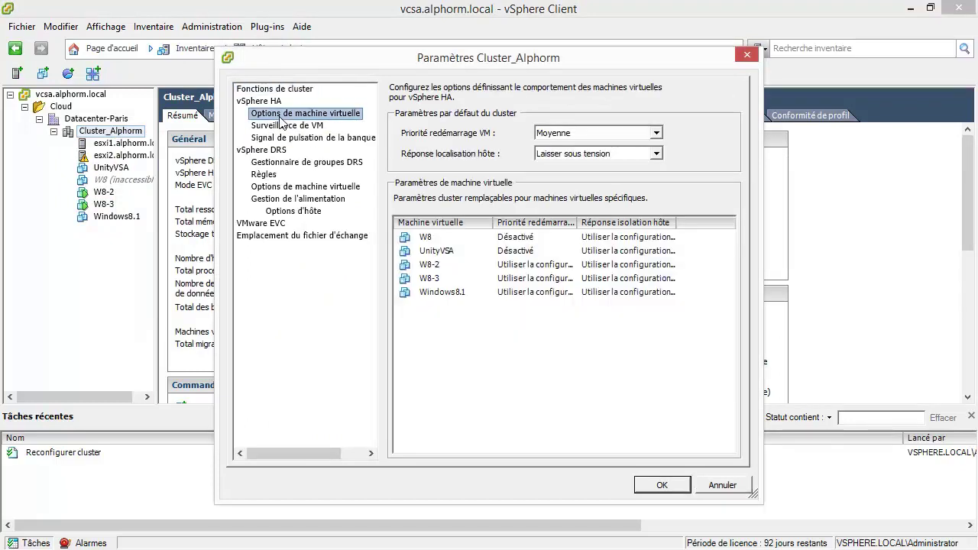
left_click(432, 269)
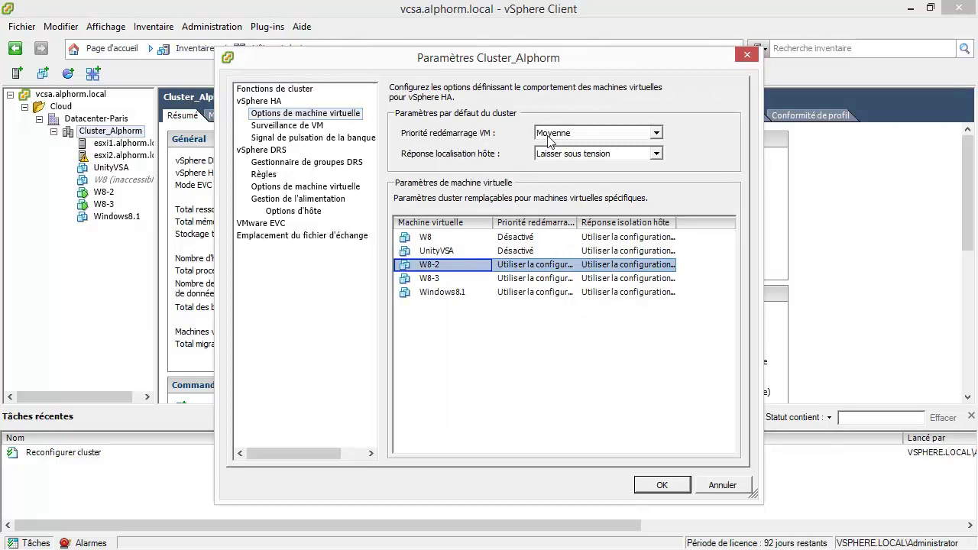
left_click(311, 127)
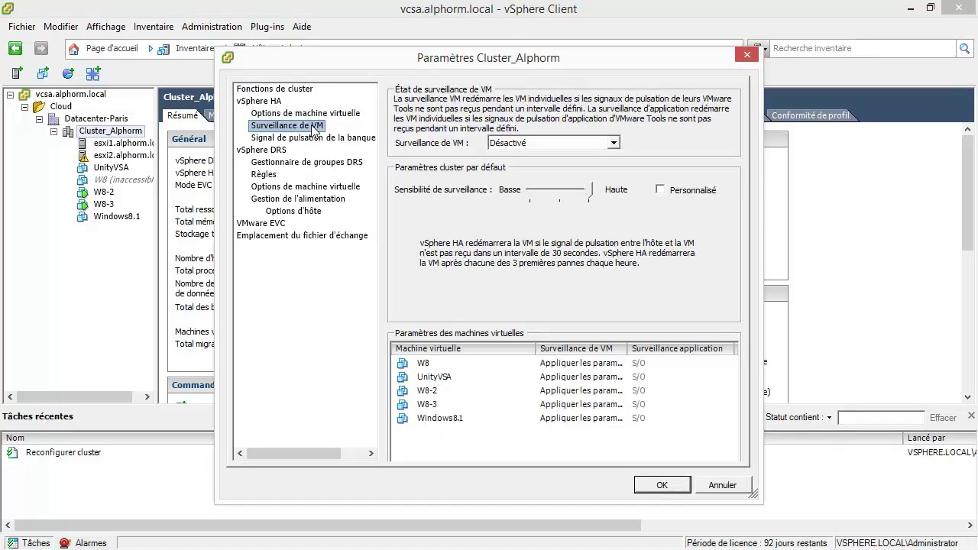
left_click(291, 138)
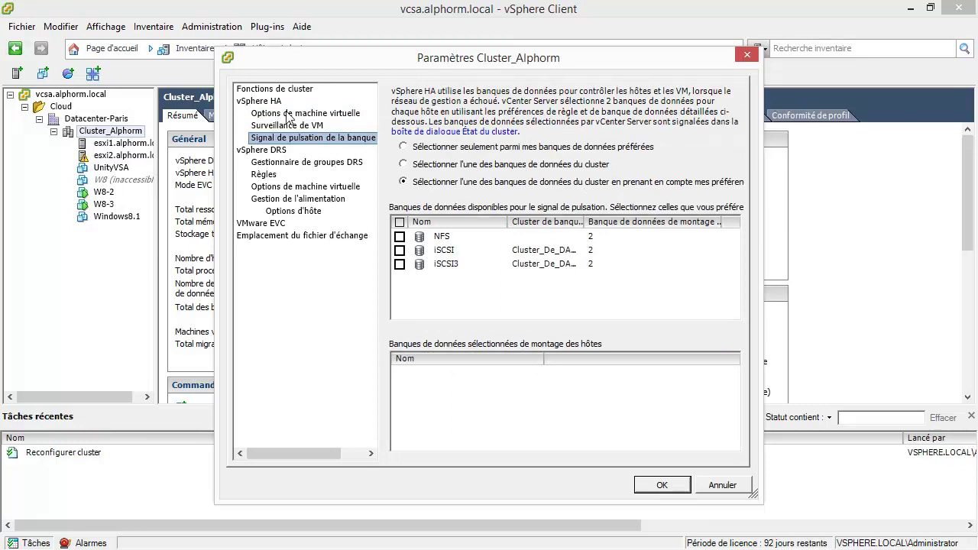
left_click(280, 102)
left_click(662, 485)
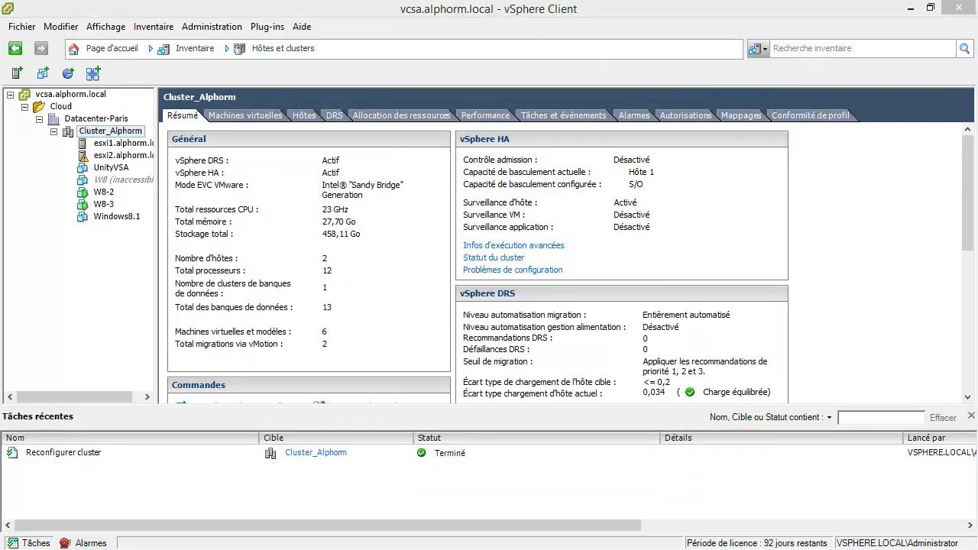
Switch to VMware Workstation and power off the ESXi1 virtual machine to simulate a host failure
key("alt+Tab")
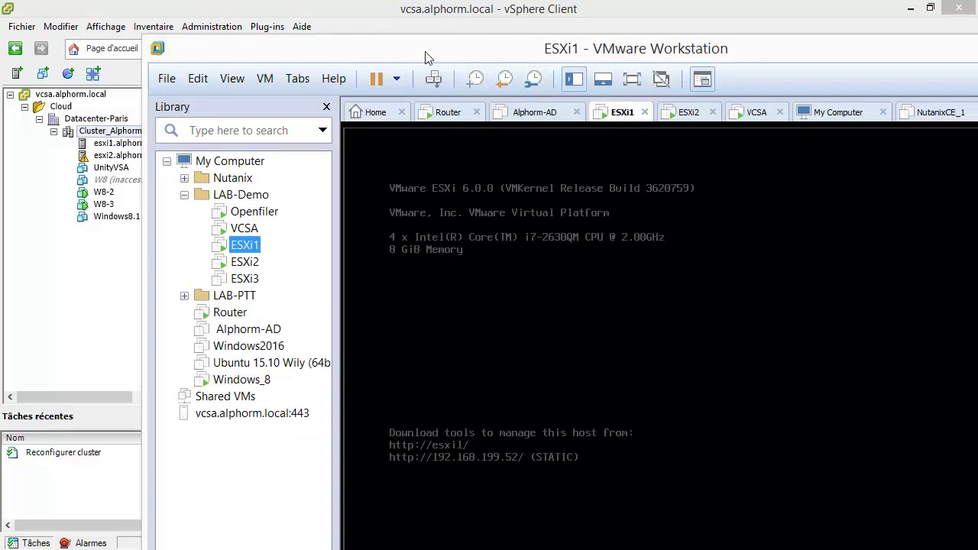
right_click(246, 247)
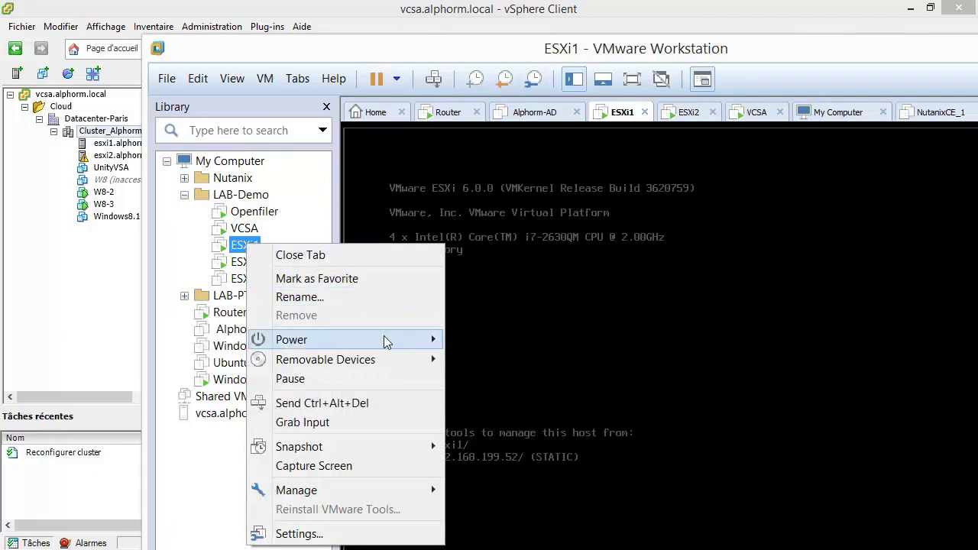
mouse_move(385, 343)
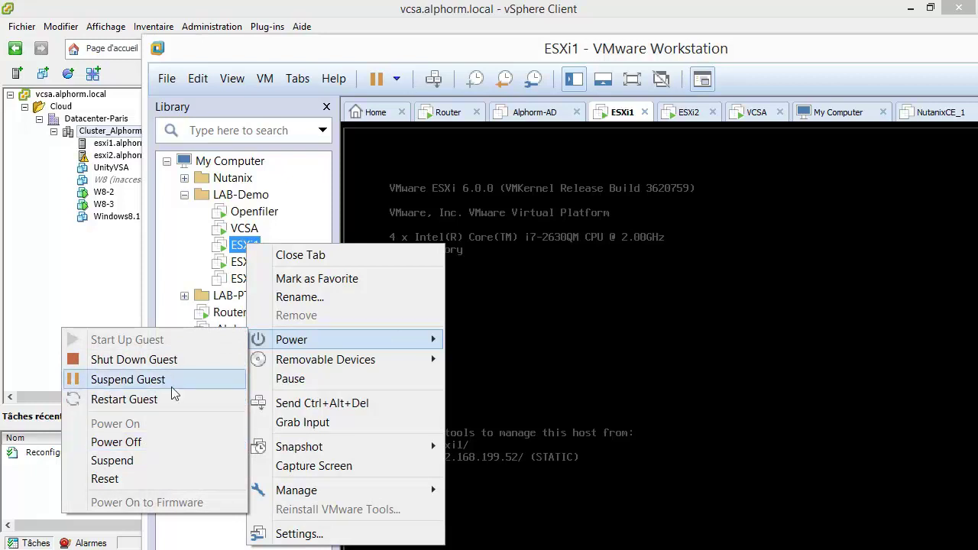
left_click(161, 442)
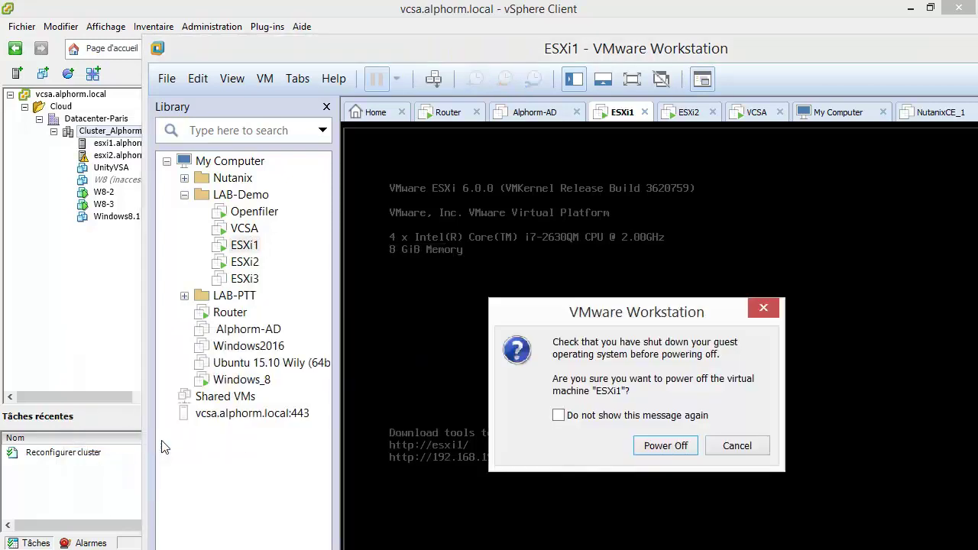
left_click(665, 447)
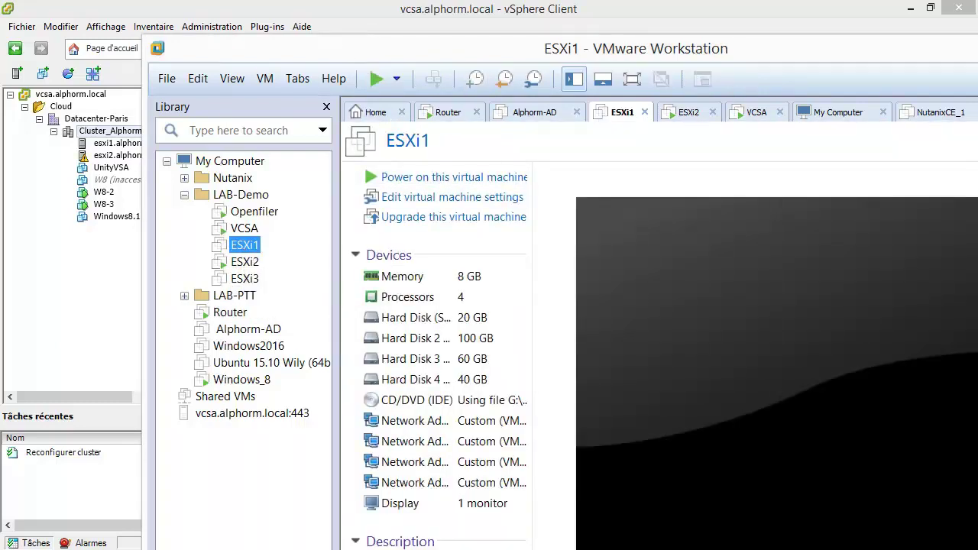
Return to Cluster_Alphorm in vSphere Client and monitor the running ping to 192.168.199.32 in the command prompt
left_click(83, 240)
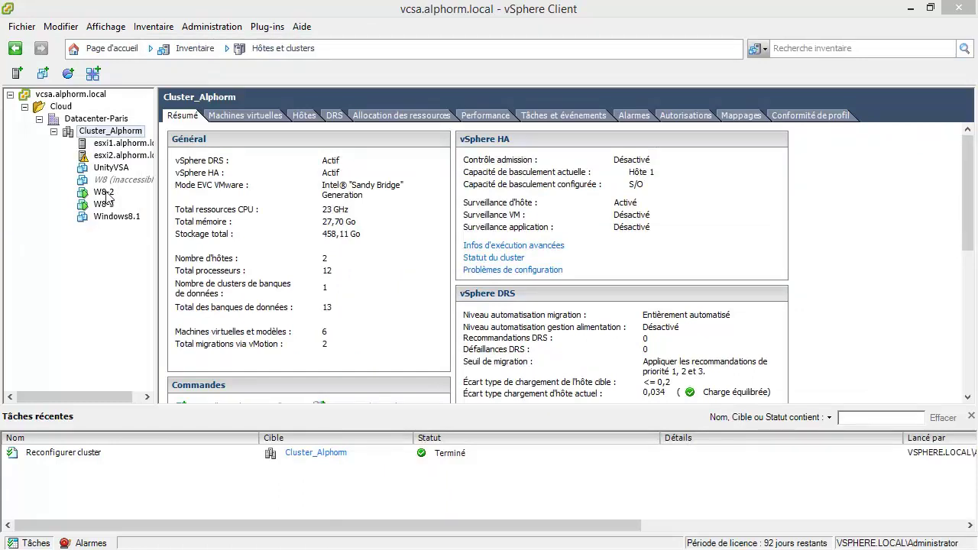
left_click(115, 133)
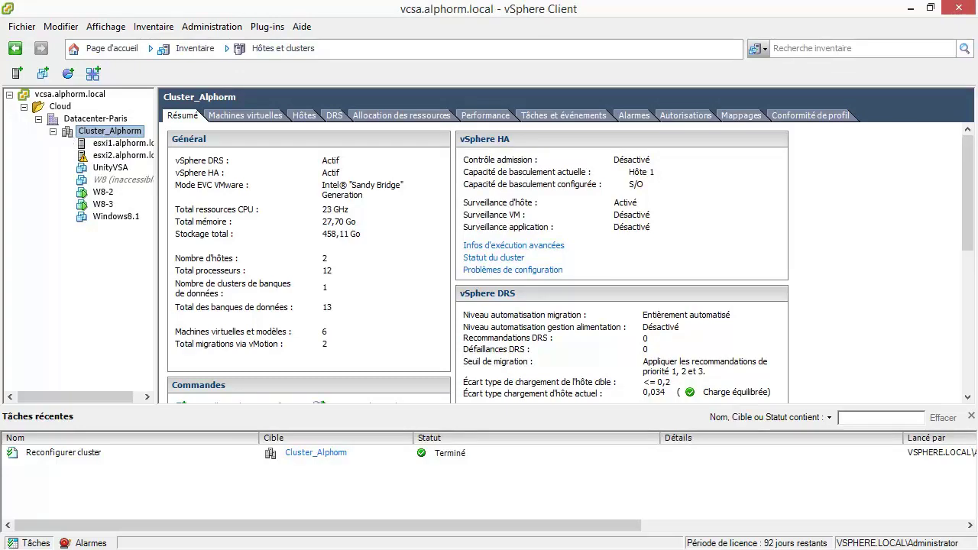
key("alt+Tab")
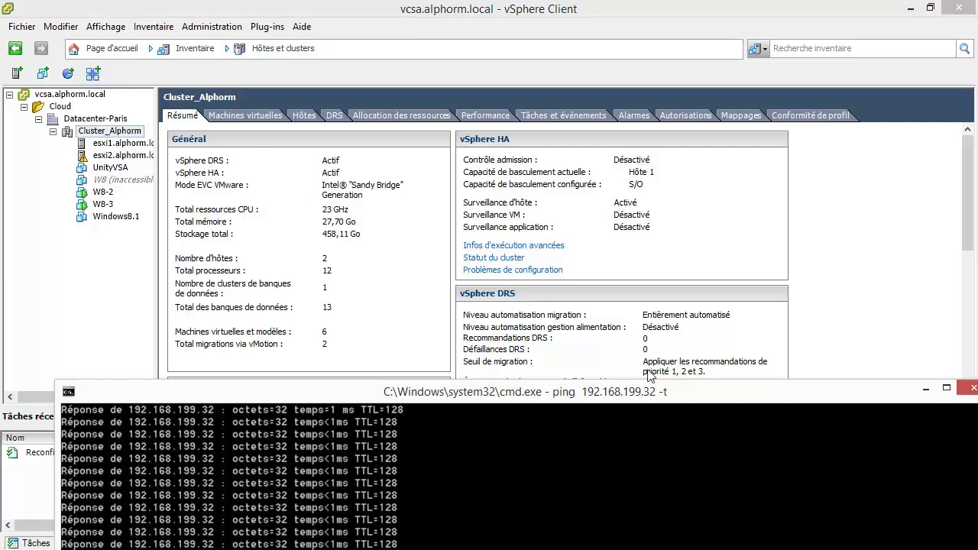
left_click_drag(635, 391, 657, 187)
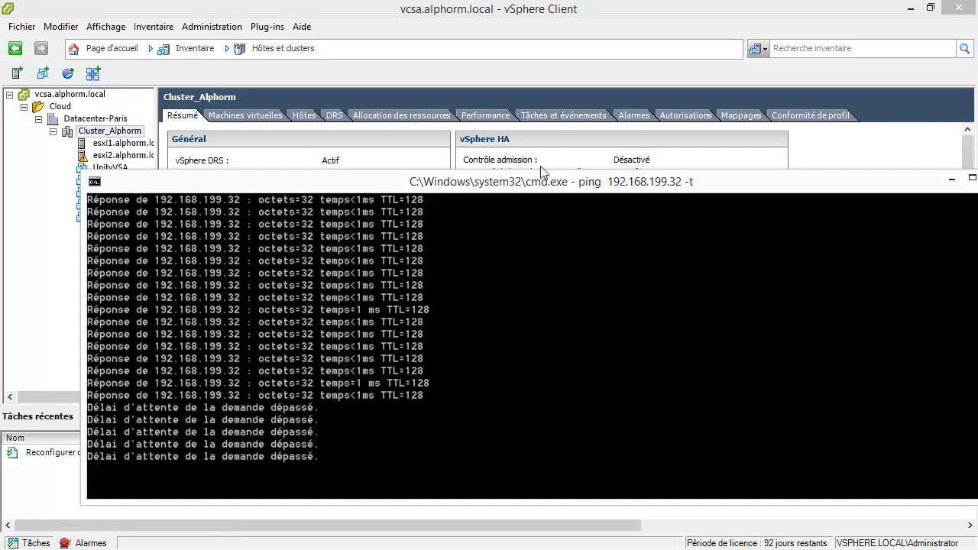
left_click_drag(530, 174, 646, 46)
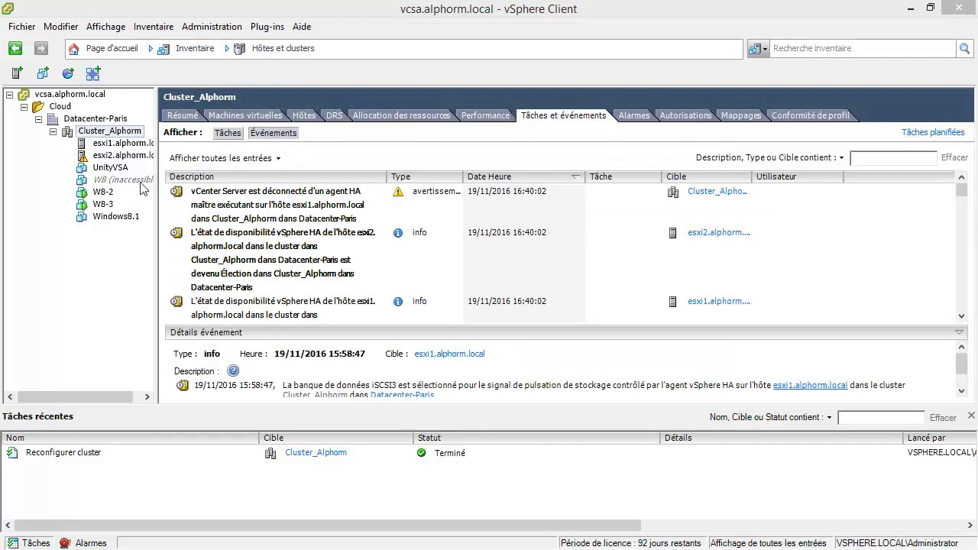
Examine Cluster_Alphorm's events about the host failure and HA failover, along with the summary of esxi1.alphorm.local
left_click(287, 210)
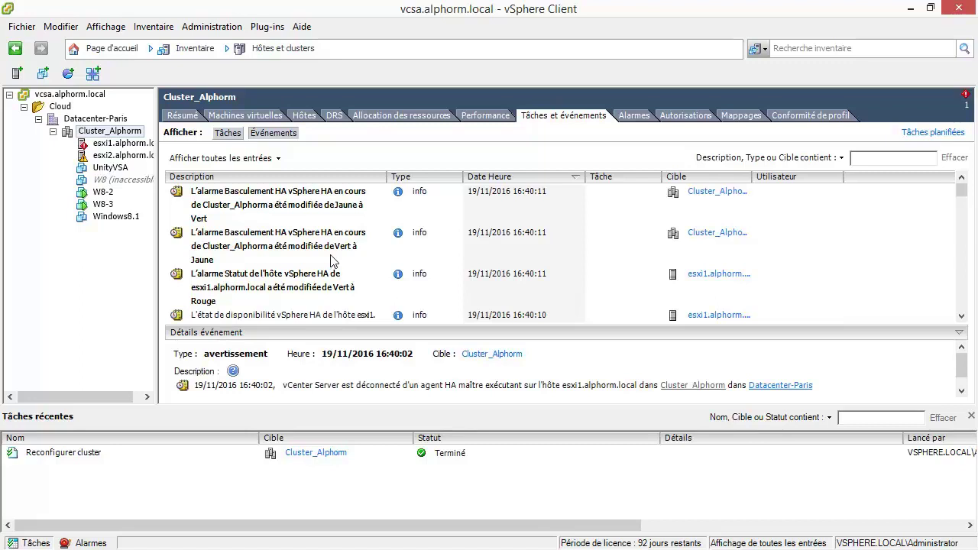
left_click(123, 145)
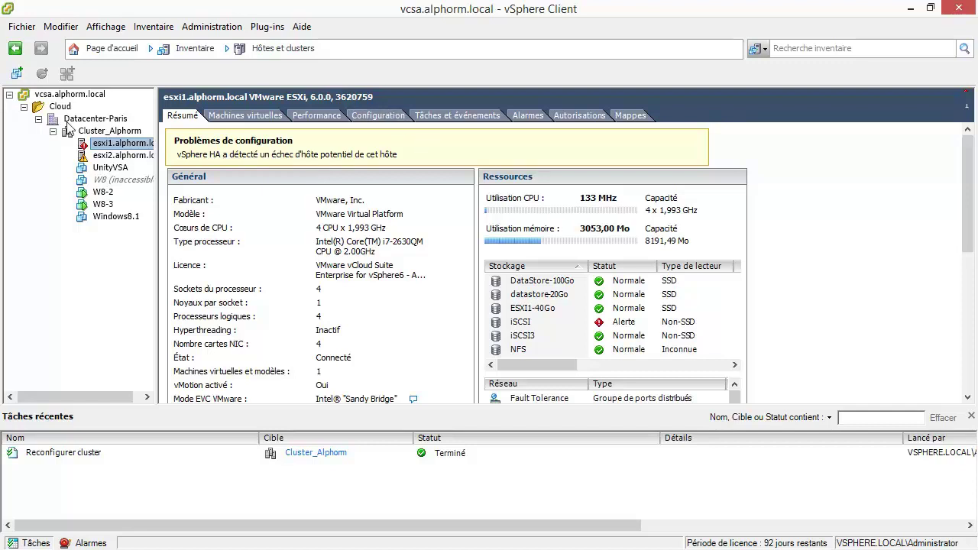
left_click(98, 132)
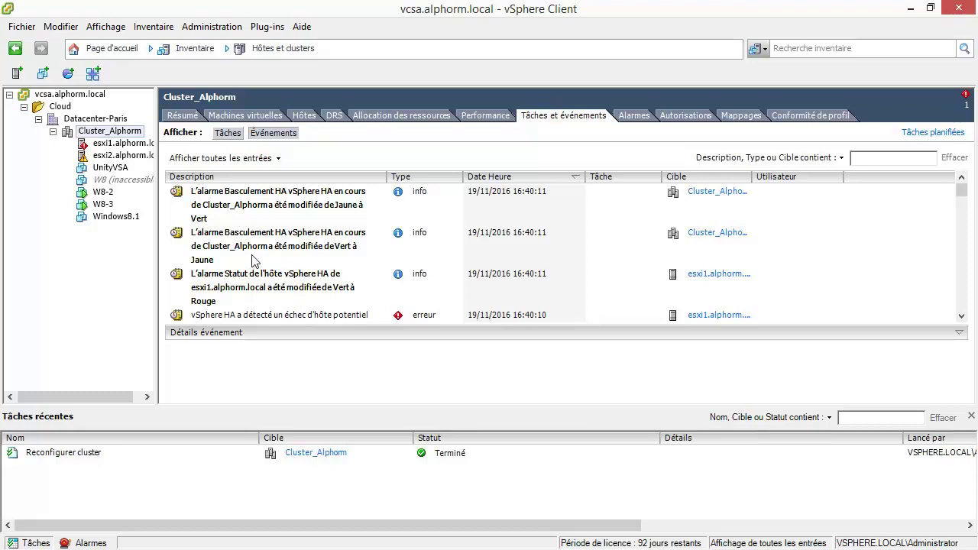
scroll(254, 262, "down", 3)
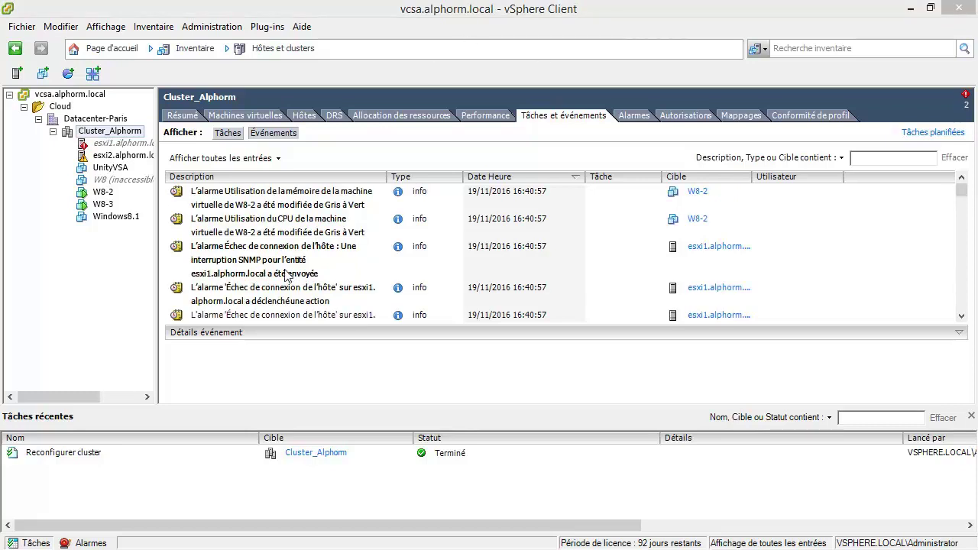
left_click(319, 246)
scroll(302, 217, "down", 1)
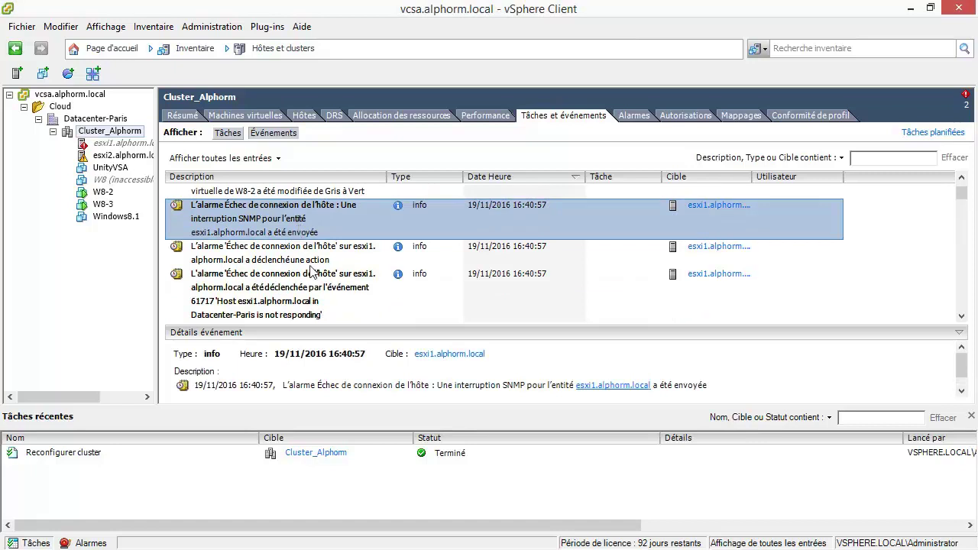
Examine Cluster_Alphorm's event list for esxi1.alphorm.local alarm changes, the host not responding error and vSphere HA failover alarms
scroll(280, 288, "down", 1)
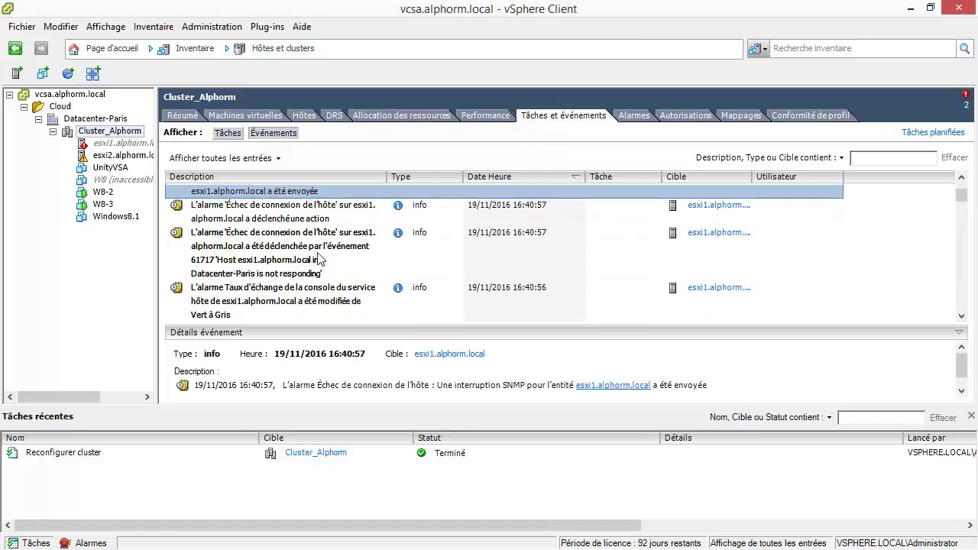
scroll(265, 262, "down", 1)
scroll(265, 262, "down", 1)
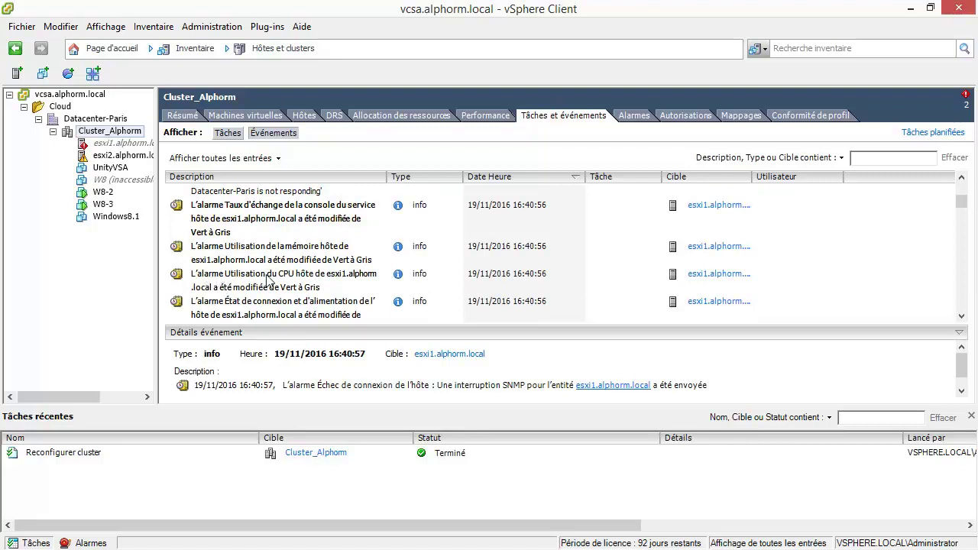
scroll(253, 275, "down", 1)
scroll(254, 277, "down", 1)
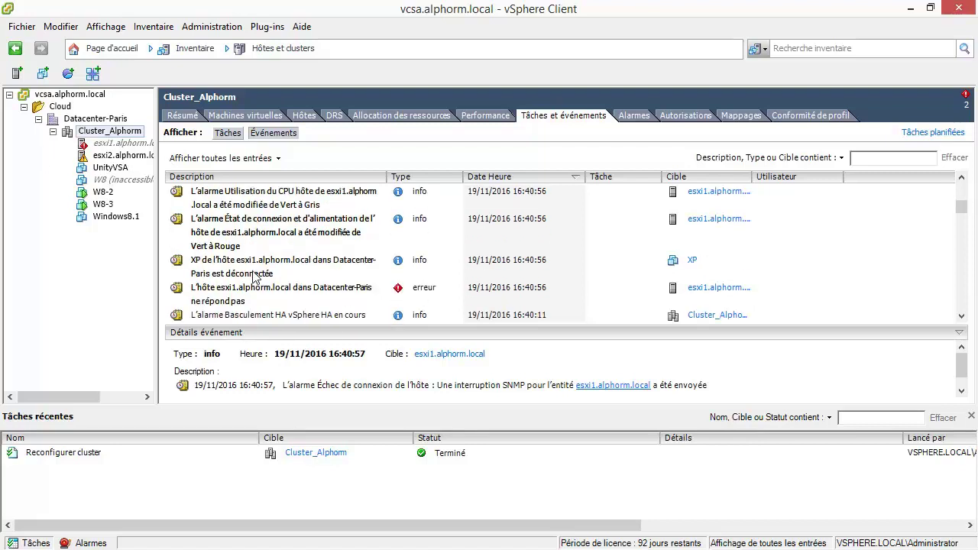
scroll(231, 275, "down", 1)
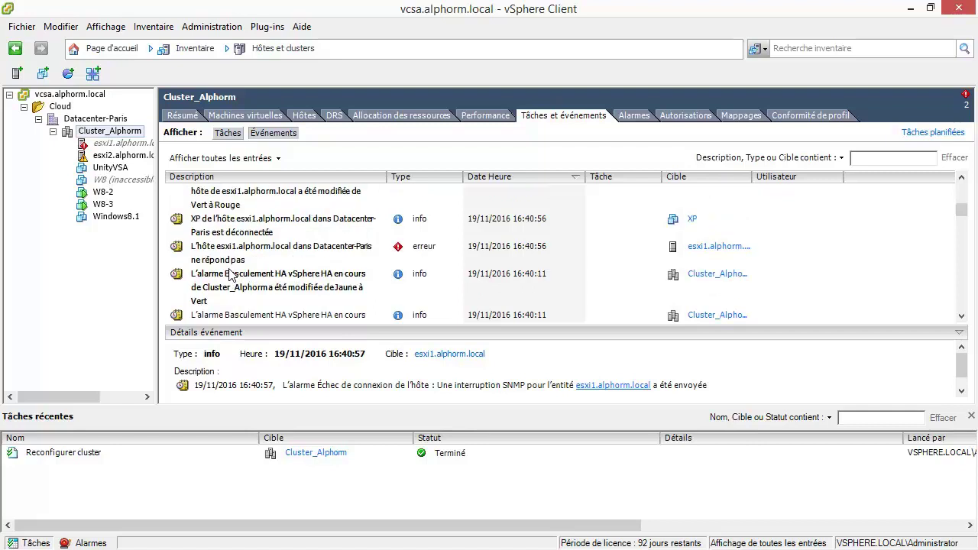
scroll(230, 278, "down", 1)
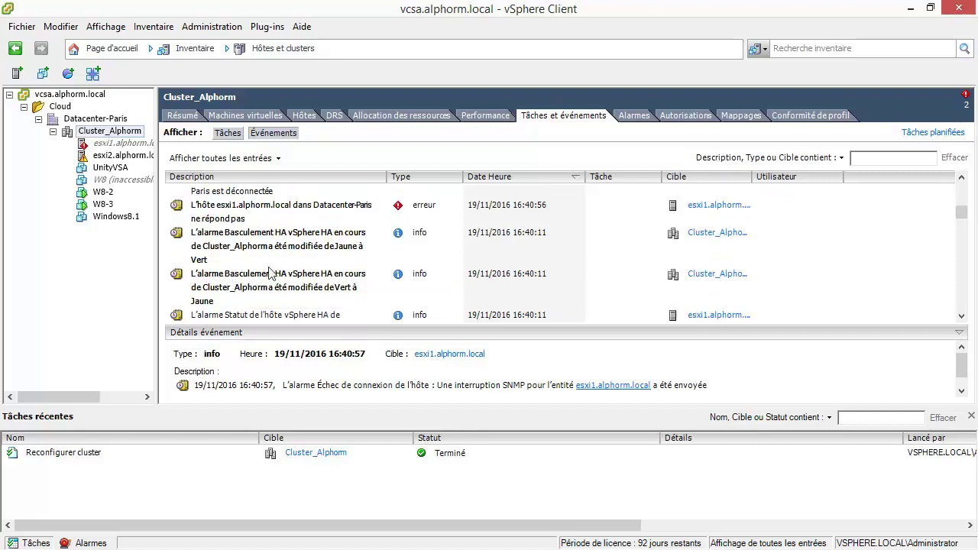
scroll(271, 273, "up", 2)
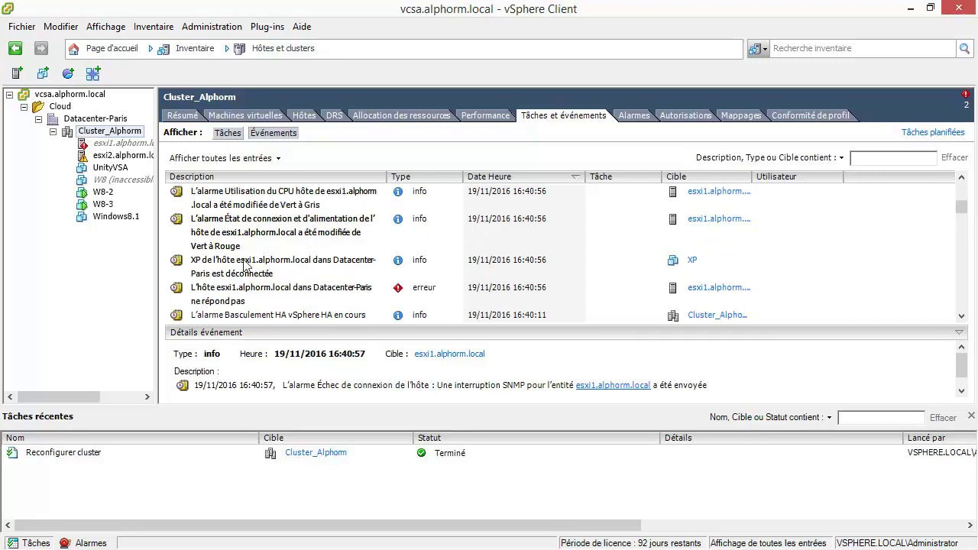
scroll(249, 266, "up", 1)
scroll(267, 265, "up", 1)
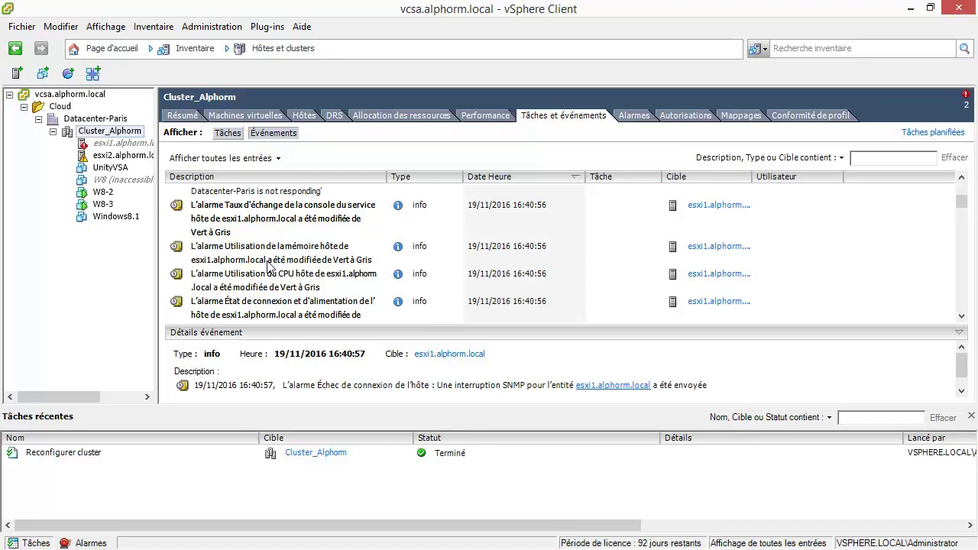
scroll(287, 258, "up", 2)
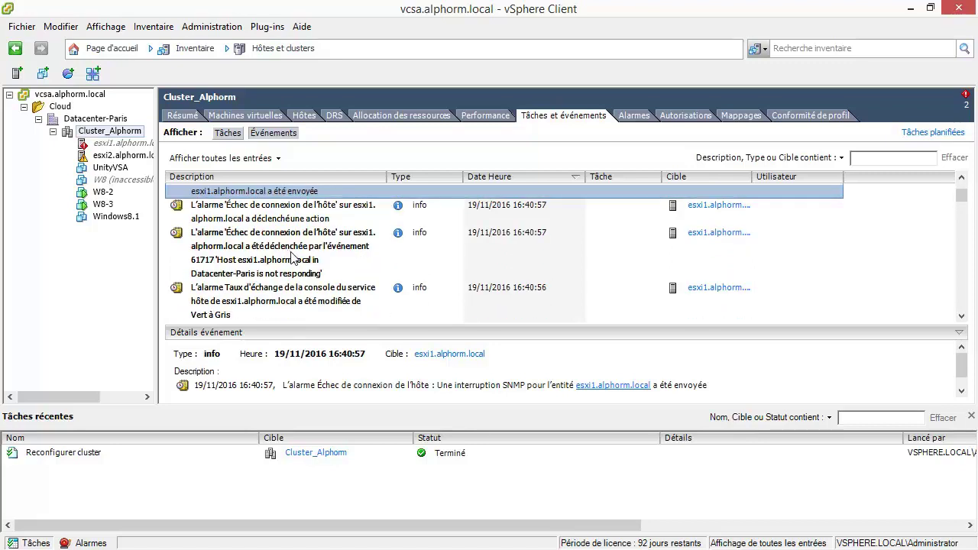
View the event details of esxi1.alphorm.local's triggered connection failure alarm and W8-2's CPU usage alarm, and open W8-2's summary
left_click(304, 255)
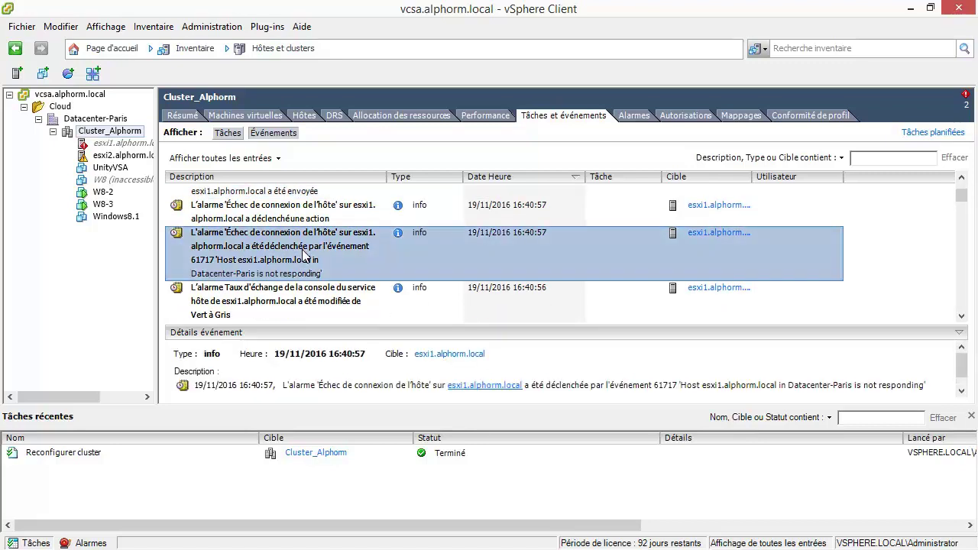
scroll(312, 258, "up", 1)
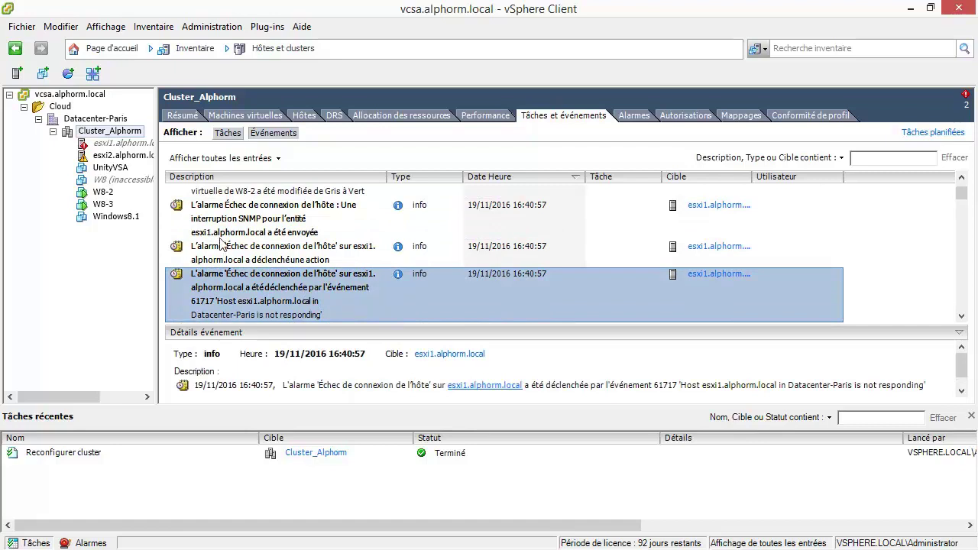
scroll(313, 249, "up", 1)
left_click(273, 231)
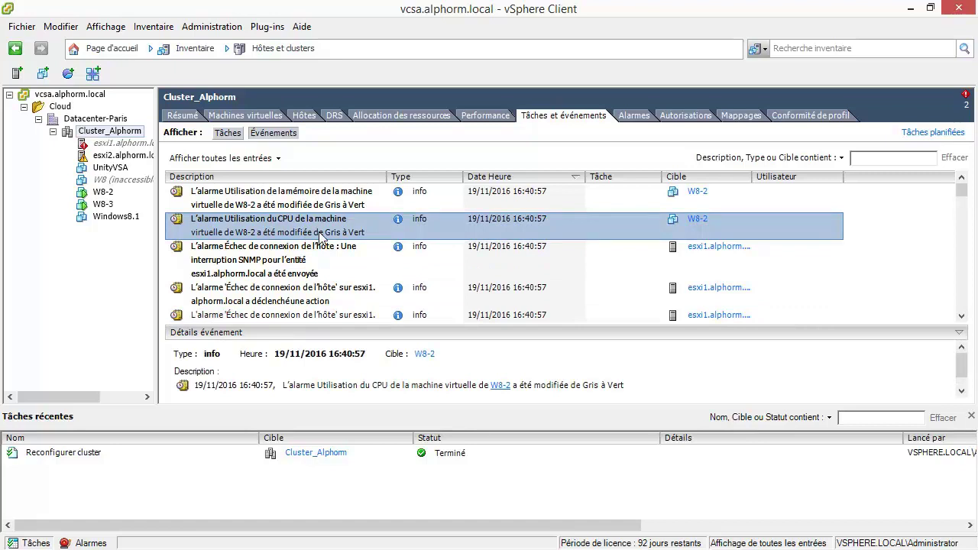
left_click(104, 192)
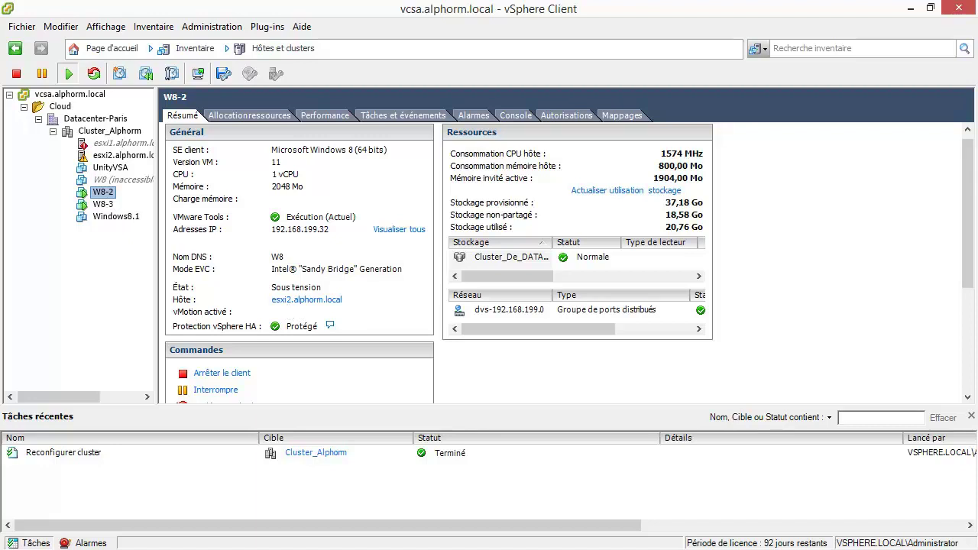
Switch to the command prompt, maximize its window and stop the continuous ping to 192.168.199.32
key("alt+Tab")
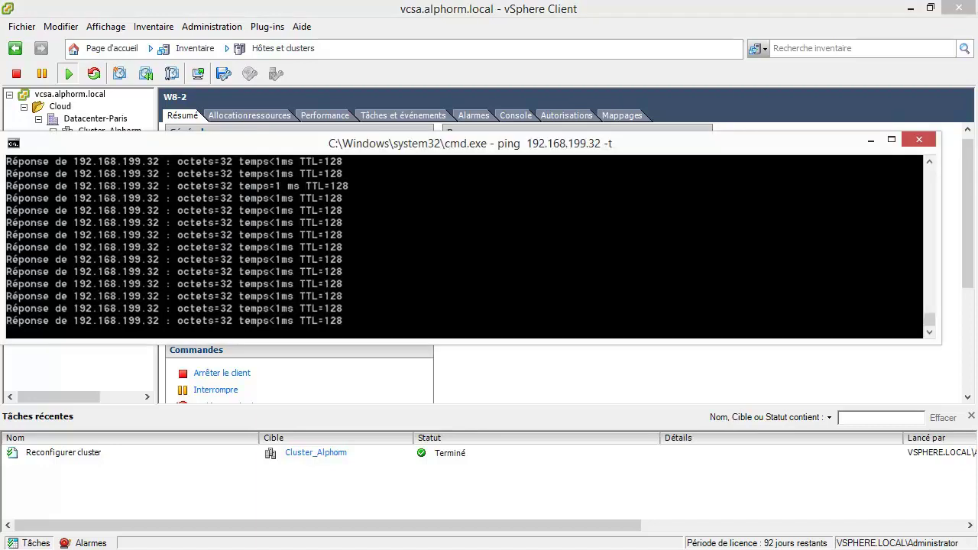
left_click(890, 139)
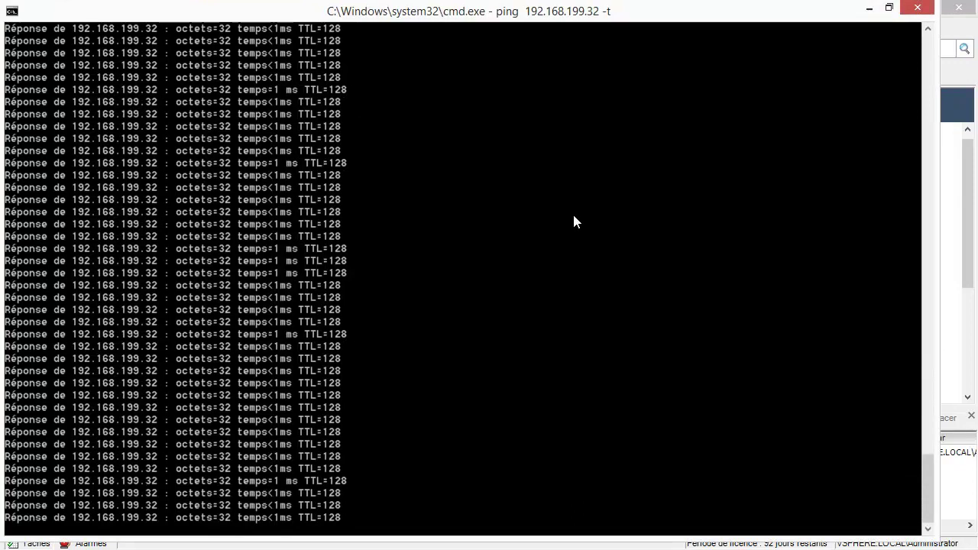
key("ctrl+c")
Review the ping output around the interruption for the timeouts and resumed replies, and minimize the command prompt to return to W8-2's summary
scroll(561, 226, "up", 5)
scroll(560, 225, "up", 20)
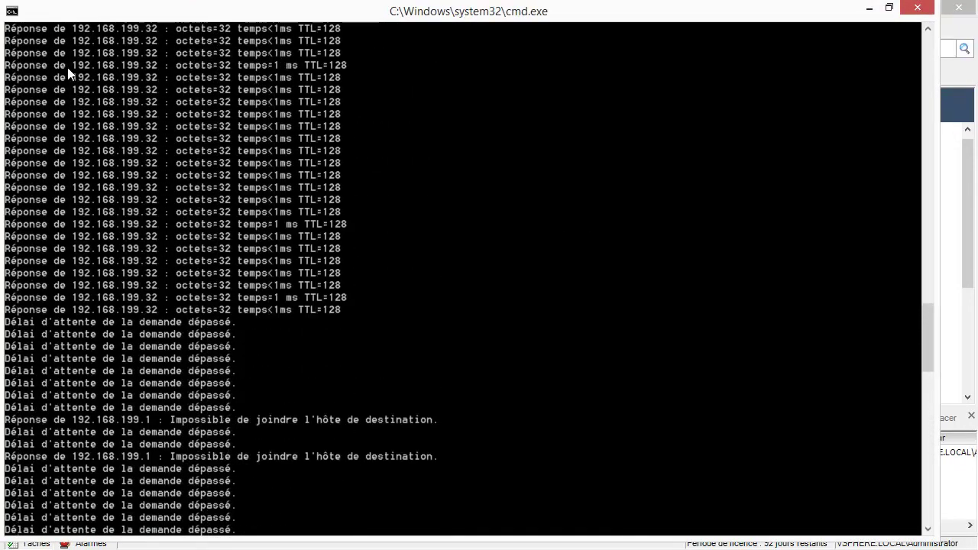
scroll(61, 225, "down", 9)
scroll(65, 235, "down", 15)
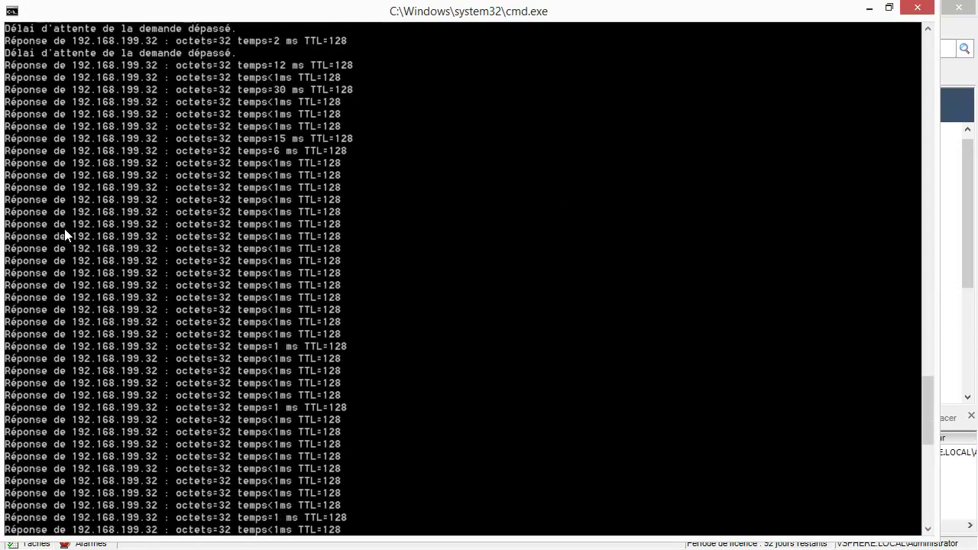
scroll(73, 236, "up", 4)
scroll(76, 226, "up", 10)
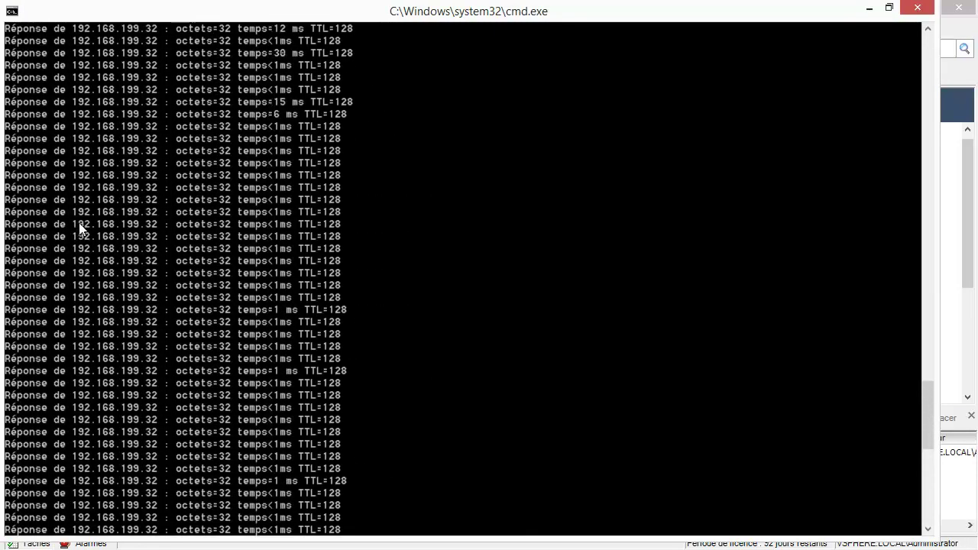
left_click(870, 9)
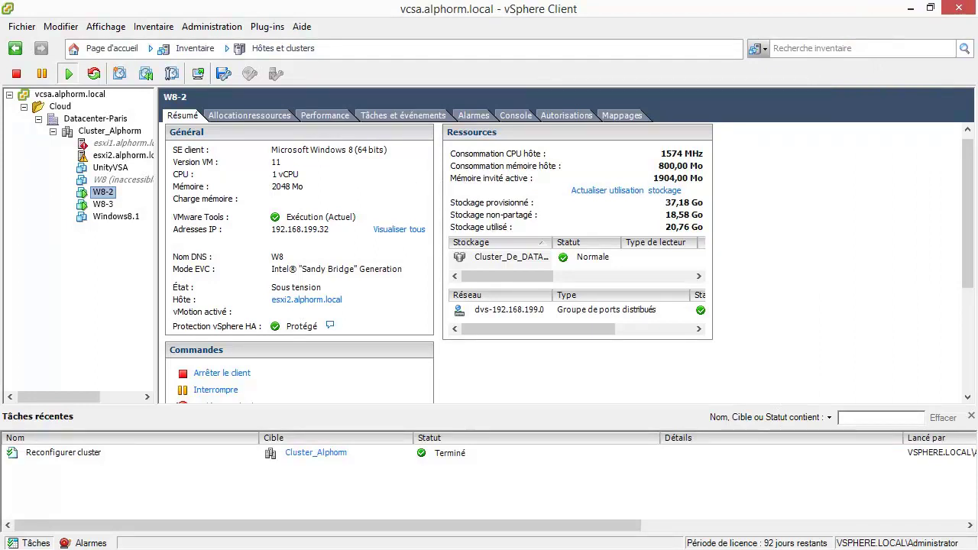
key("alt+Tab")
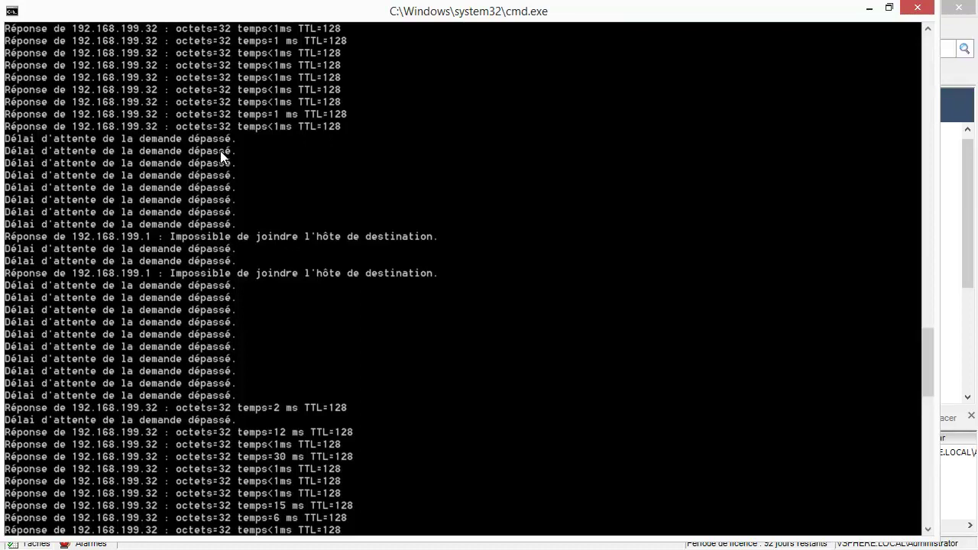
left_click(869, 9)
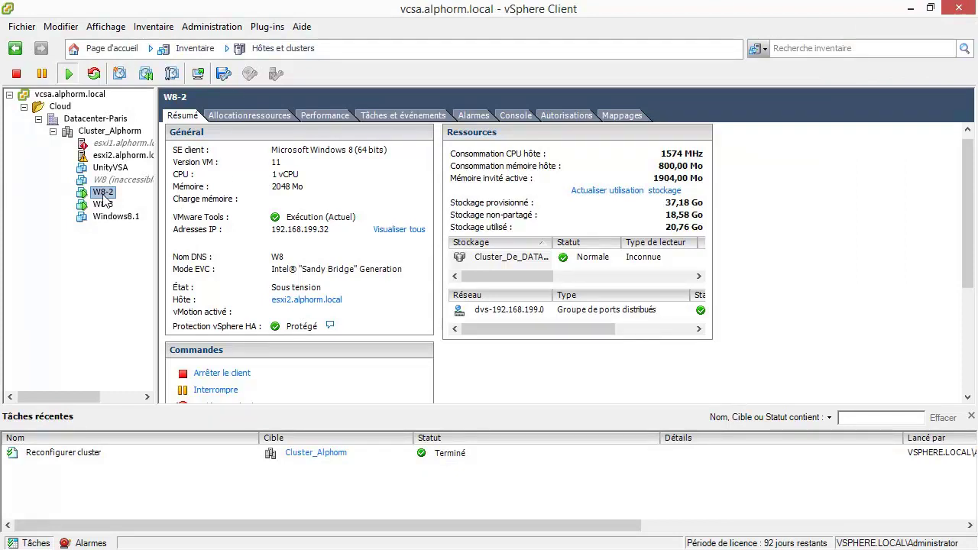
Check W8-2's tasks, including the reconfiguration with insufficient resources, and view the details of its vSphere HA restart event
left_click(419, 116)
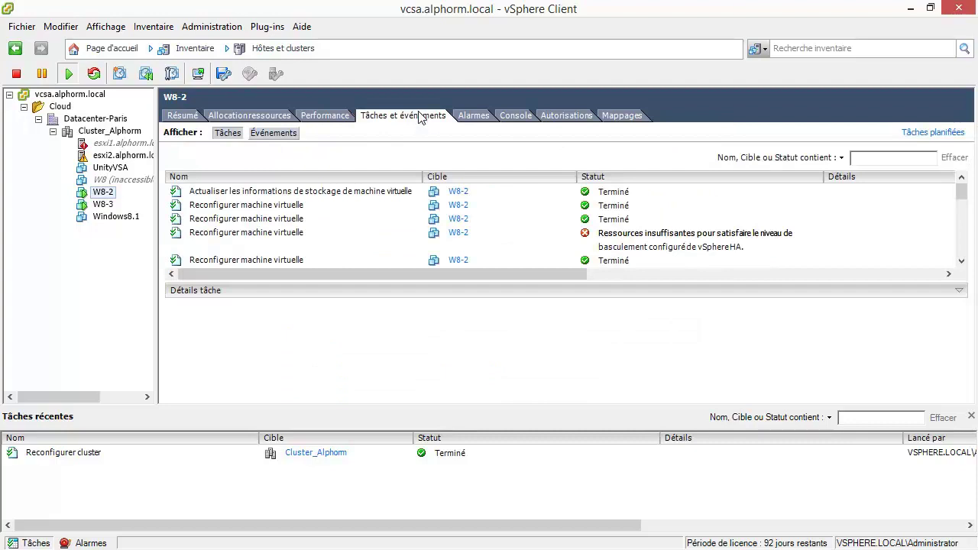
left_click(366, 231)
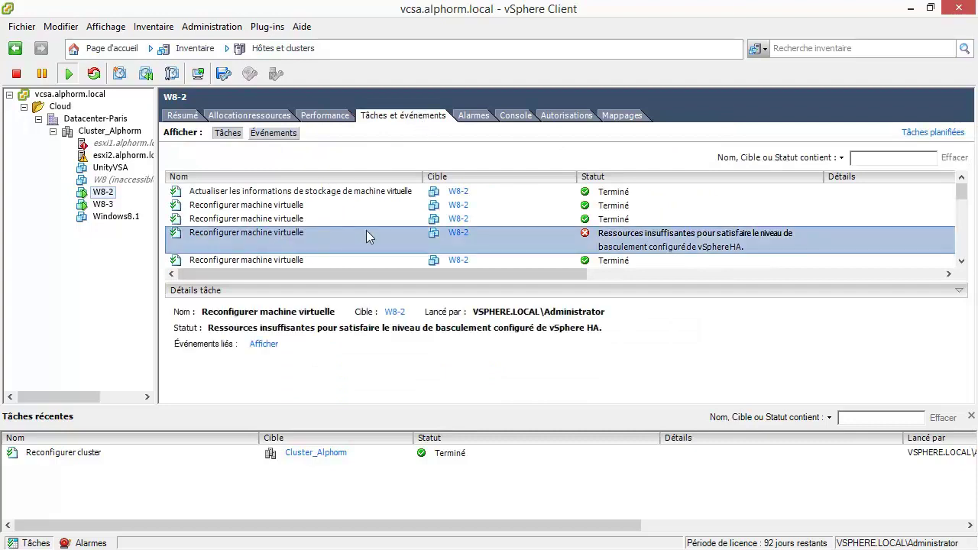
left_click(273, 133)
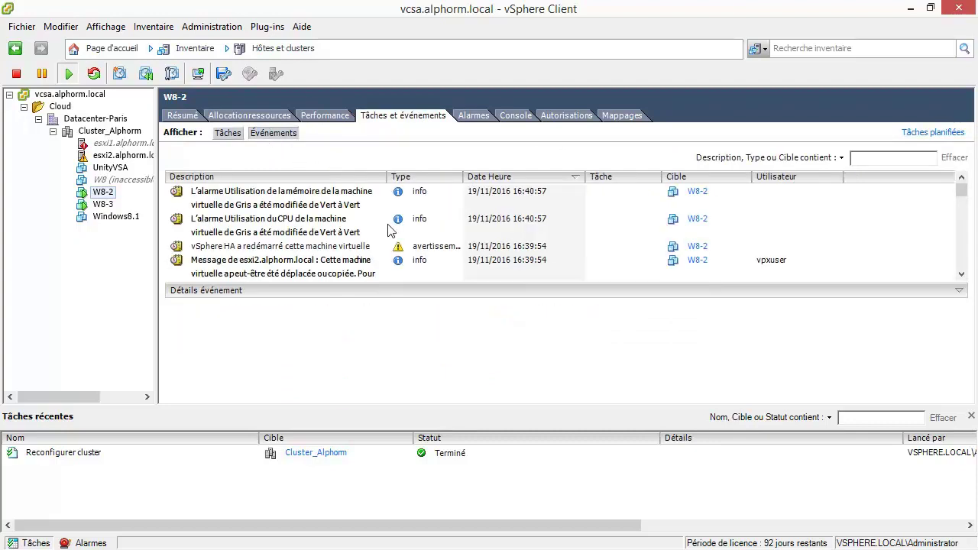
left_click(278, 248)
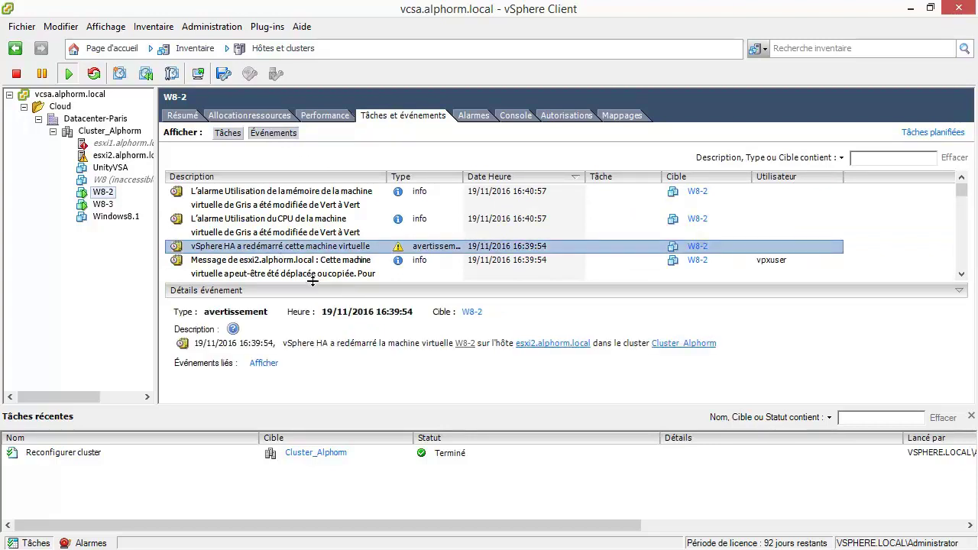
scroll(330, 275, "down", 1)
scroll(305, 264, "down", 1)
scroll(290, 253, "up", 1)
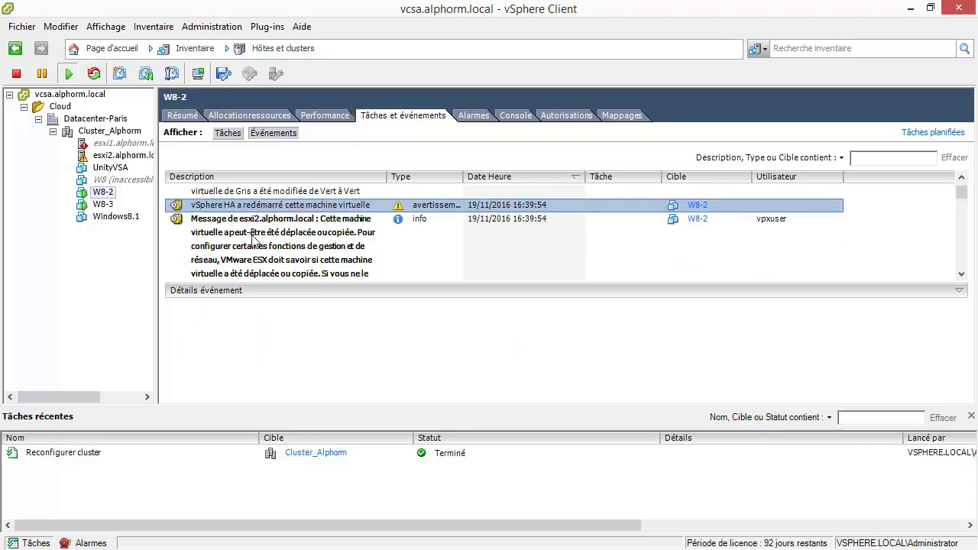
View the details of W8-2's esxi2.alphorm.local messages about the moved or copied machine and the performance impact
left_click(257, 239)
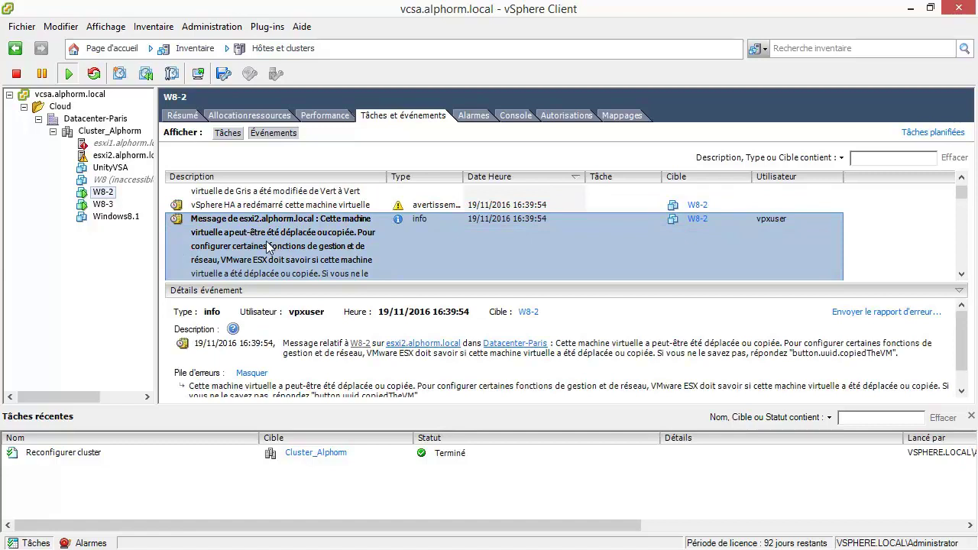
scroll(269, 246, "down", 1)
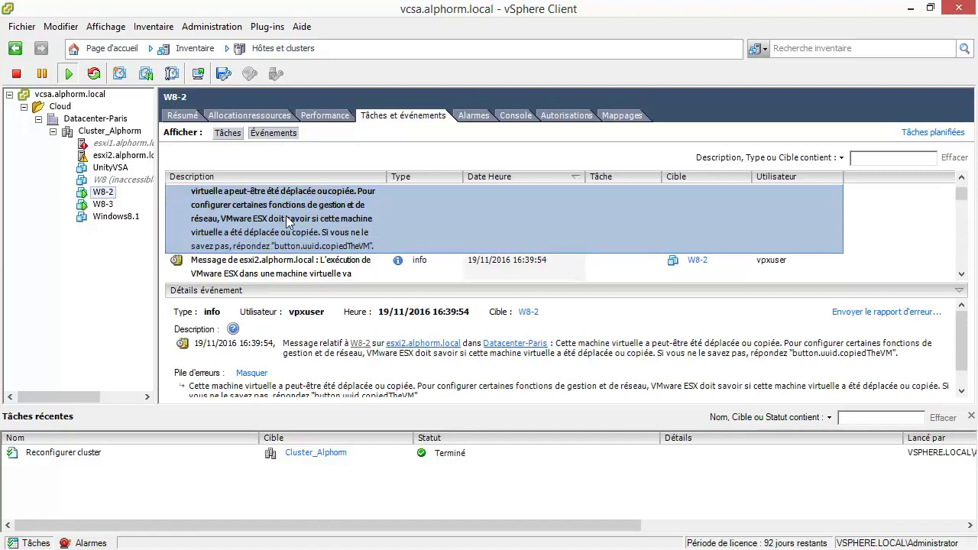
scroll(318, 234, "down", 1)
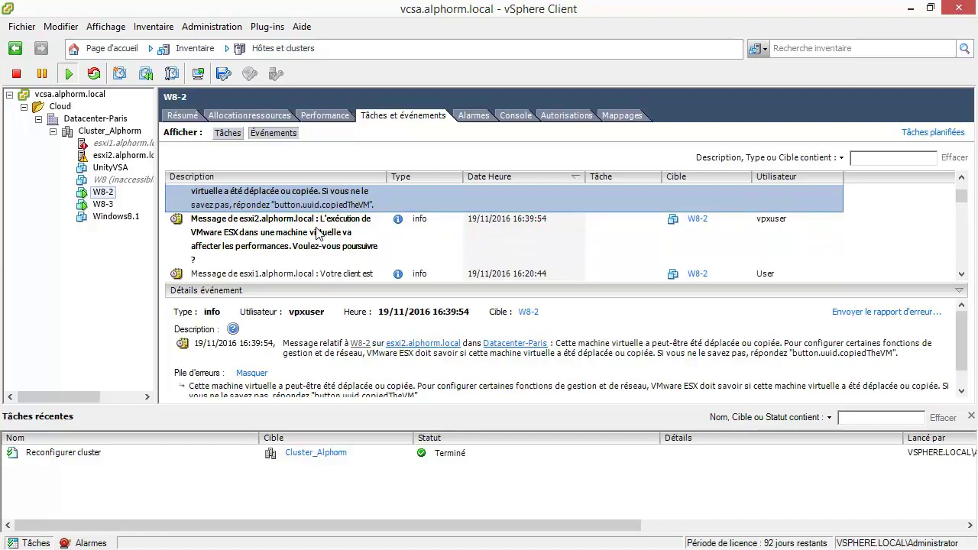
left_click(307, 239)
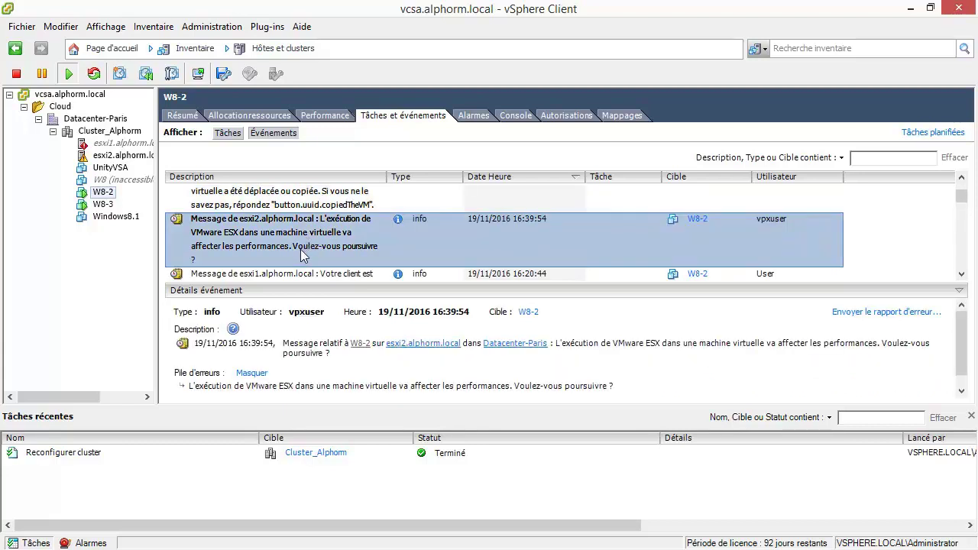
scroll(302, 255, "down", 1)
scroll(302, 255, "down", 1)
scroll(306, 258, "up", 4)
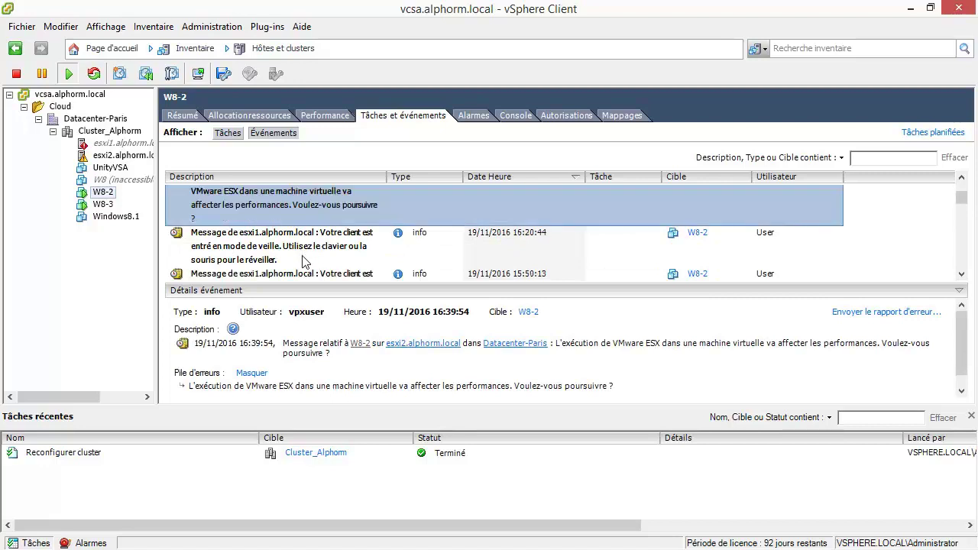
List the virtual machines on host esxi2.alphorm.local and select W8-3
left_click(122, 131)
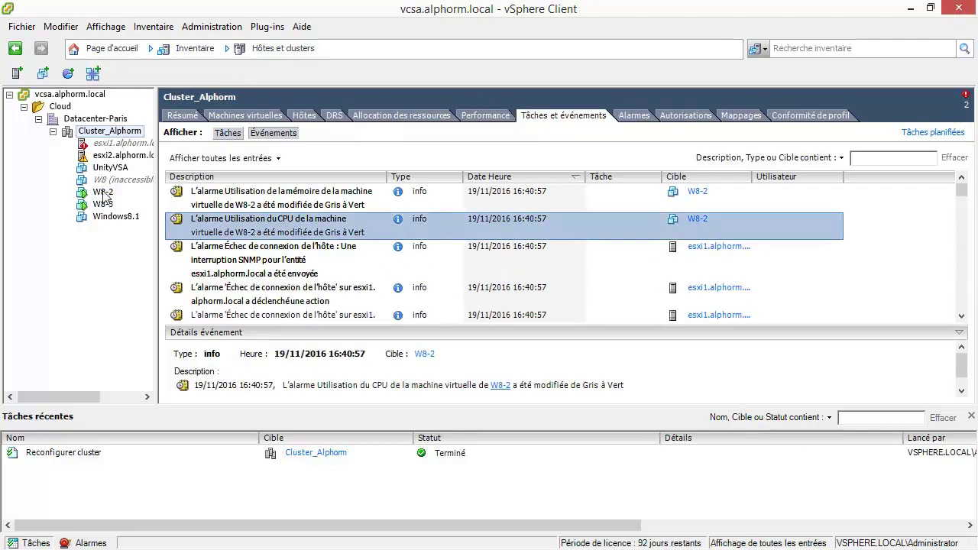
left_click(101, 155)
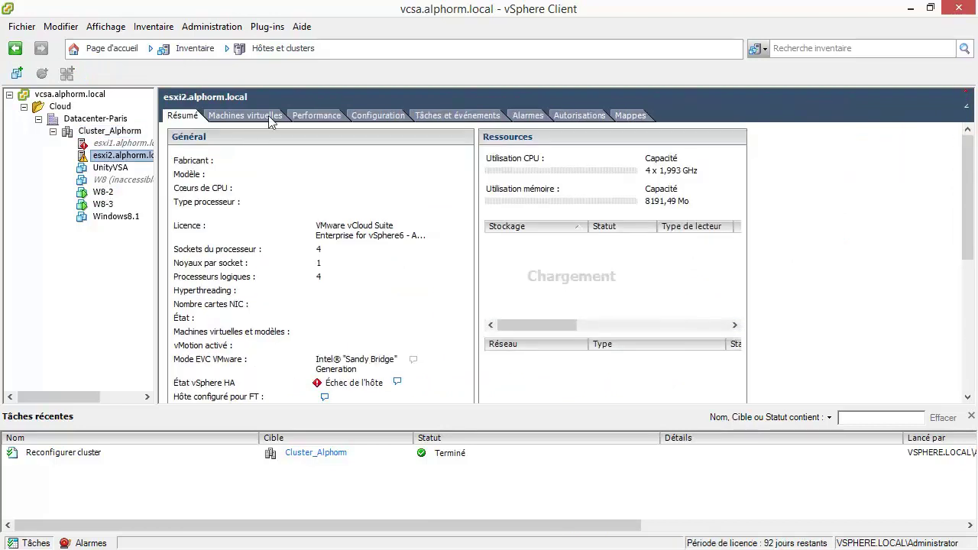
left_click(271, 121)
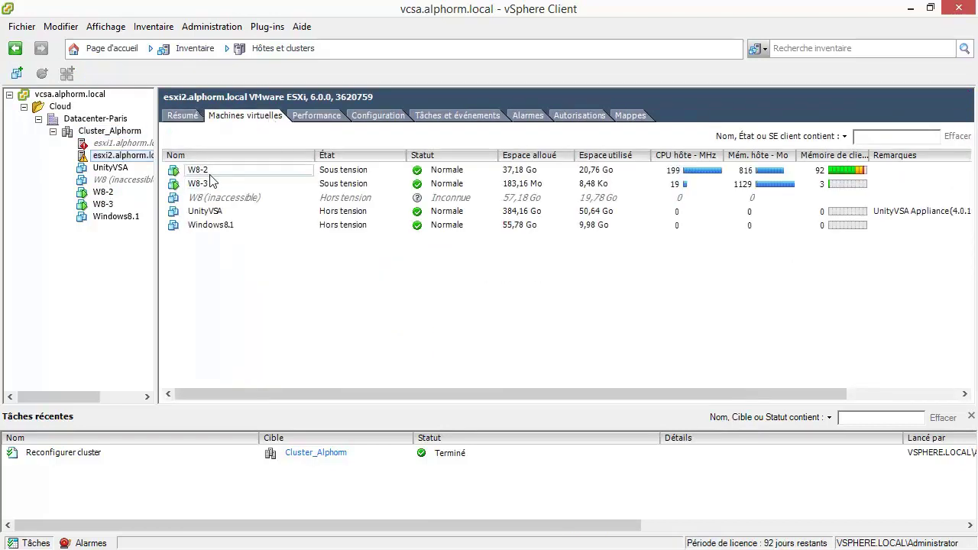
left_click(229, 185)
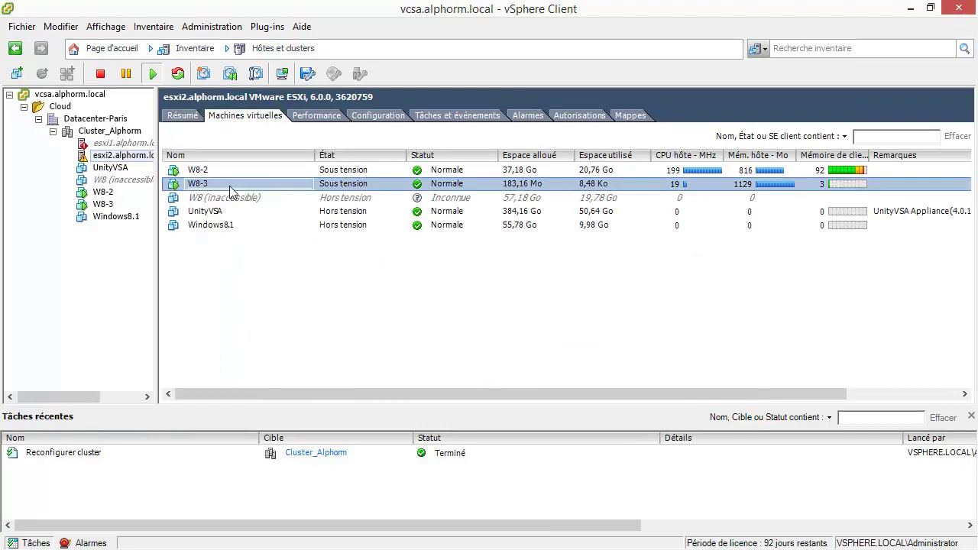
left_click(229, 186)
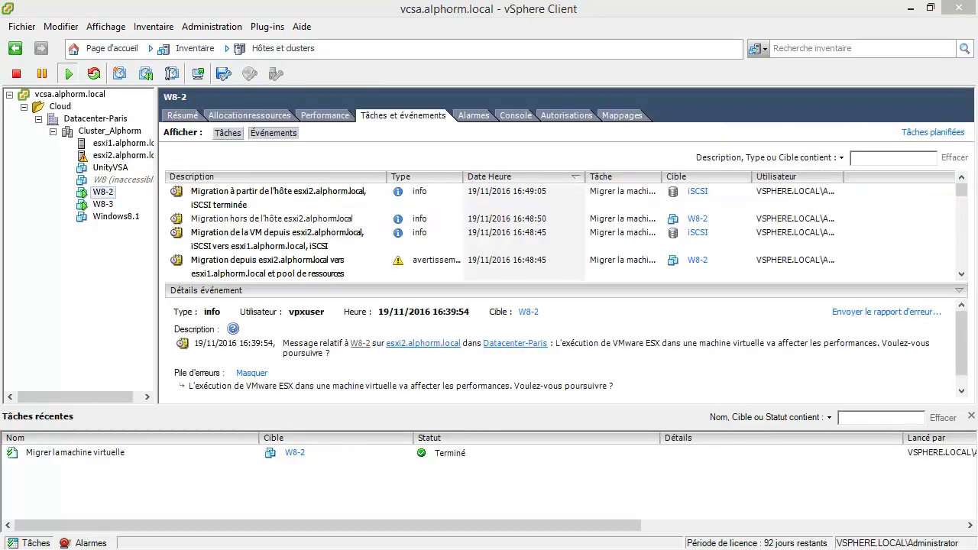
List the virtual machines on hosts esxi1.alphorm.local and esxi2.alphorm.local, and view the events of Cluster_Alphorm
left_click(114, 144)
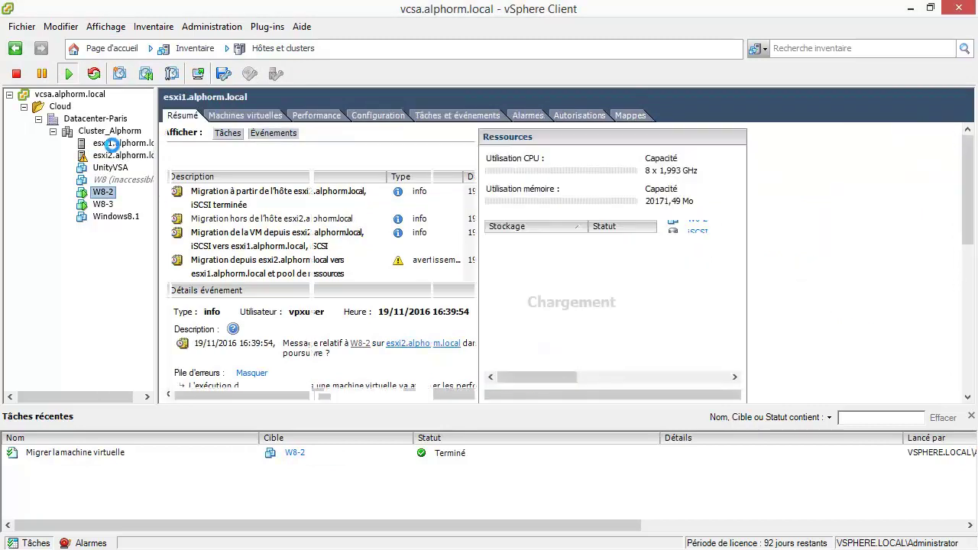
left_click(220, 117)
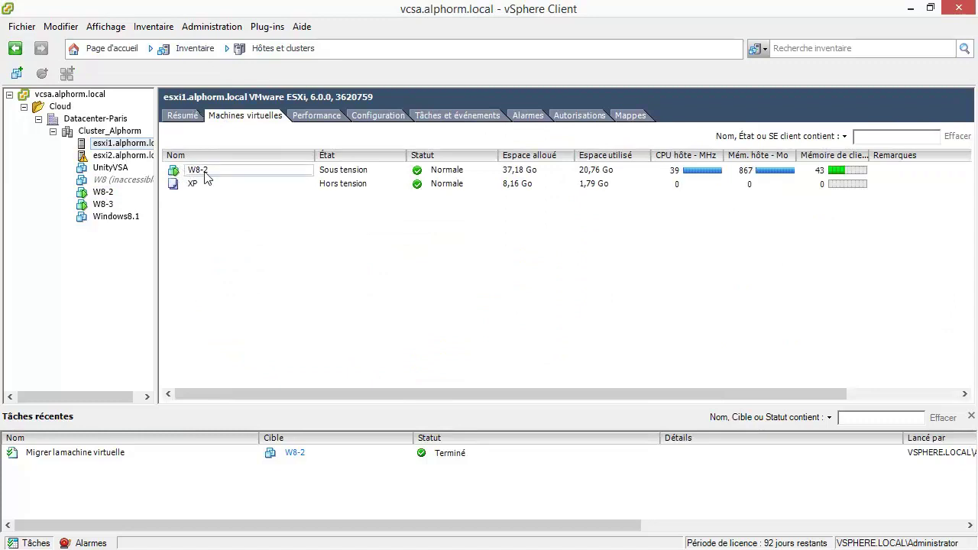
left_click(97, 204)
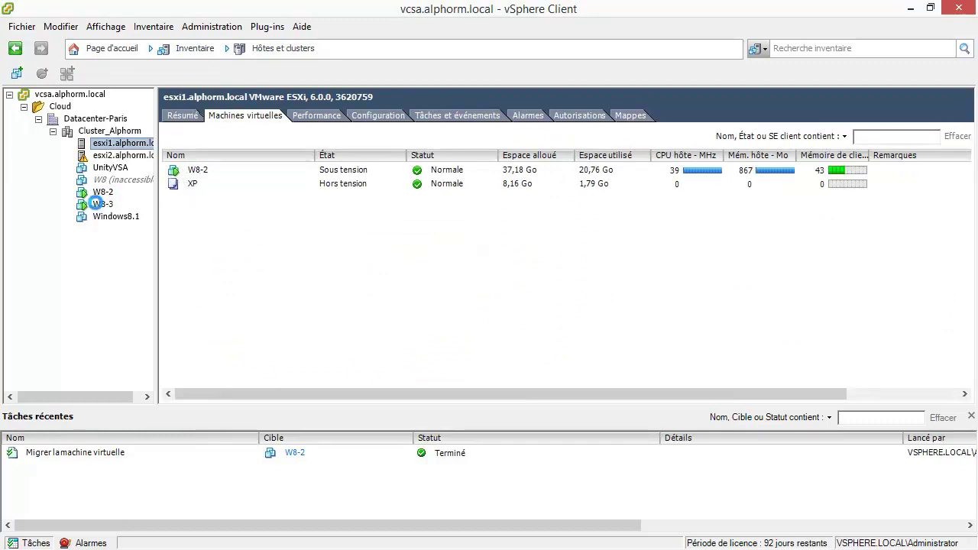
left_click(114, 155)
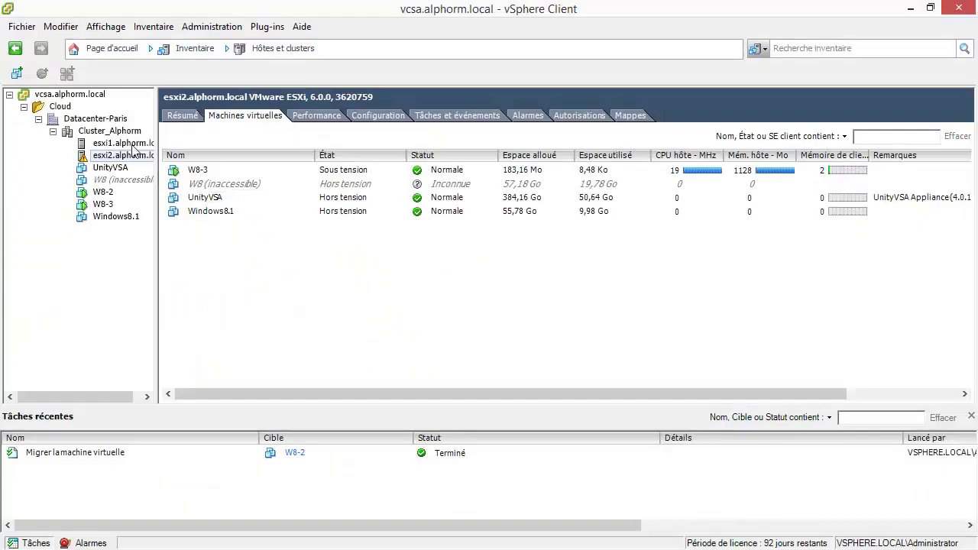
left_click(122, 131)
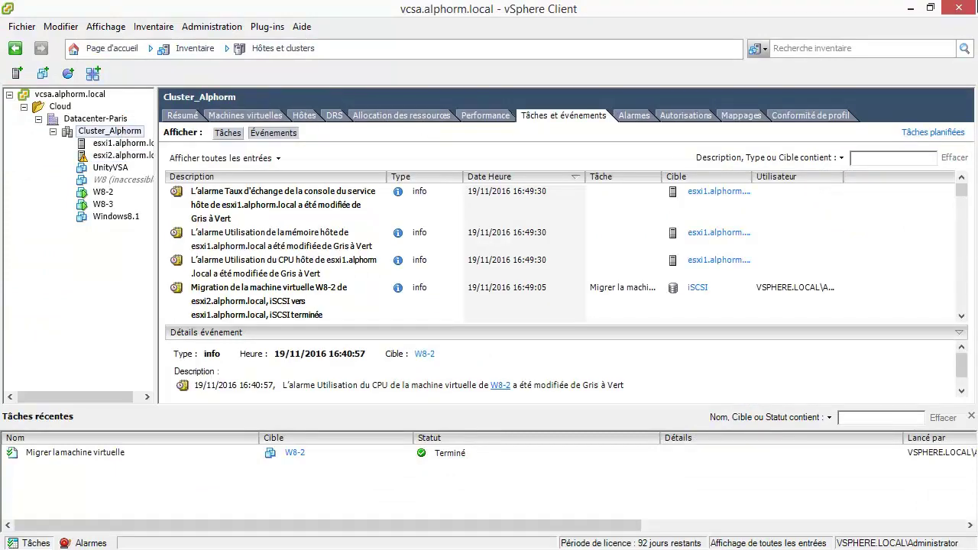
Switch to the vSphere Web Client, edit Cluster_Alphorm's vSphere HA settings and expand the VM failure conditions and responses
left_click(909, 8)
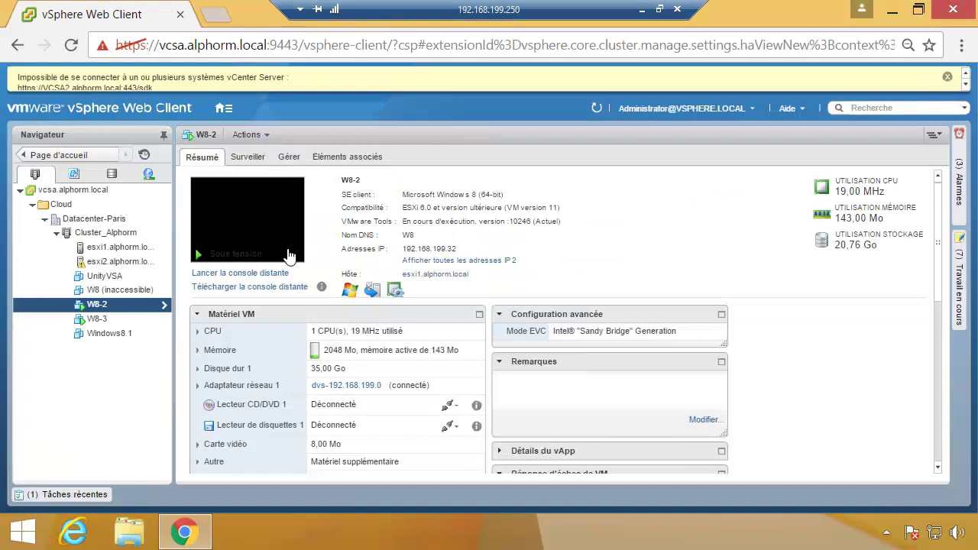
left_click(81, 235)
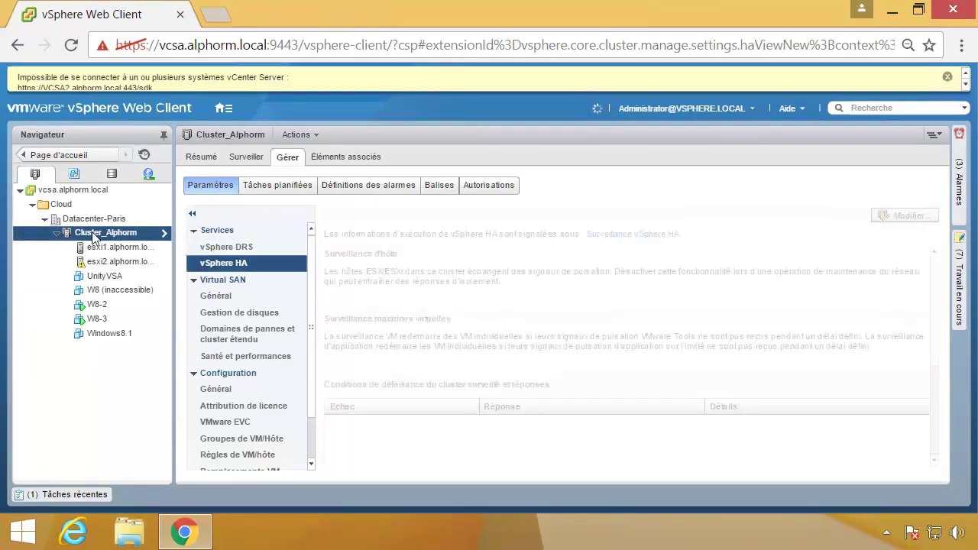
left_click(907, 216)
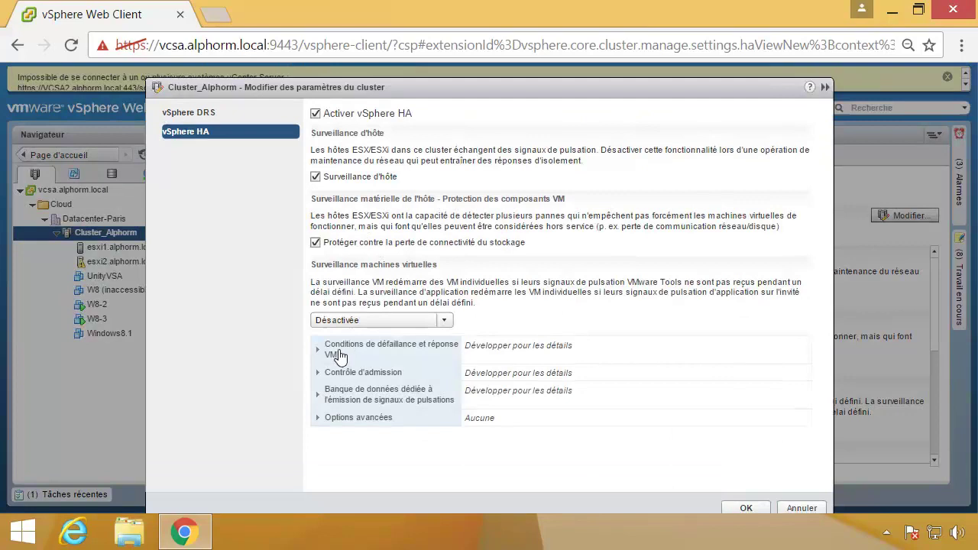
left_click(340, 354)
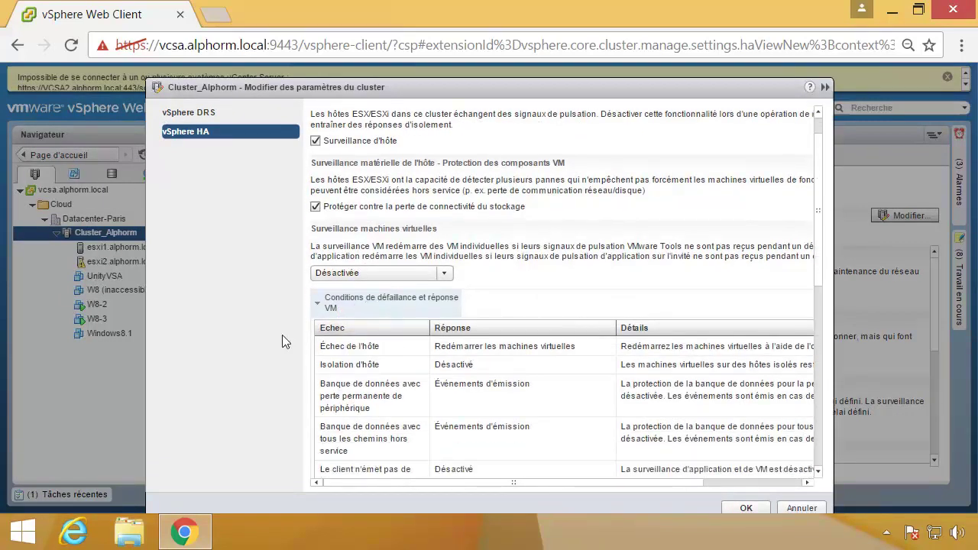
left_click_drag(823, 268, 821, 393)
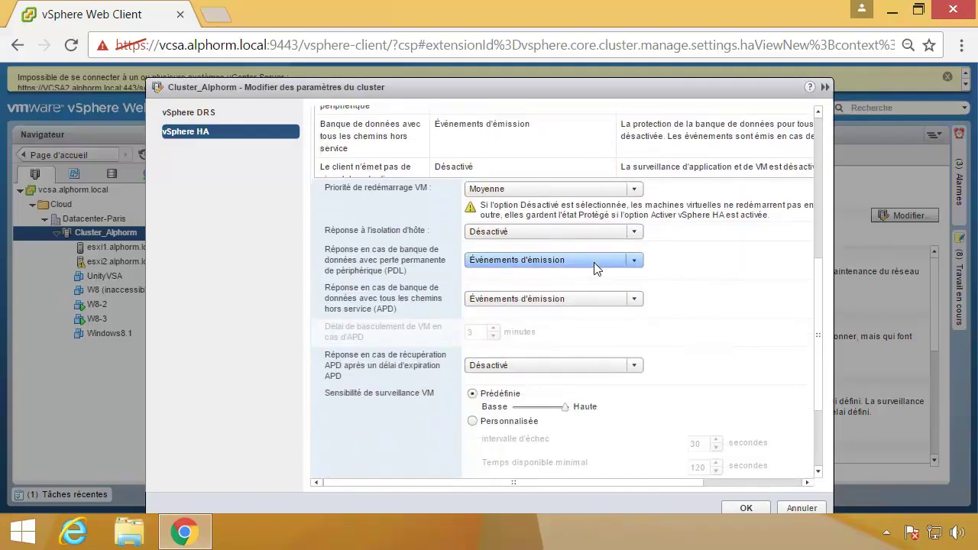
Review the host isolation response choices, select Désactivé and save the cluster's vSphere HA settings
left_click(572, 237)
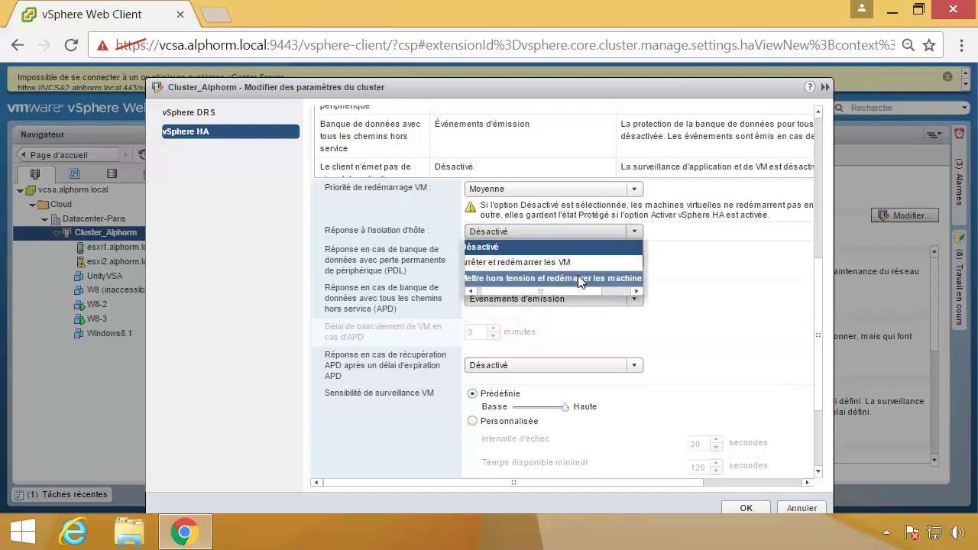
left_click(541, 246)
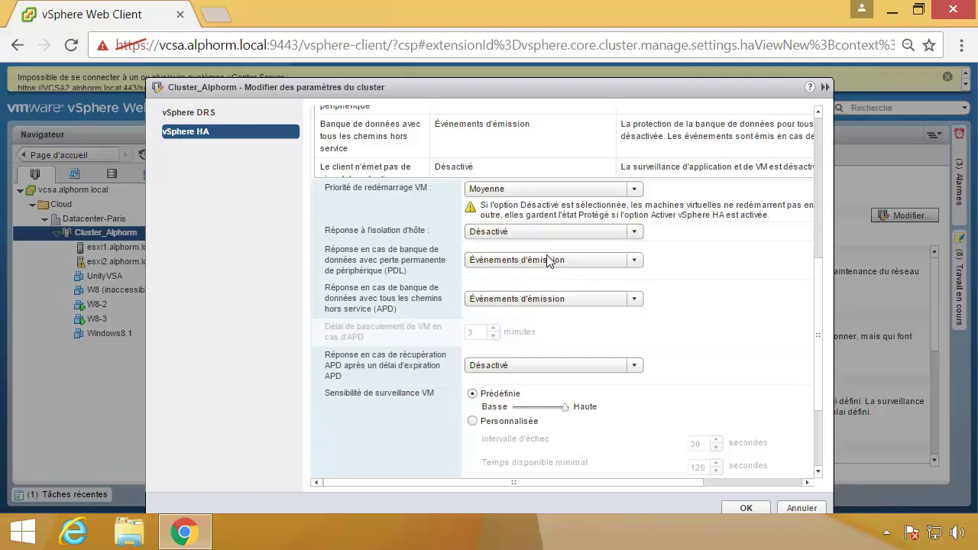
left_click(551, 234)
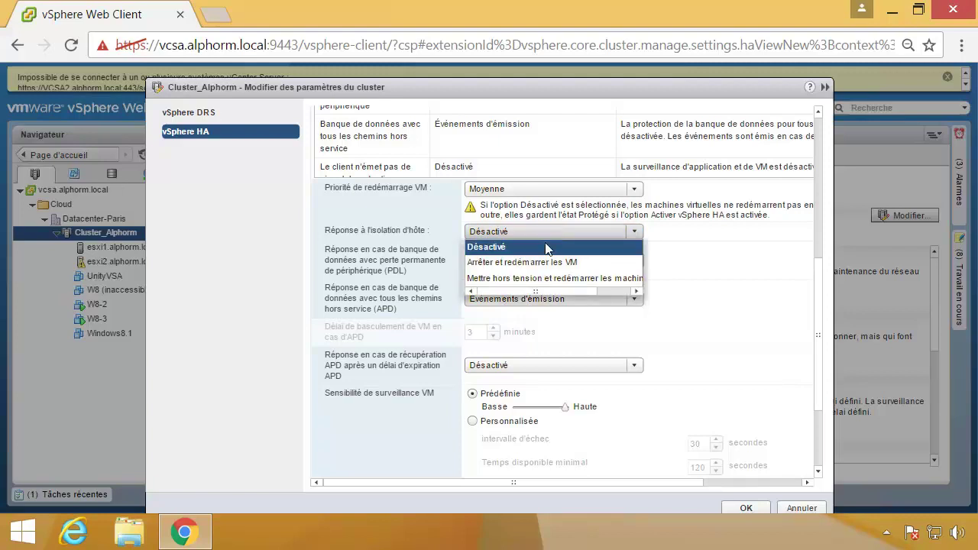
left_click(543, 247)
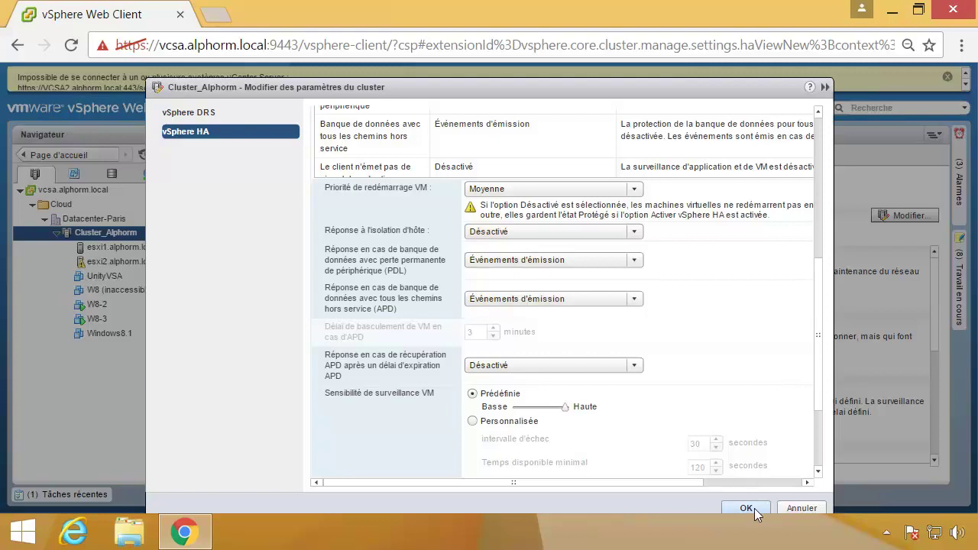
left_click(753, 509)
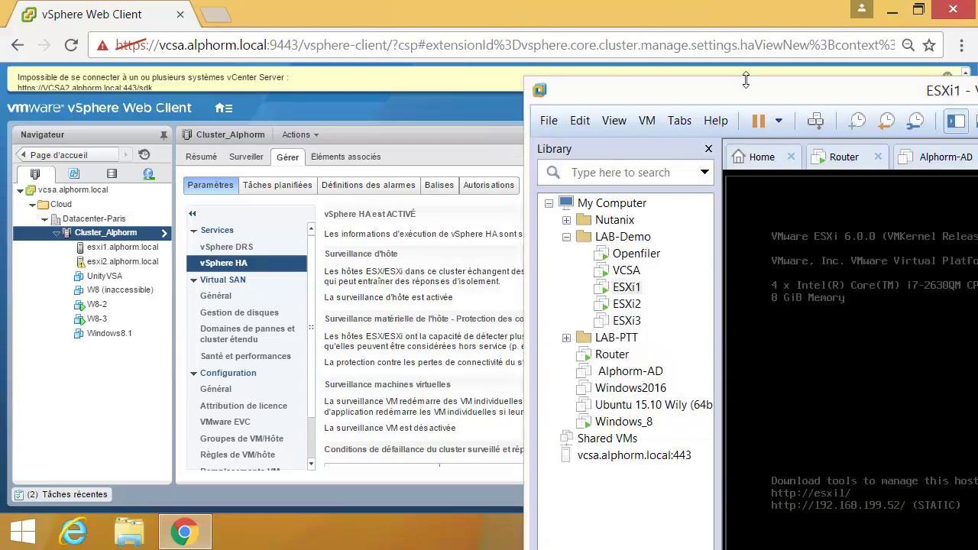
In VMware Workstation, disconnect the first network adapter of the ESXi1 virtual machine and confirm its settings
right_click(620, 291)
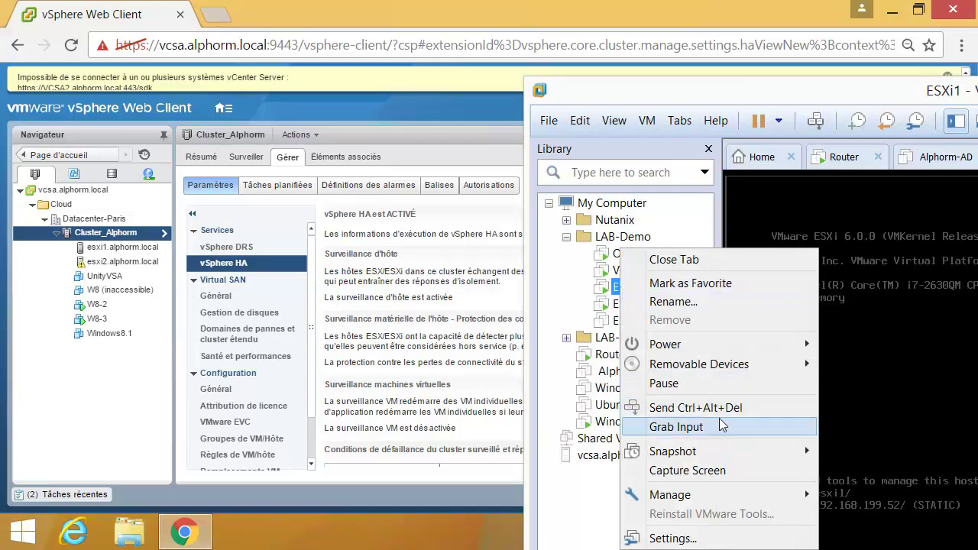
left_click(709, 539)
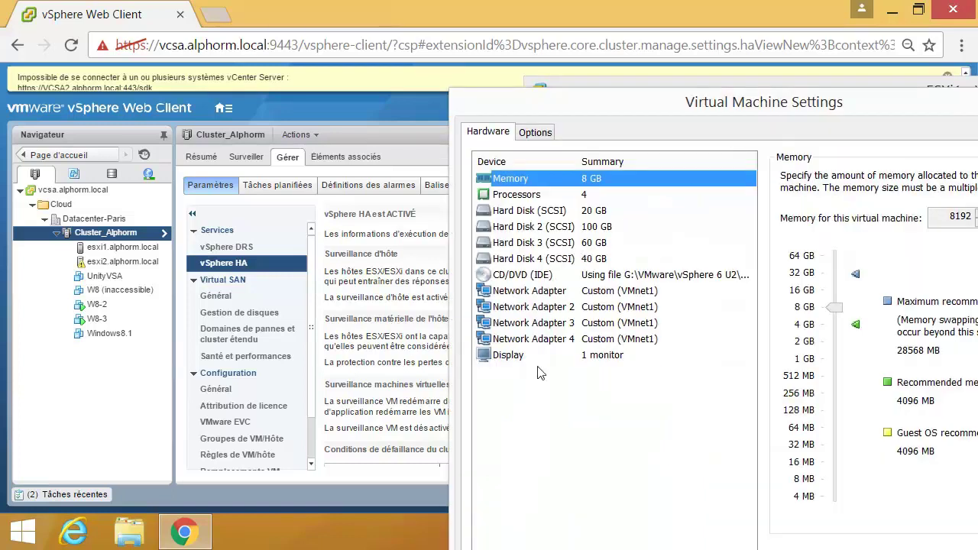
left_click(526, 295)
left_click_drag(764, 94, 585, 81)
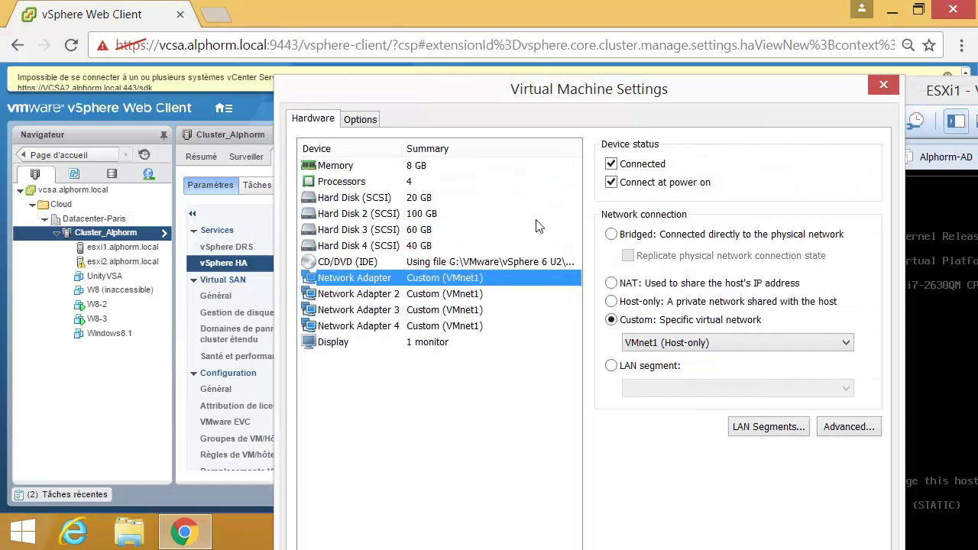
left_click(611, 164)
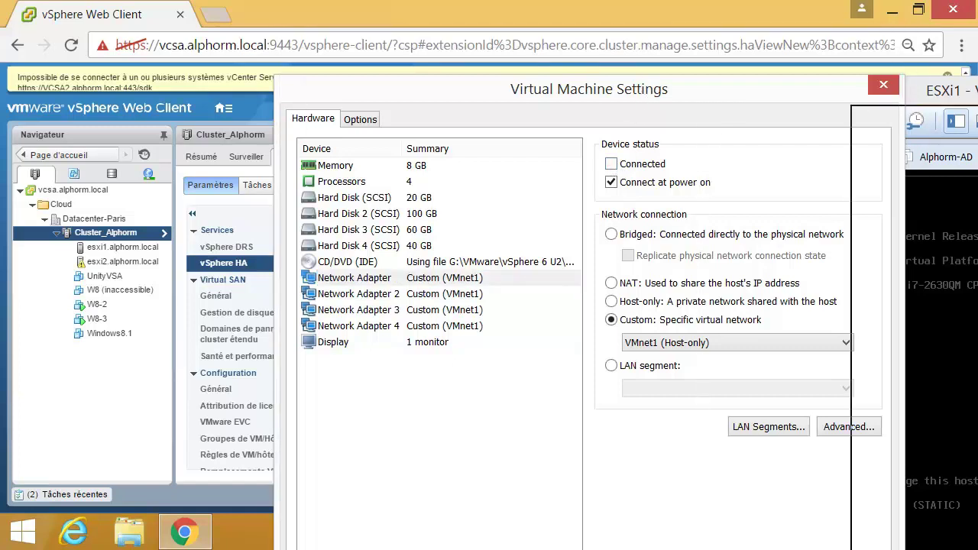
key("Return")
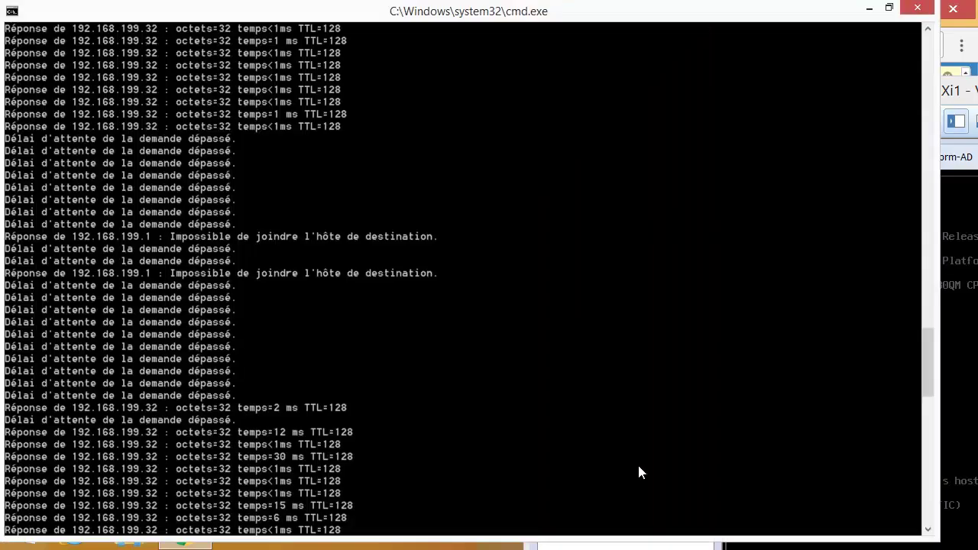
Restart the continuous ping to 192.168.199.32 in the command prompt, and resize and reposition its window
scroll(772, 381, "down", 6)
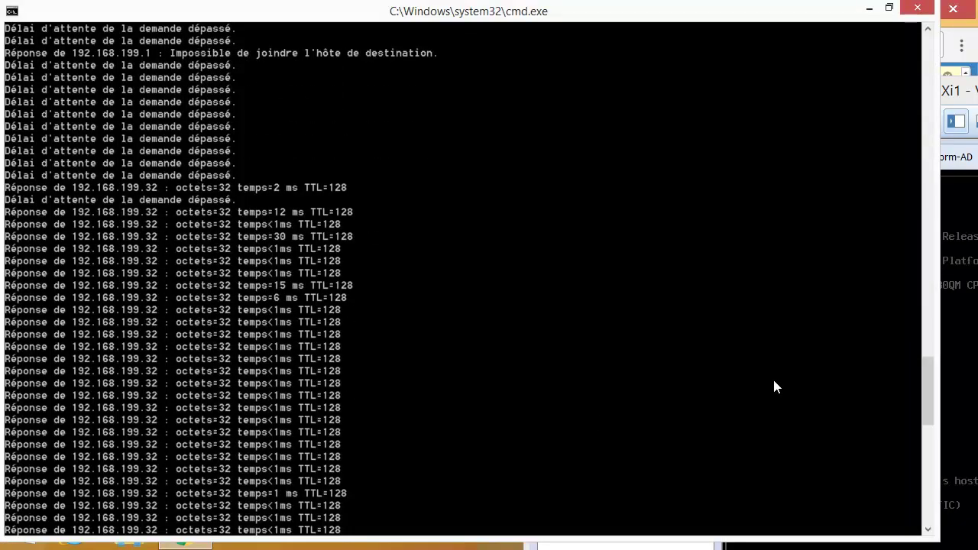
key("Up")
key("Return")
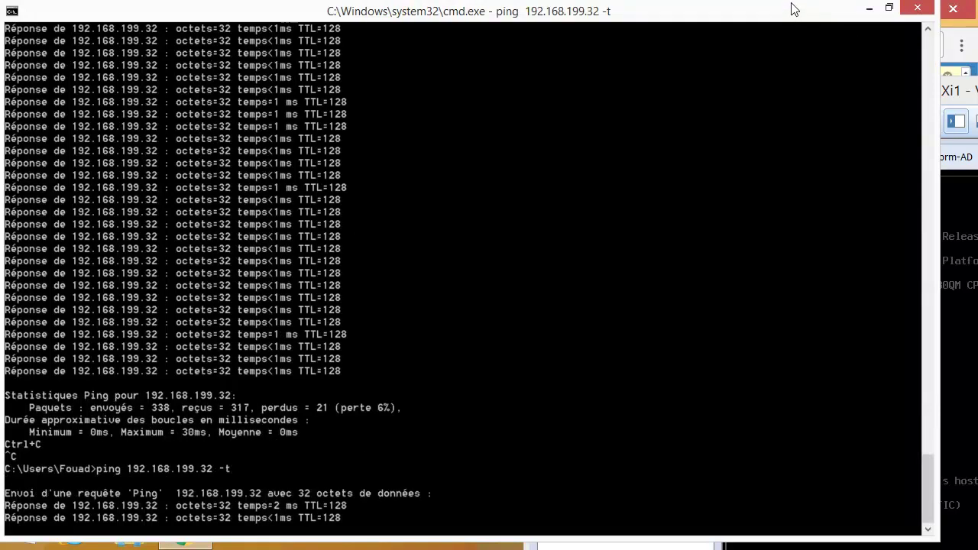
left_click_drag(791, 11, 809, 38)
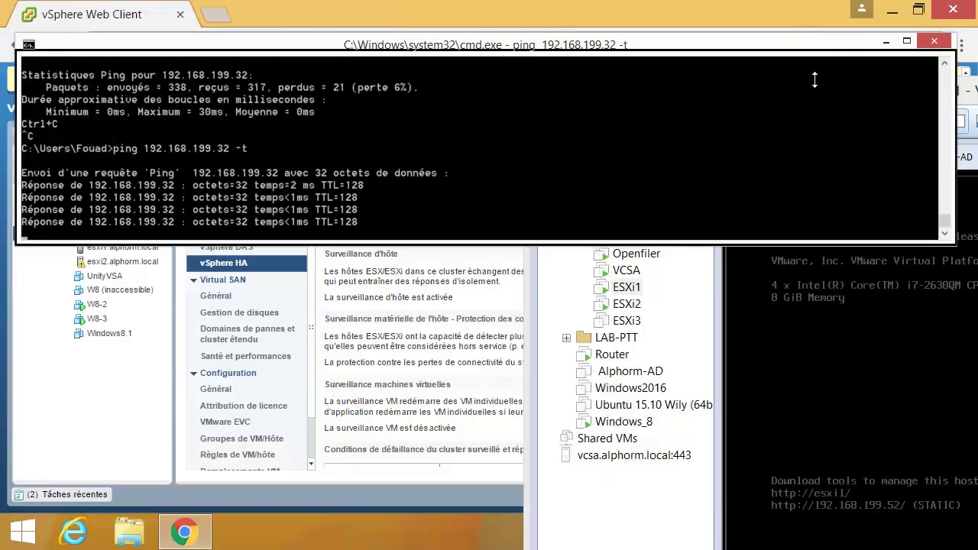
left_click_drag(891, 243, 891, 318)
left_click_drag(875, 281, 784, 94)
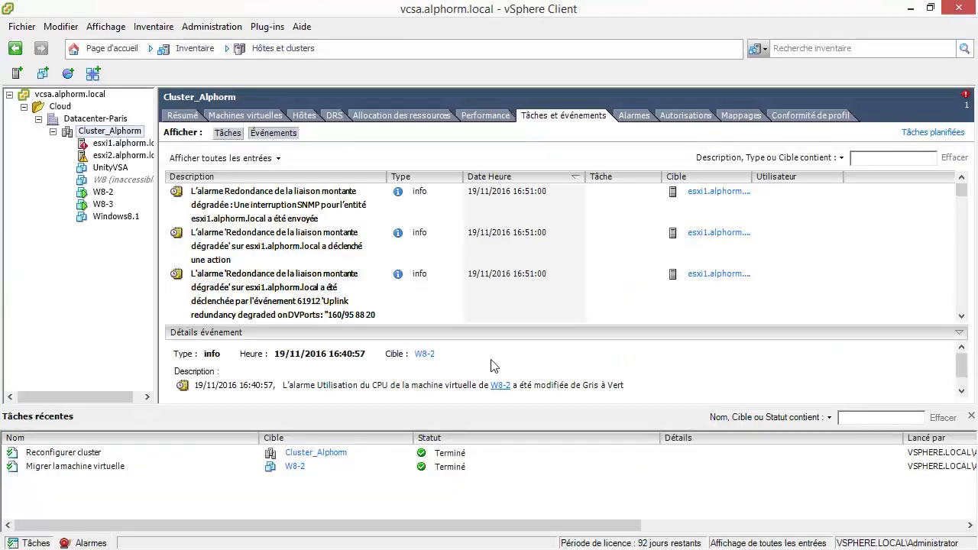
Check esxi1.alphorm.local's summary and triggered alarms in the vSphere Client, widening the alarm name column
left_click(115, 143)
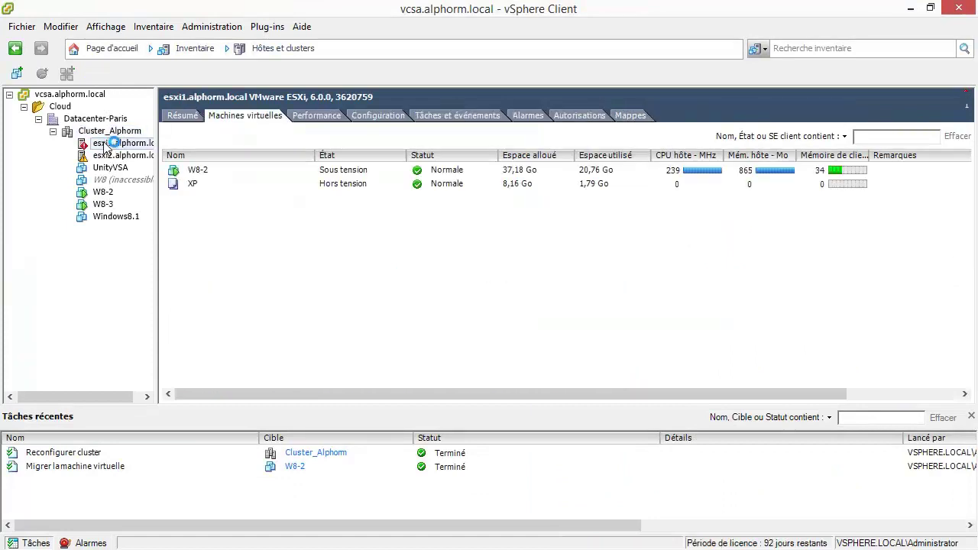
left_click(168, 119)
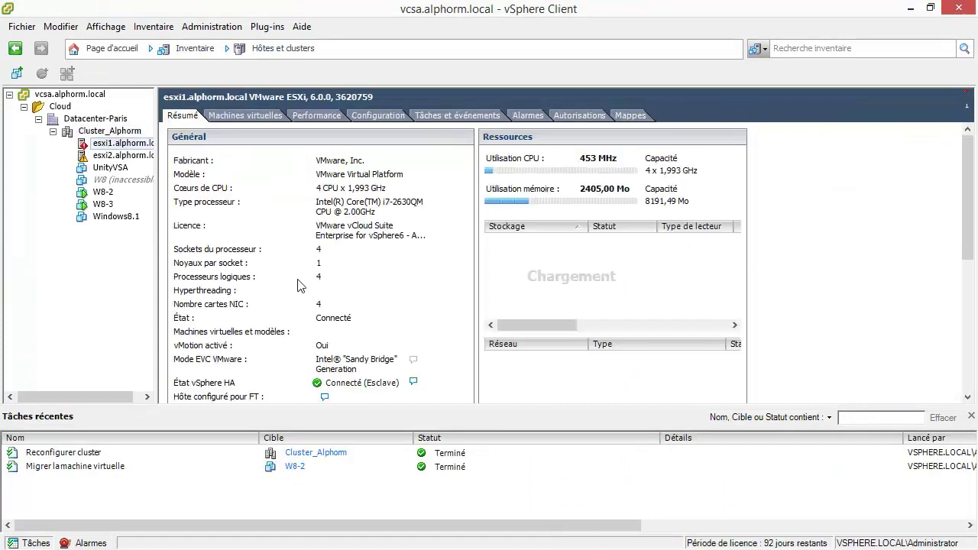
left_click(526, 116)
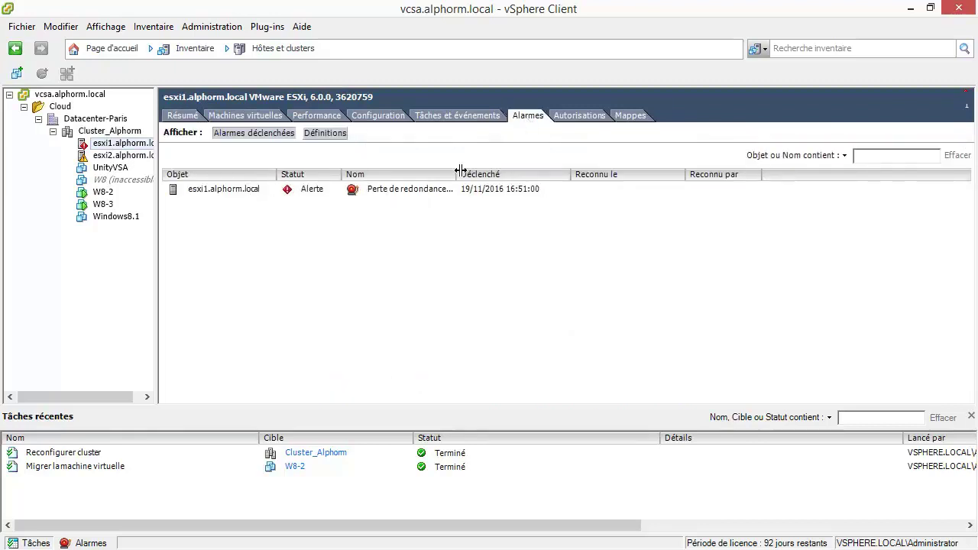
left_click_drag(457, 171, 590, 178)
left_click_drag(456, 176, 533, 175)
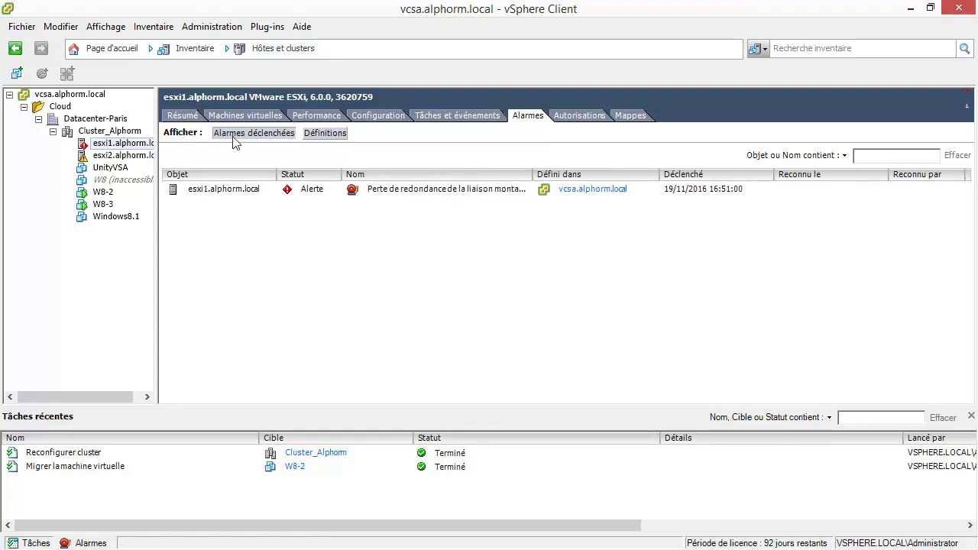
Examine esxi1.alphorm.local's networking configuration on the distributed switch DSwitch-Alphorm, including its port groups and uplinks
left_click(365, 117)
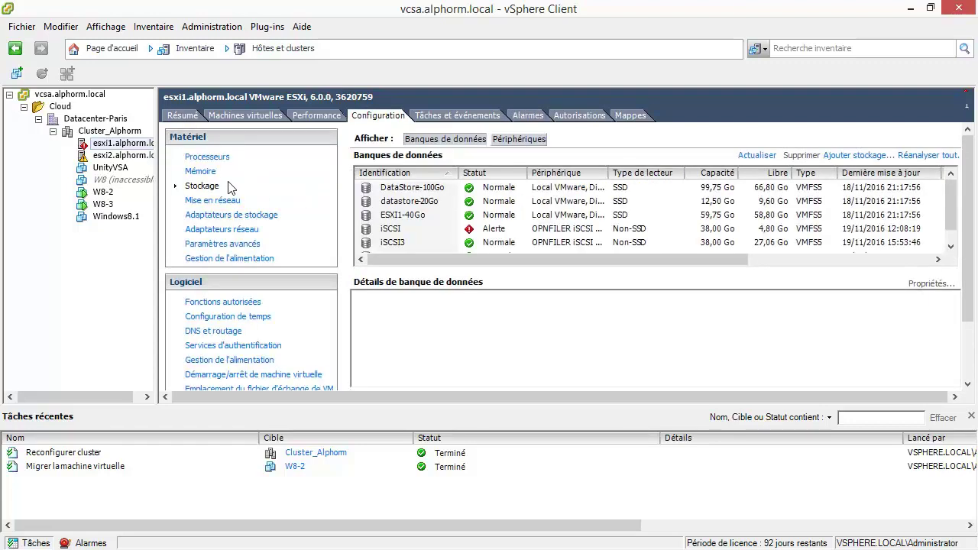
left_click(237, 216)
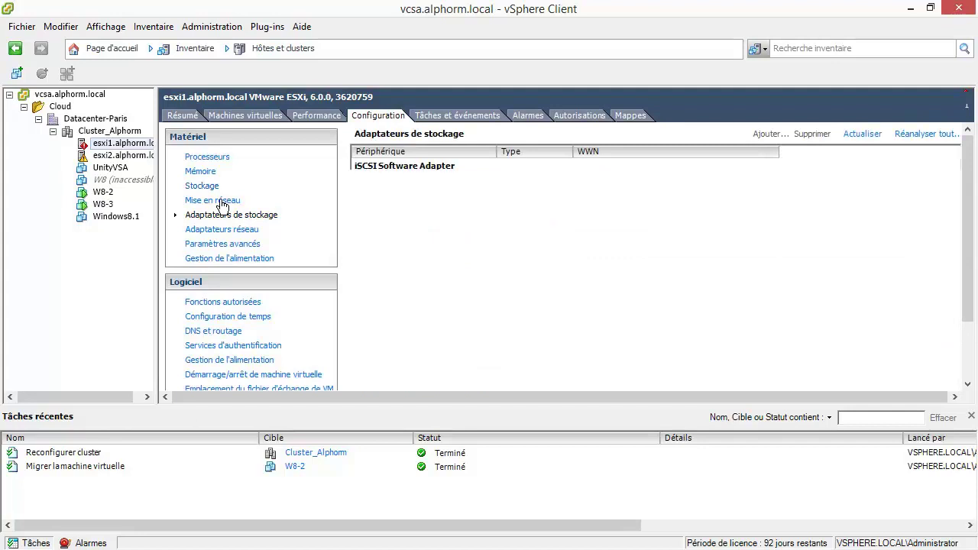
left_click(221, 201)
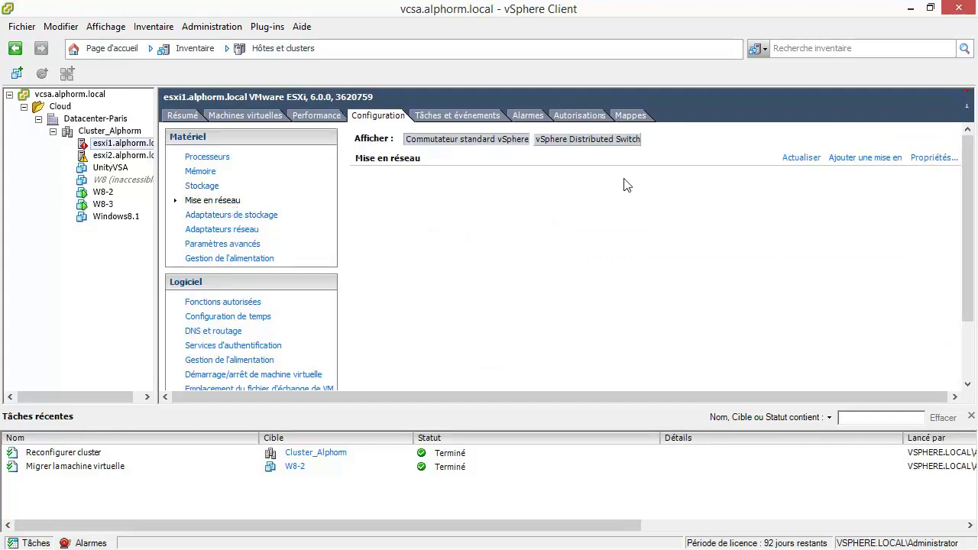
left_click(623, 142)
scroll(597, 261, "down", 2)
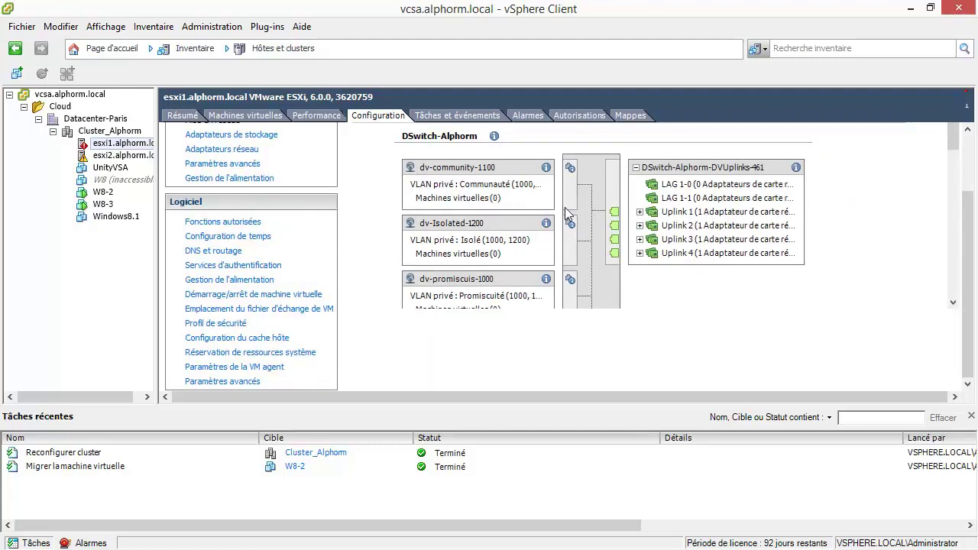
scroll(695, 216, "down", 2)
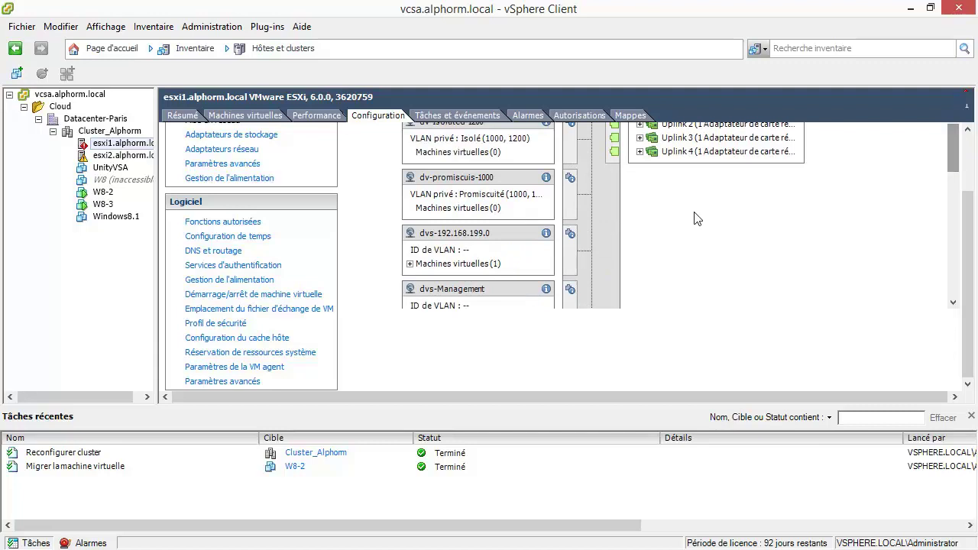
scroll(611, 237, "up", 3)
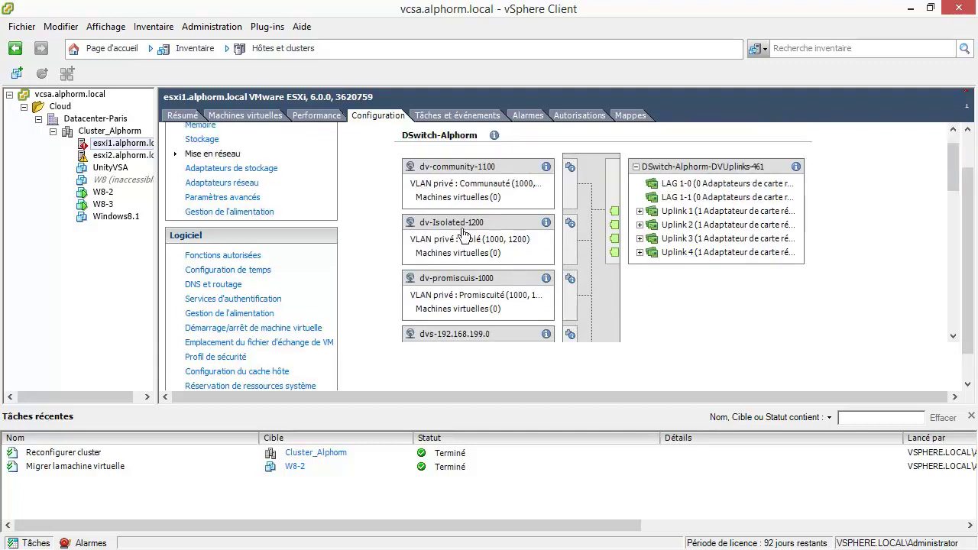
scroll(463, 236, "down", 5)
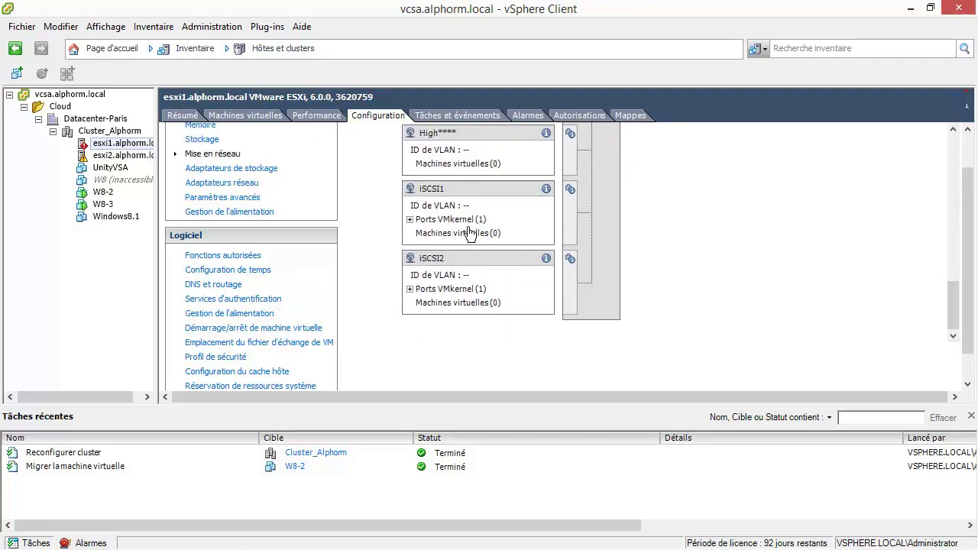
Examine the dvs-Management port group's VMkernel port vmk0 on DSwitch-Alphorm and trace which uplinks it uses
scroll(433, 225, "up", 3)
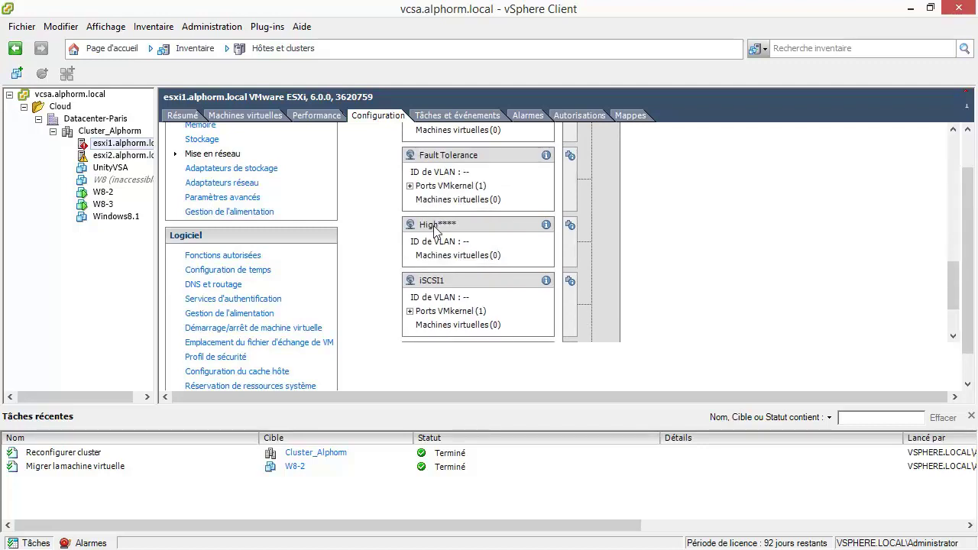
scroll(433, 231, "up", 2)
scroll(437, 232, "up", 3)
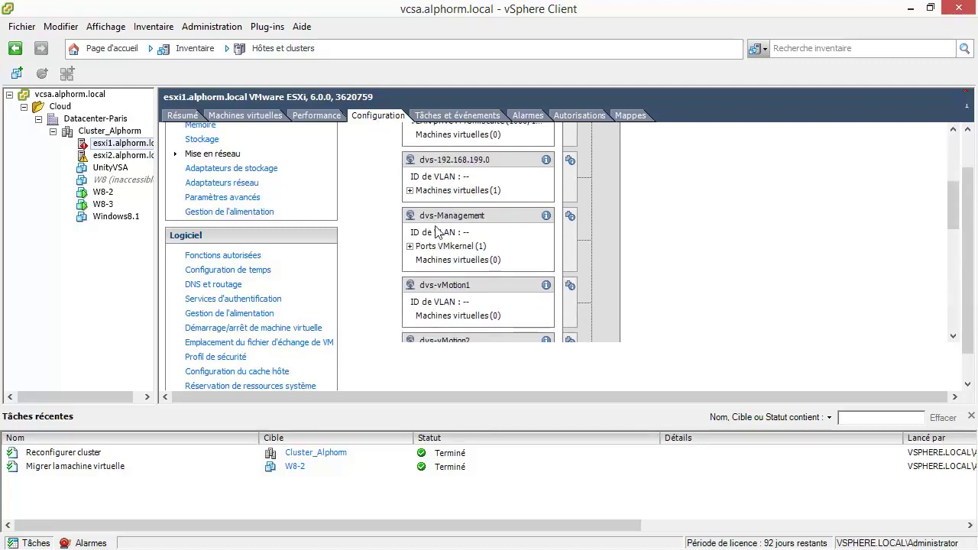
scroll(411, 257, "up", 3)
scroll(435, 256, "down", 7)
scroll(447, 254, "down", 2)
scroll(448, 254, "up", 6)
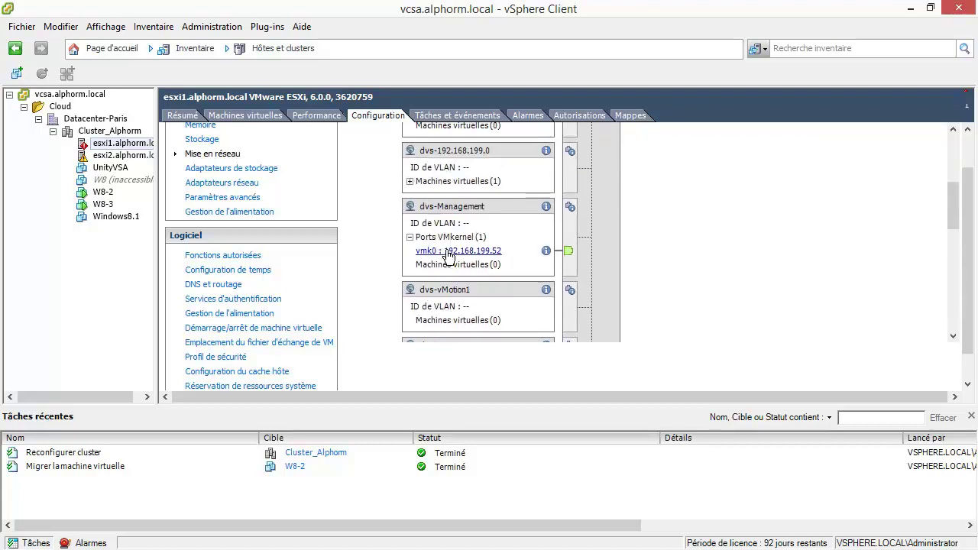
left_click(448, 255)
scroll(631, 252, "up", 3)
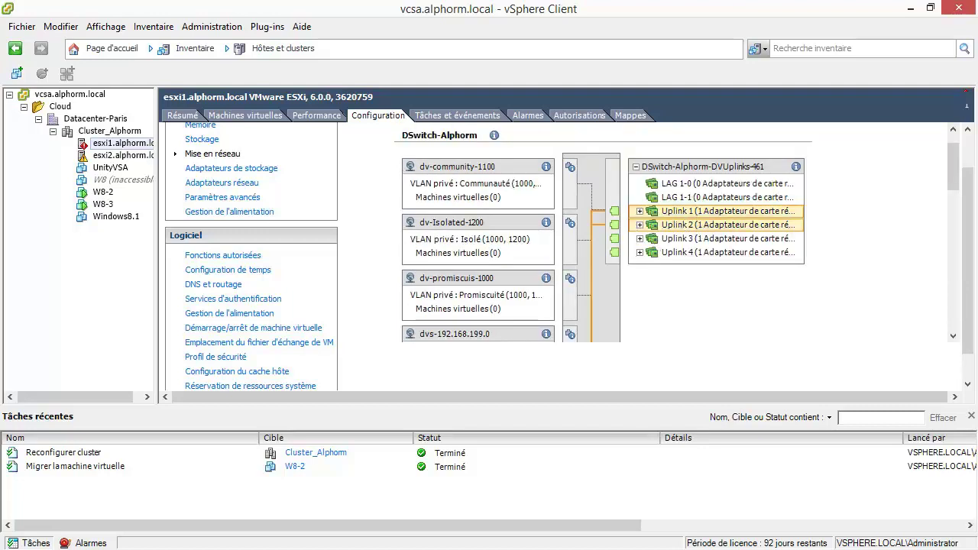
In VMware Workstation, disconnect Network Adapter 2 of the ESXi1 virtual machine and confirm its settings
key("alt+Tab")
left_click(625, 287)
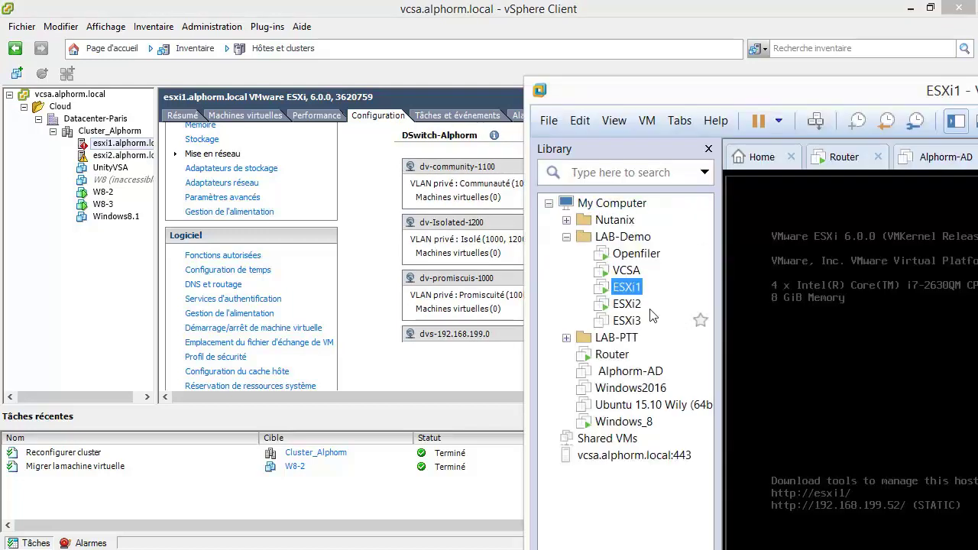
right_click(626, 289)
key("Escape")
key("alt+Tab")
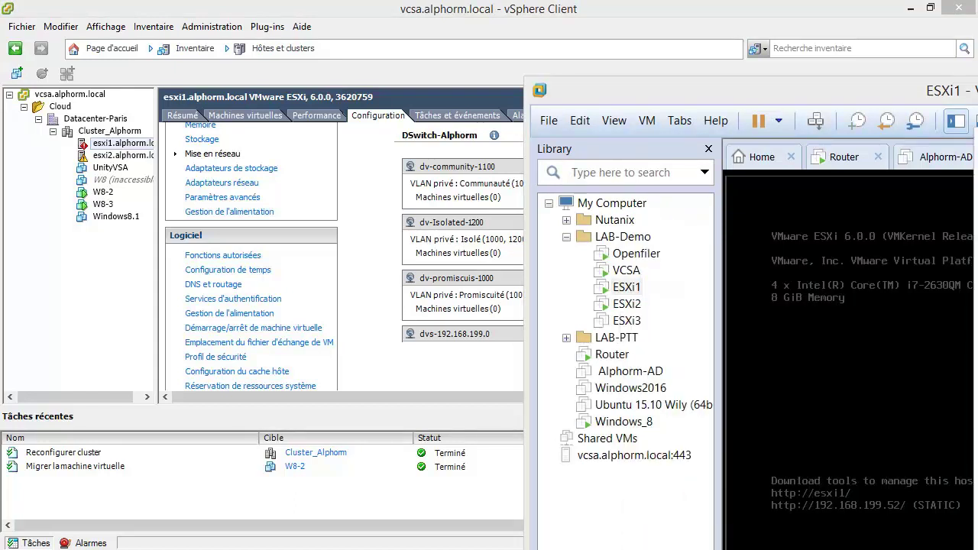
key("alt+Tab")
key("ctrl+d")
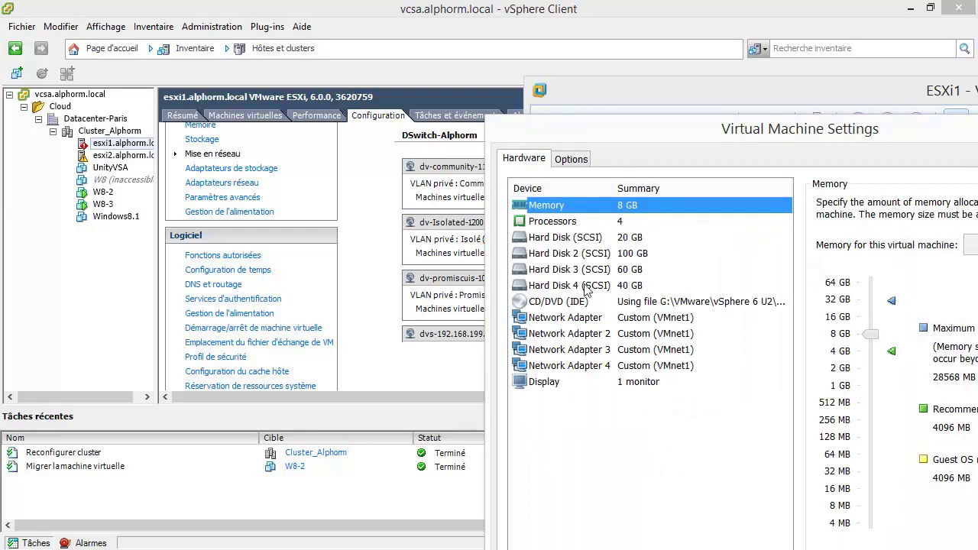
left_click(586, 333)
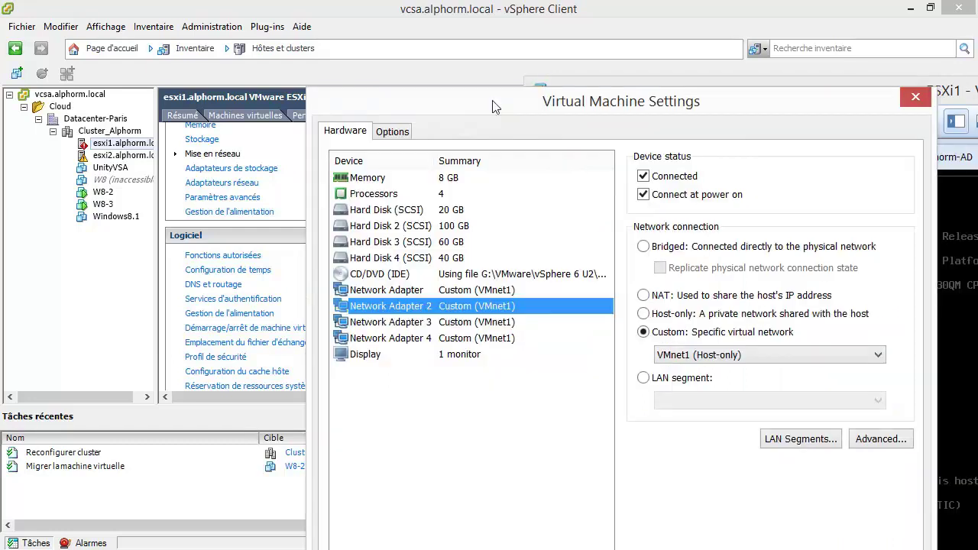
left_click(644, 177)
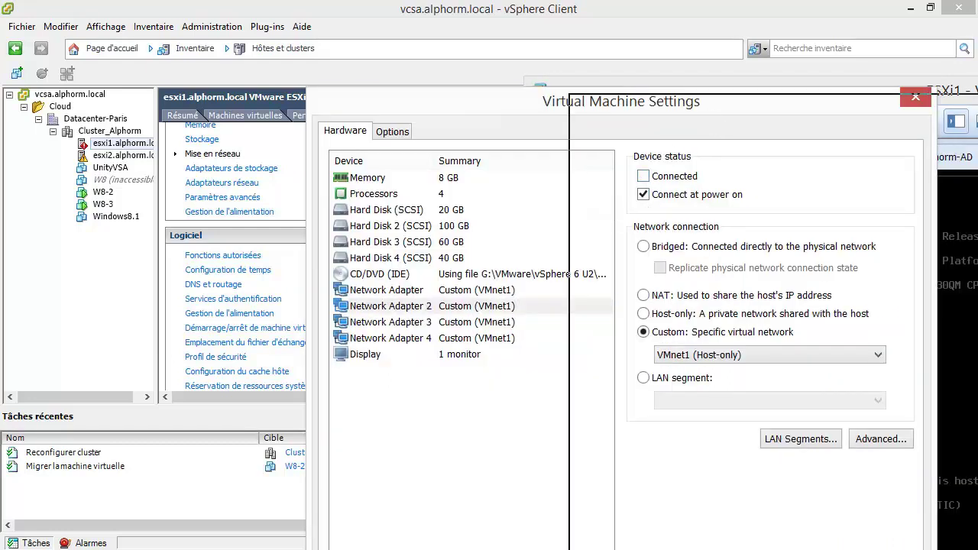
key("Return")
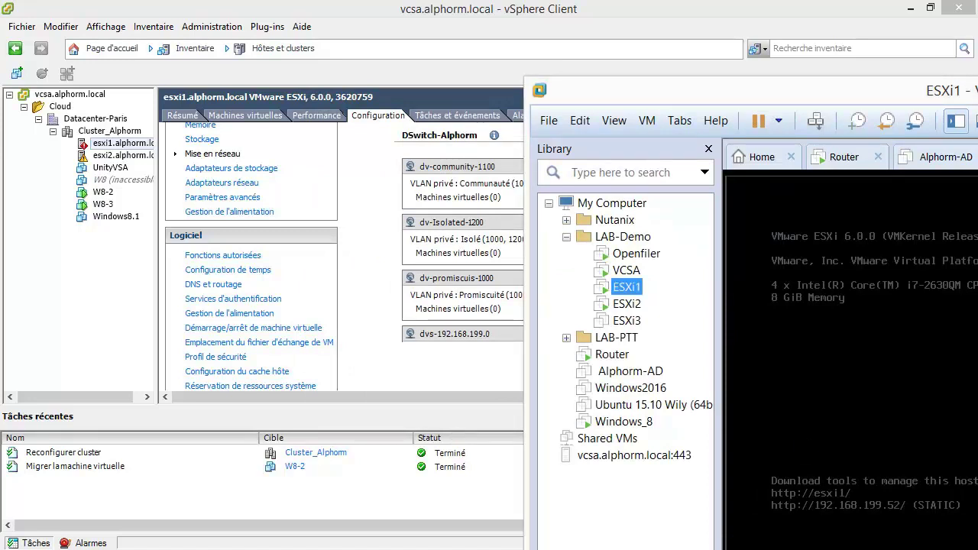
Back in the vSphere Client, display the event list of host esxi1.alphorm.local
left_click(127, 291)
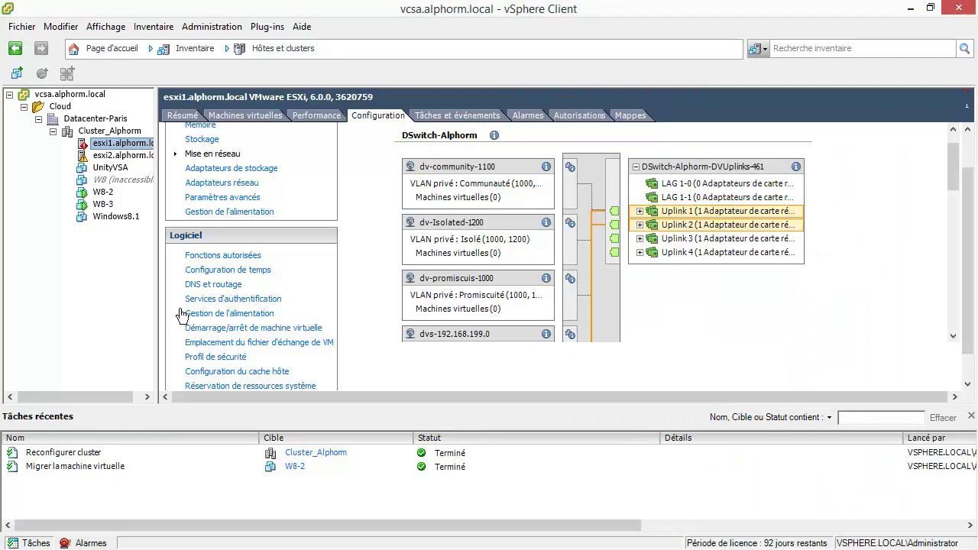
left_click(472, 113)
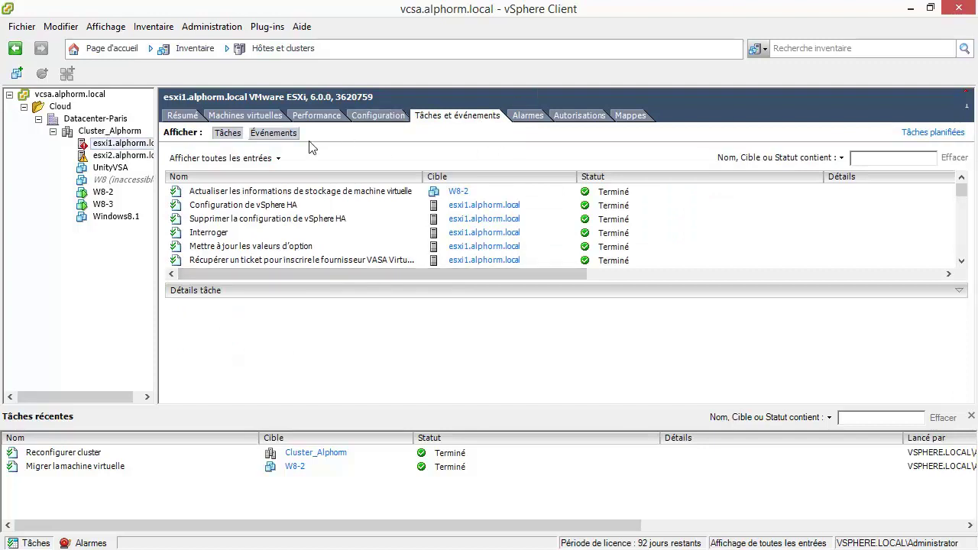
left_click(273, 133)
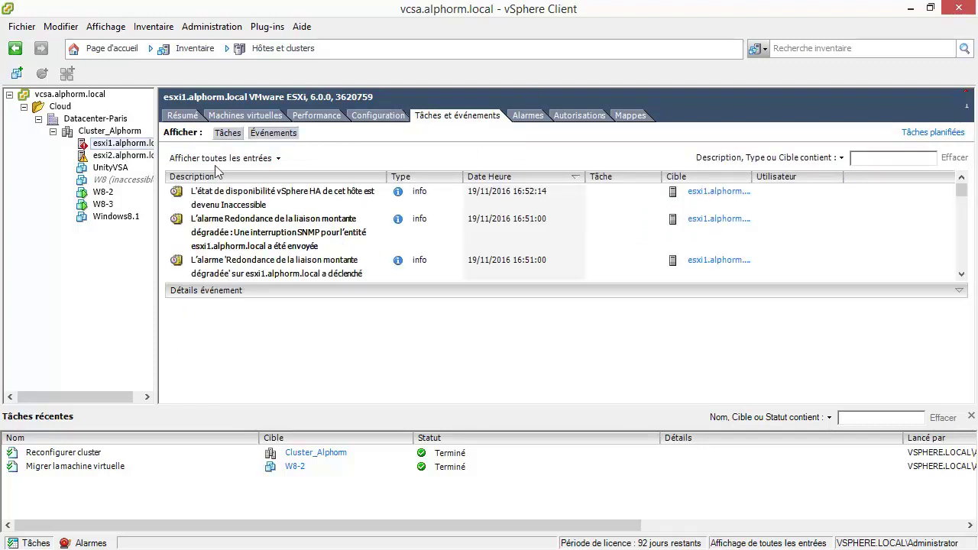
Read Cluster_Alphorm's latest vSphere HA events about esxi1.alphorm.local, and check the continuous ping in the command prompt
left_click(139, 132)
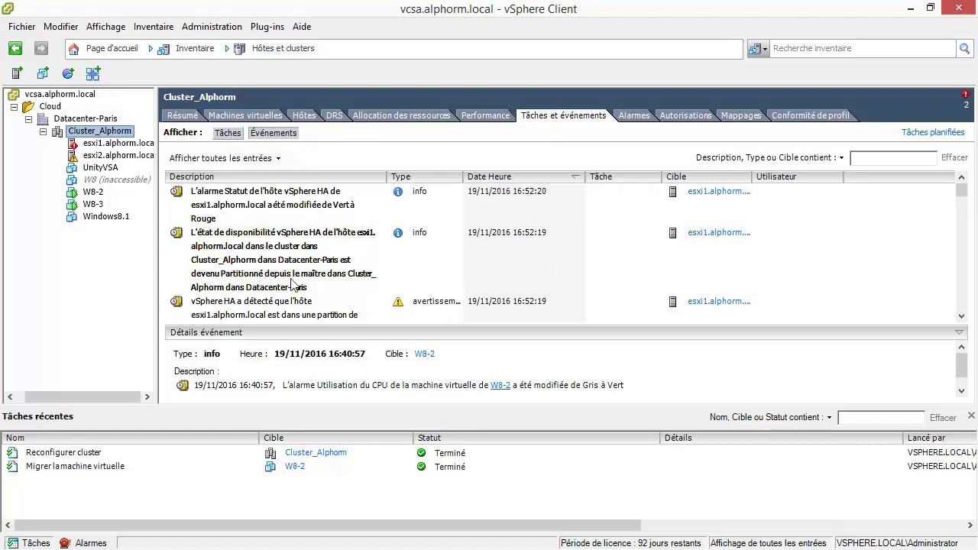
left_click(480, 275)
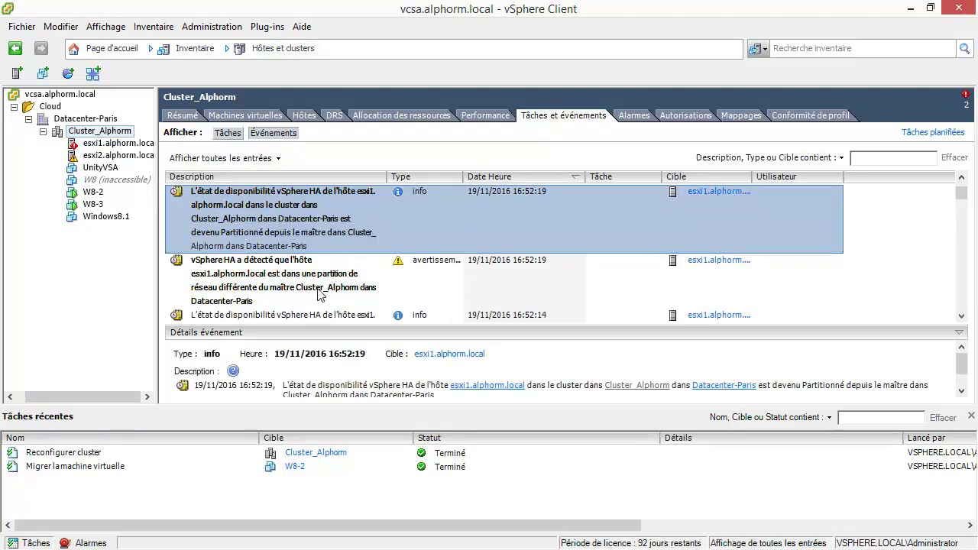
left_click(226, 274)
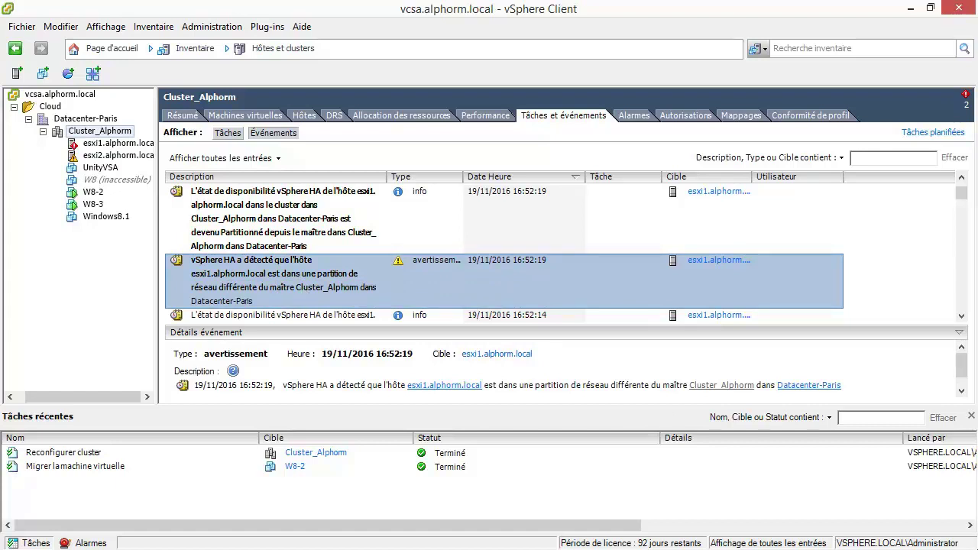
key("alt+Tab")
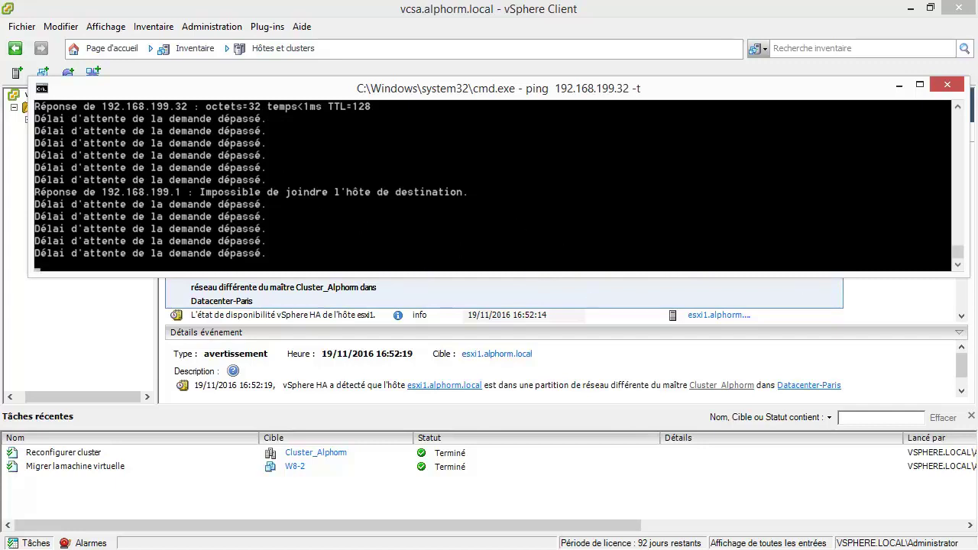
key("alt+Tab")
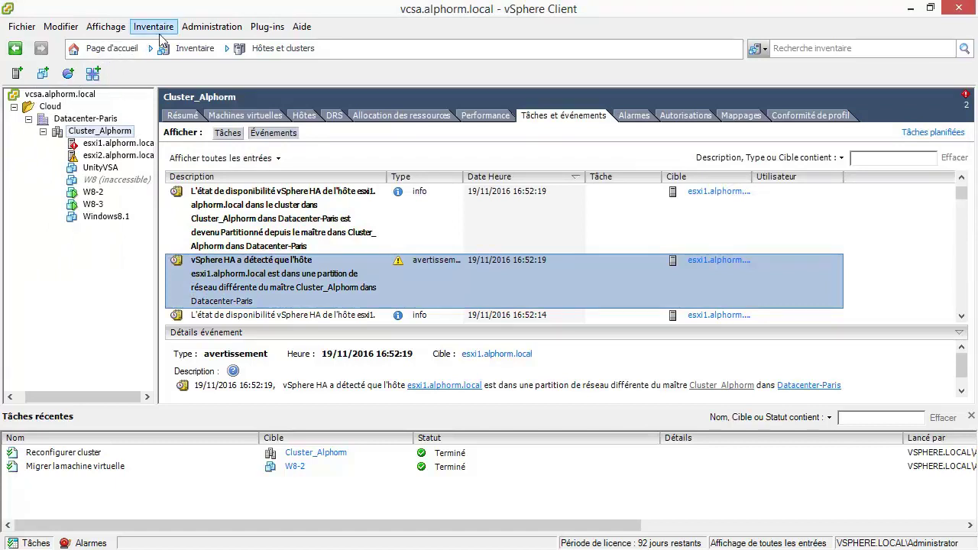
In the networking inventory, widen the tree and open the teaming and failover settings of port group dvs-192.168.199.0
left_click(123, 49)
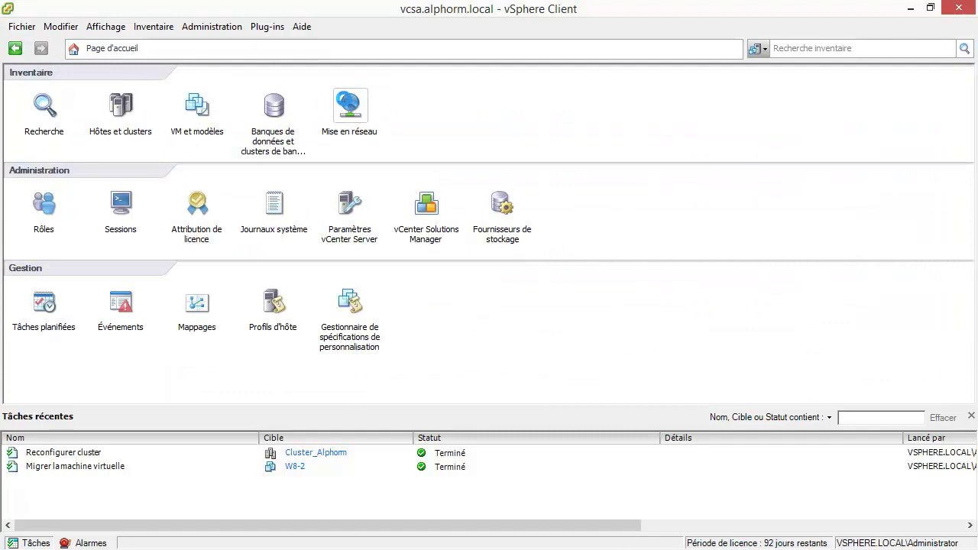
left_click(349, 111)
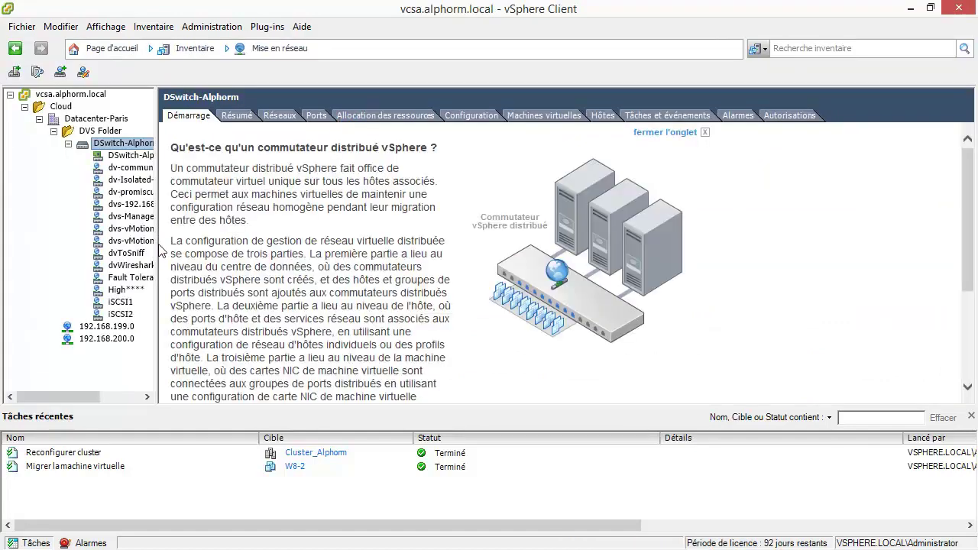
left_click_drag(155, 243, 226, 246)
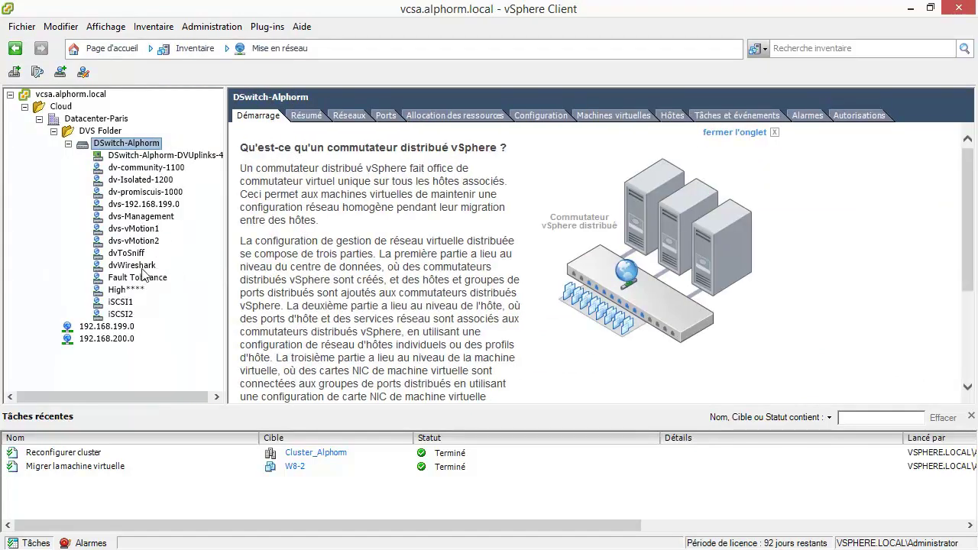
left_click(119, 192)
left_click(122, 206)
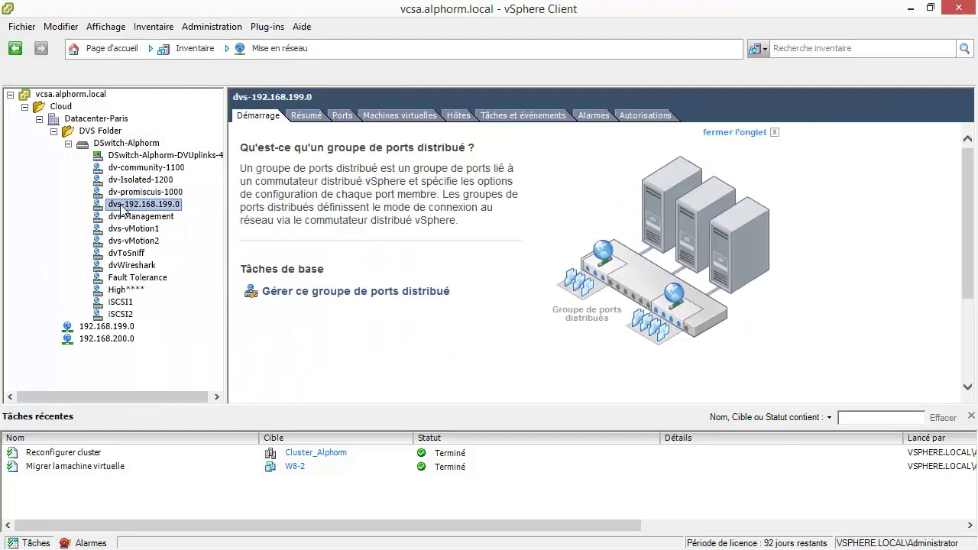
right_click(122, 207)
left_click(183, 249)
left_click(264, 176)
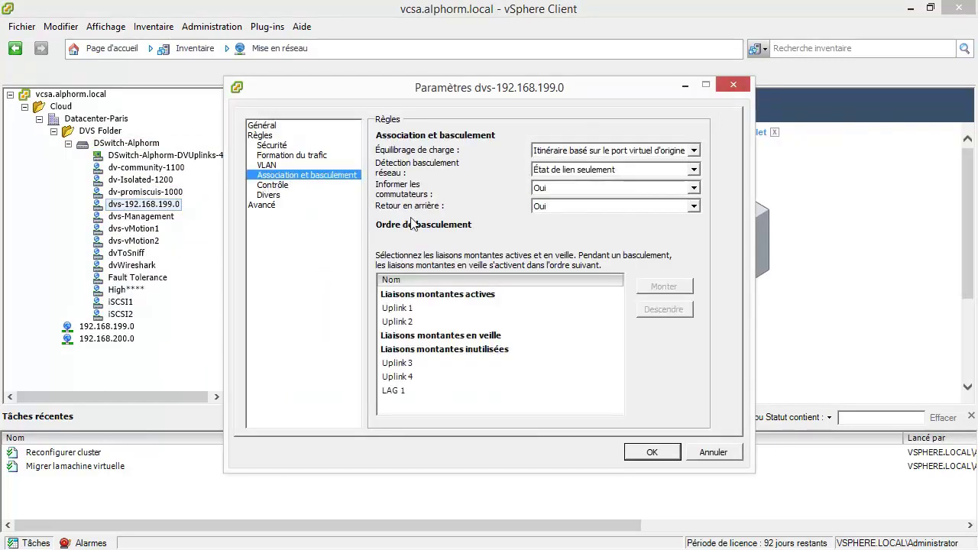
Move Uplink 1 and Uplink 2 from the active uplinks to the unused uplinks in the failover order
left_click(399, 309)
left_click(664, 310)
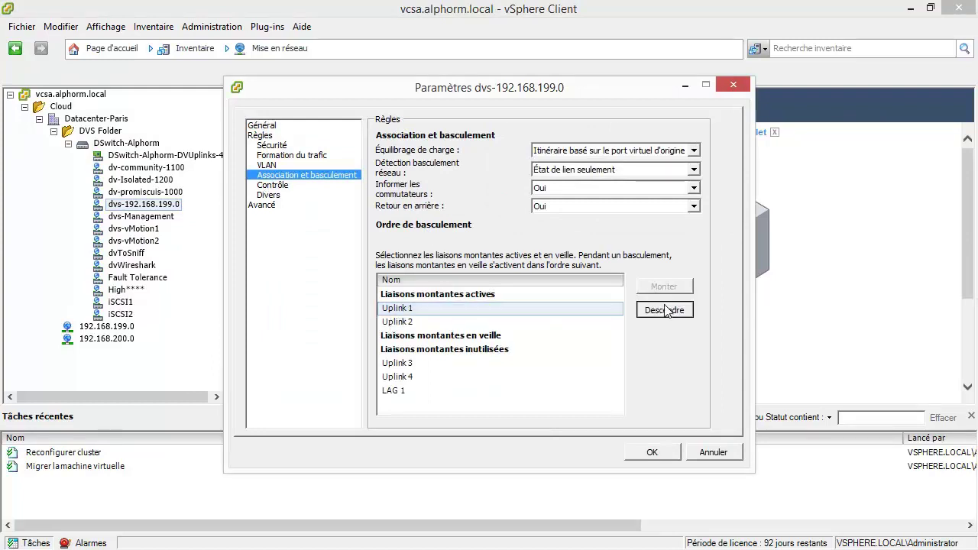
left_click(665, 309)
left_click(664, 309)
left_click(437, 307)
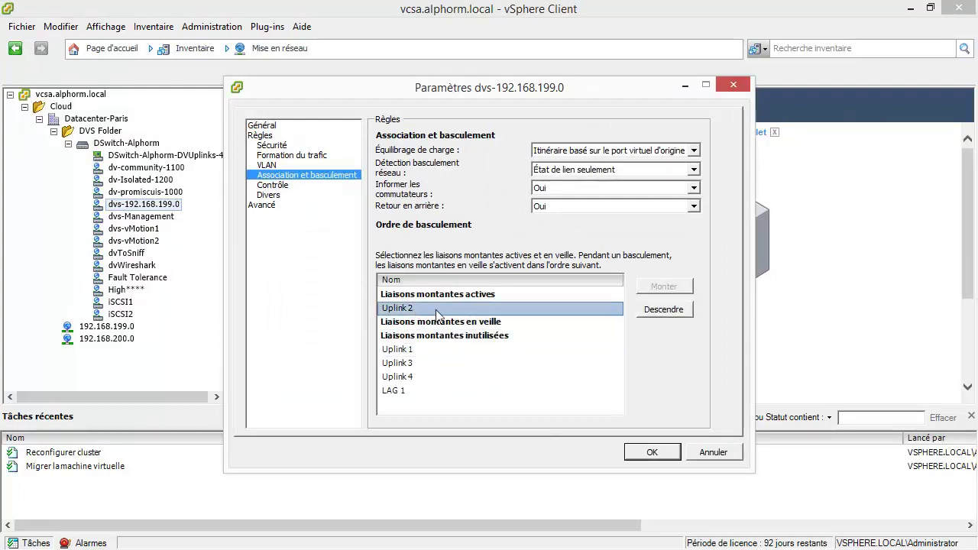
left_click(665, 309)
left_click(665, 309)
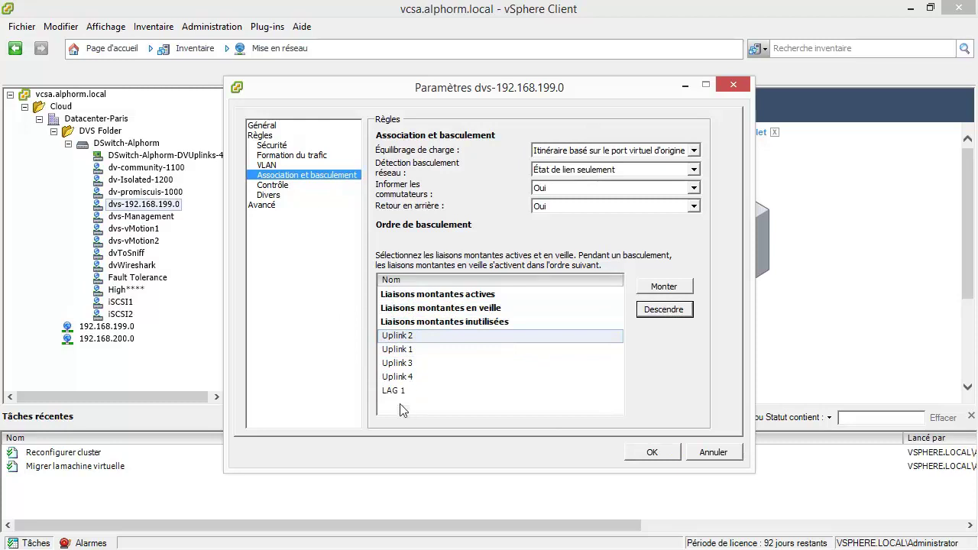
Move Uplink 3 up from the unused uplinks to the active uplinks and apply the port group settings
left_click(398, 364)
left_click(664, 286)
left_click(664, 287)
left_click(664, 286)
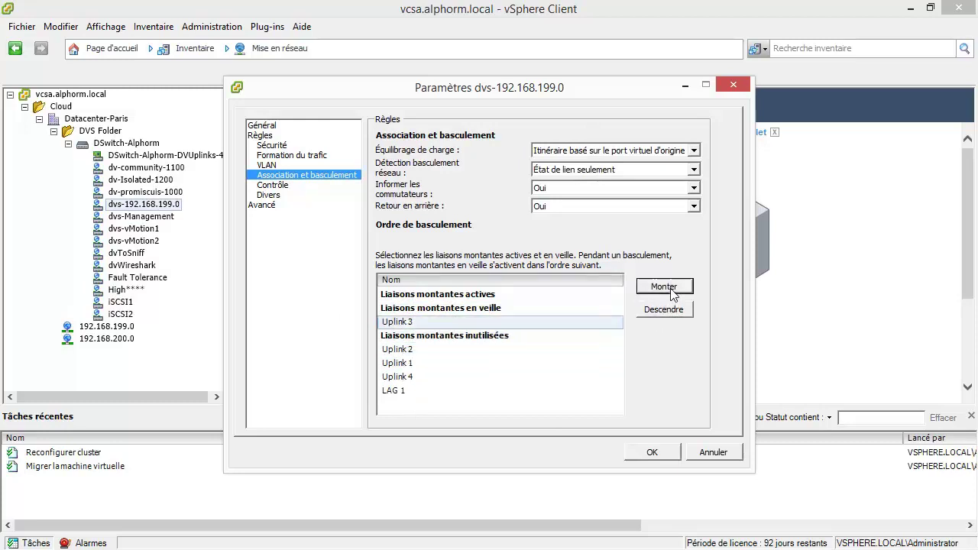
left_click(664, 287)
left_click(659, 452)
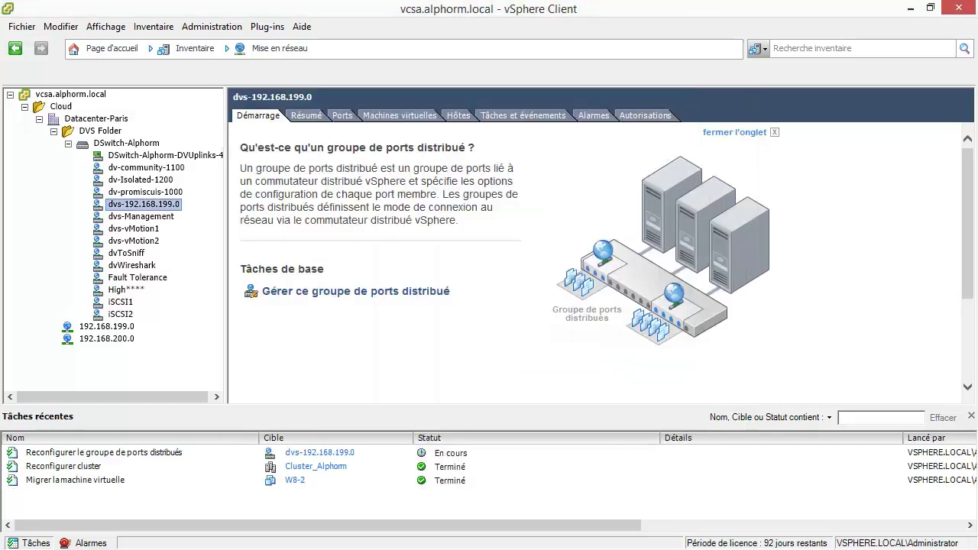
Check the continuous ping, and return to the hosts and clusters inventory showing Cluster_Alphorm's events
key("alt+Tab")
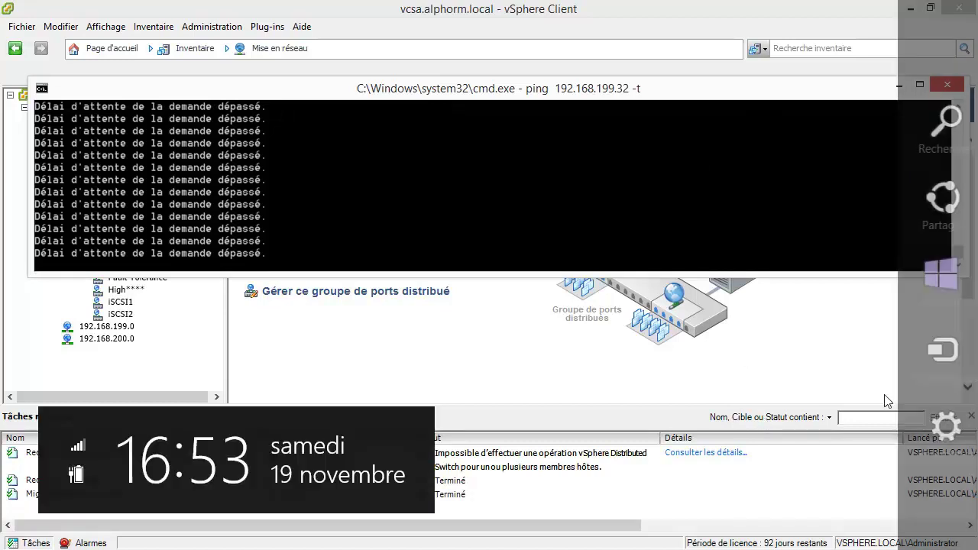
left_click(502, 347)
left_click(103, 48)
left_click(121, 107)
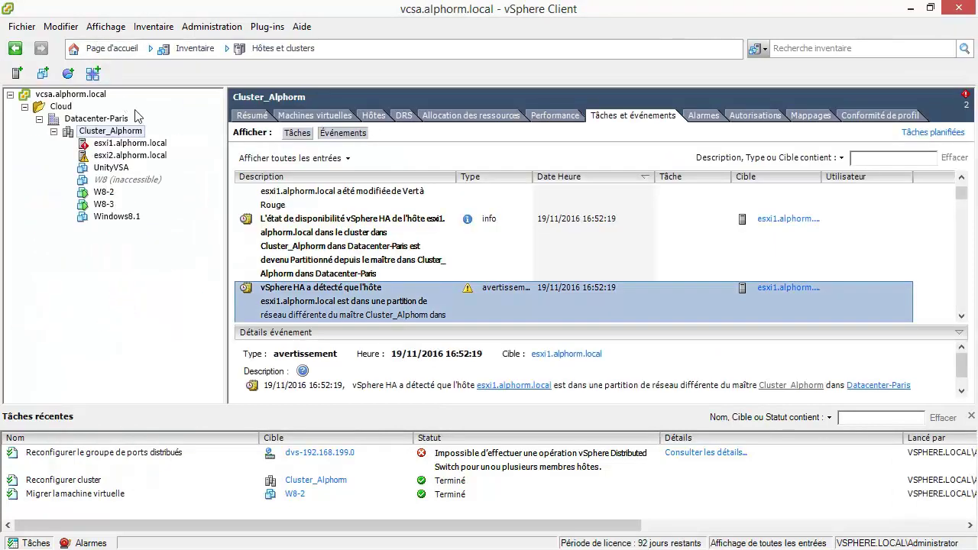
In VMware Workstation, reconnect the first network adapter of the ESXi1 virtual machine and confirm its settings
key("alt+Tab")
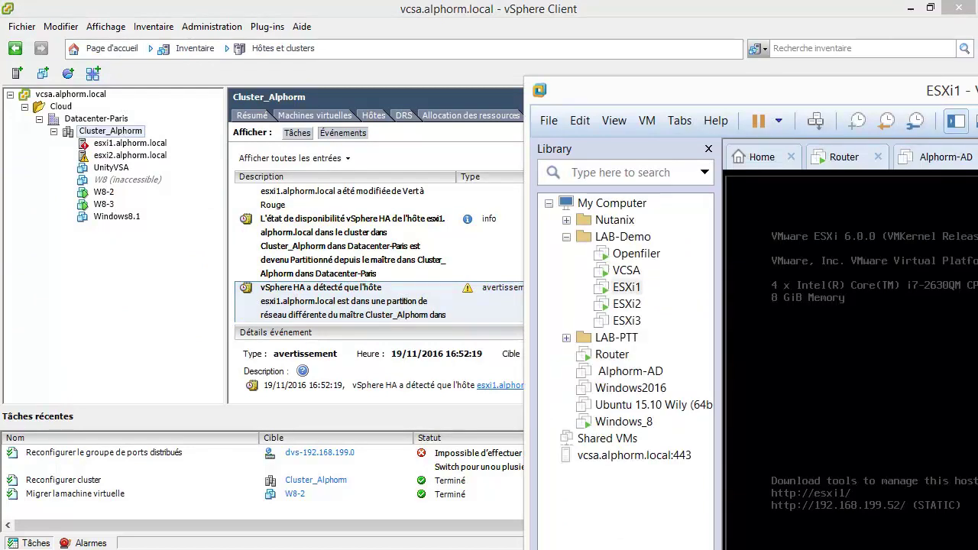
right_click(621, 287)
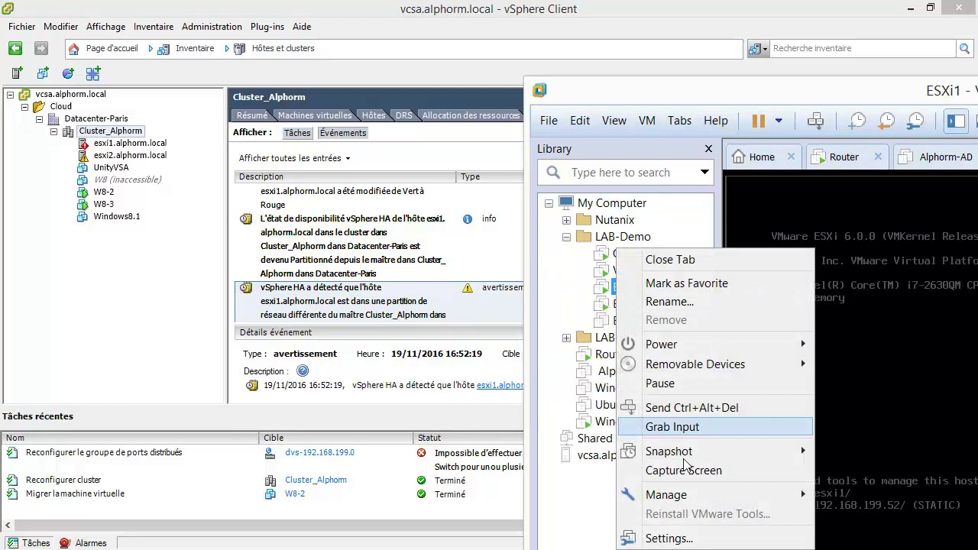
left_click(685, 540)
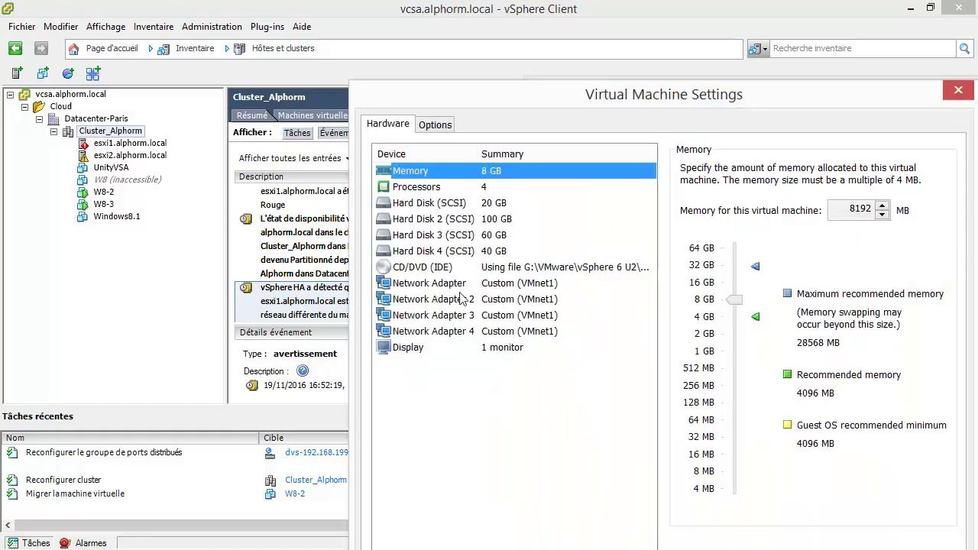
left_click(459, 283)
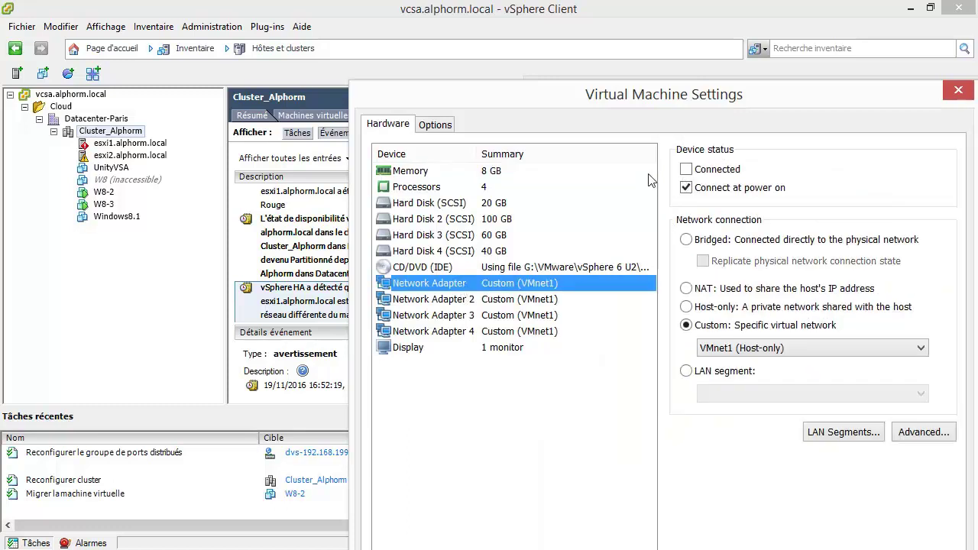
left_click(686, 169)
key("Return")
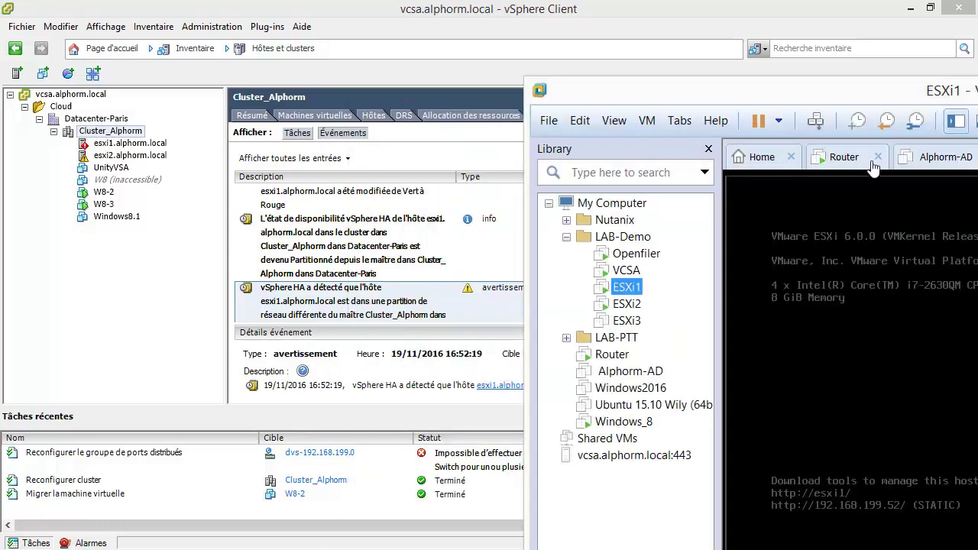
In vSphere Client, check esxi1.alphorm.local's events and open the Association et basculement rules of the dvs-192.168.199.0 port group
left_click(94, 250)
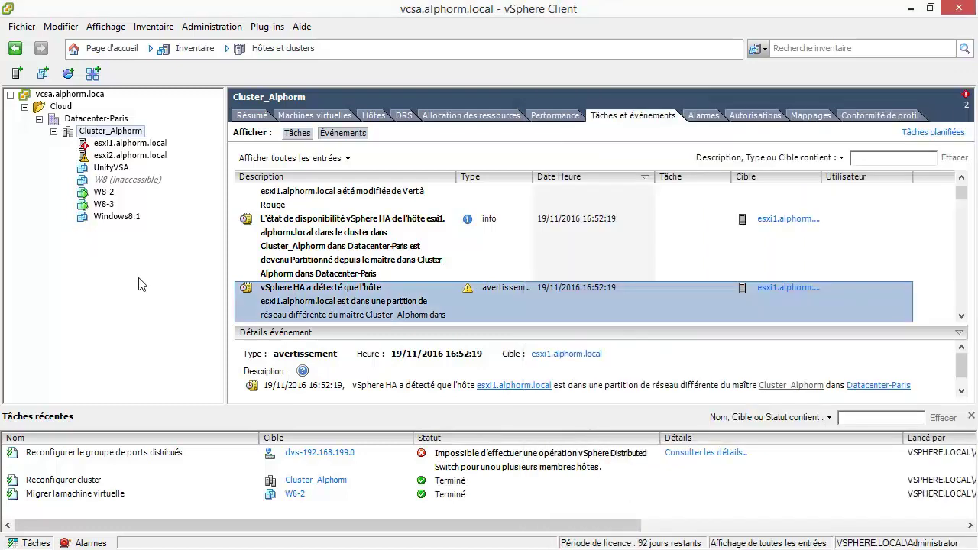
left_click(124, 147)
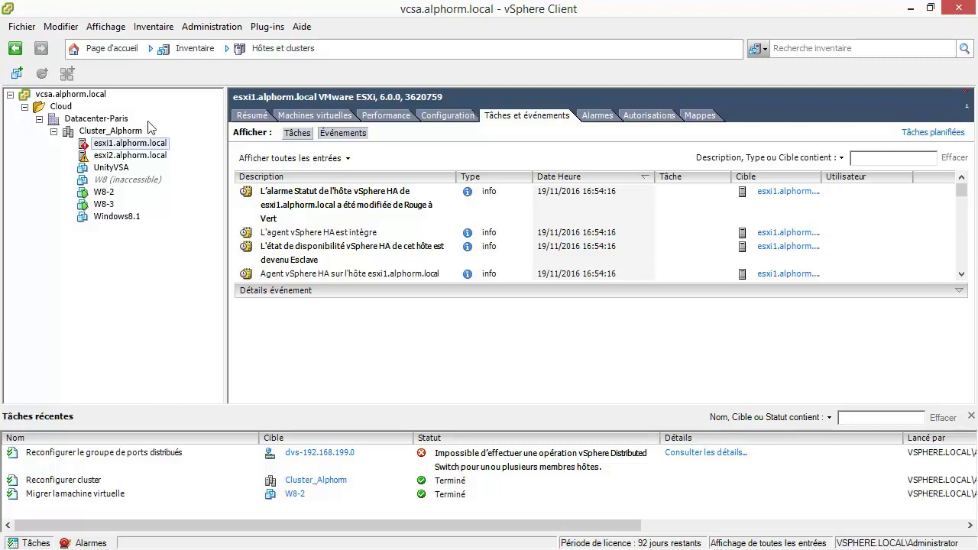
left_click(345, 453)
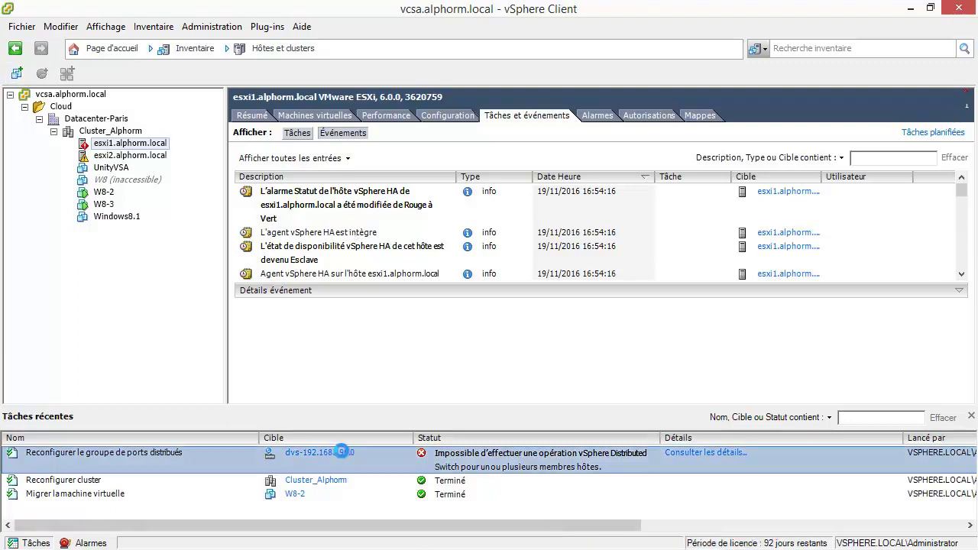
right_click(175, 208)
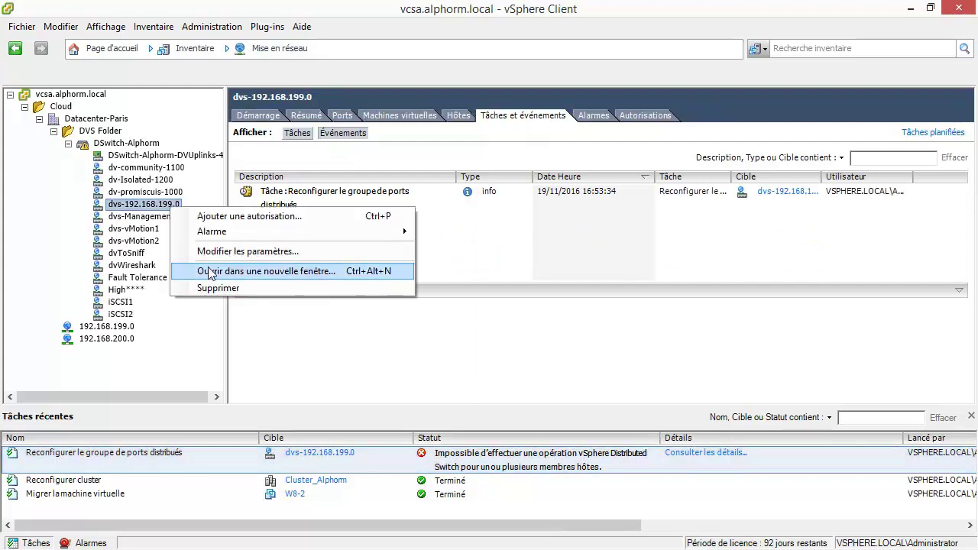
left_click(221, 251)
left_click(274, 179)
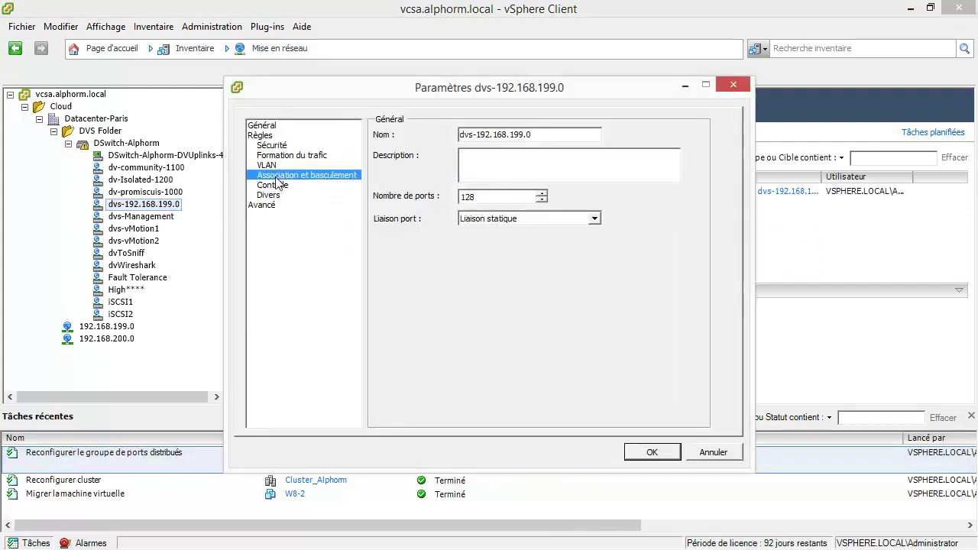
Move Uplink 4 up from the unused uplinks to the active uplinks and apply the port group settings
left_click(398, 376)
left_click(676, 286)
left_click(676, 287)
left_click(676, 287)
left_click(676, 287)
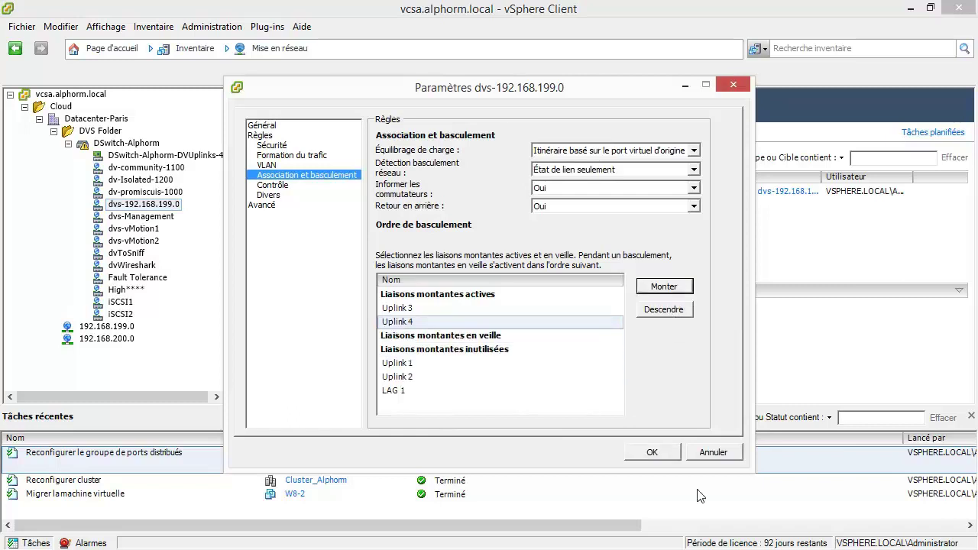
left_click(650, 452)
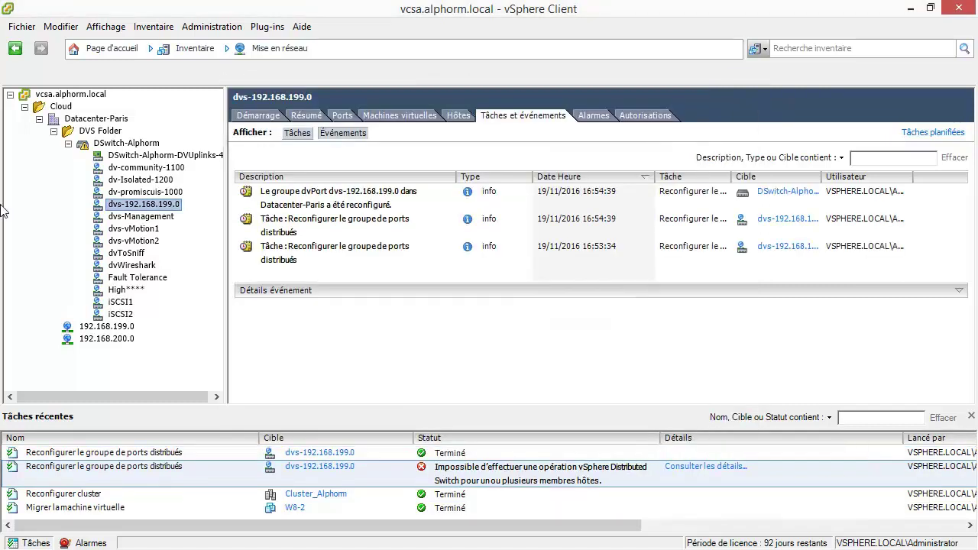
Return to the hosts and clusters inventory, select esxi1.alphorm.local, and check the continuous ping to 192.168.199.32
left_click(112, 48)
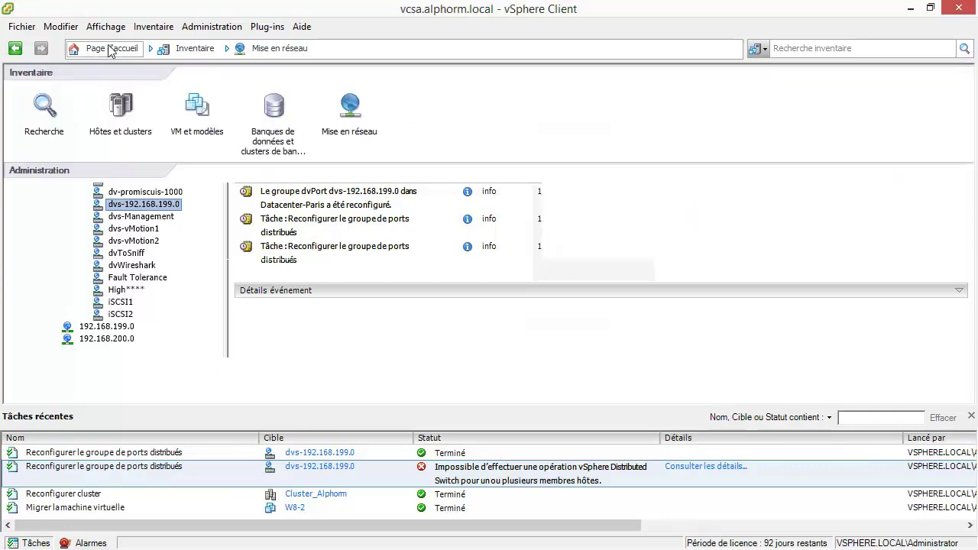
left_click(109, 99)
left_click(128, 145)
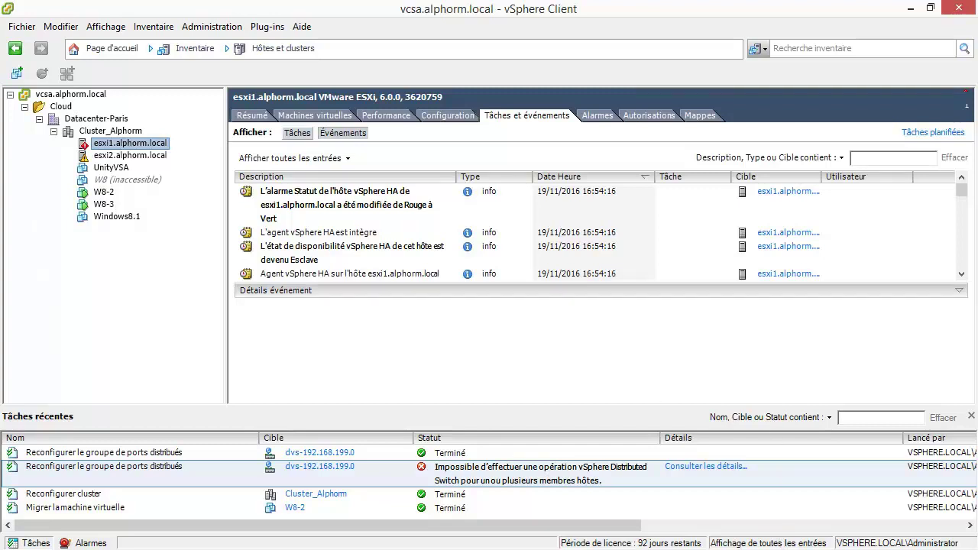
key("alt+Tab")
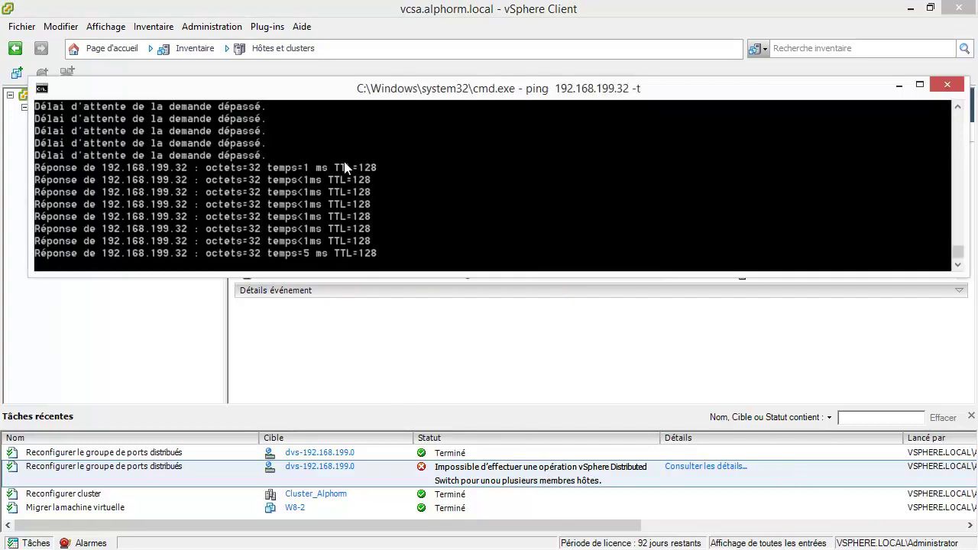
left_click(899, 86)
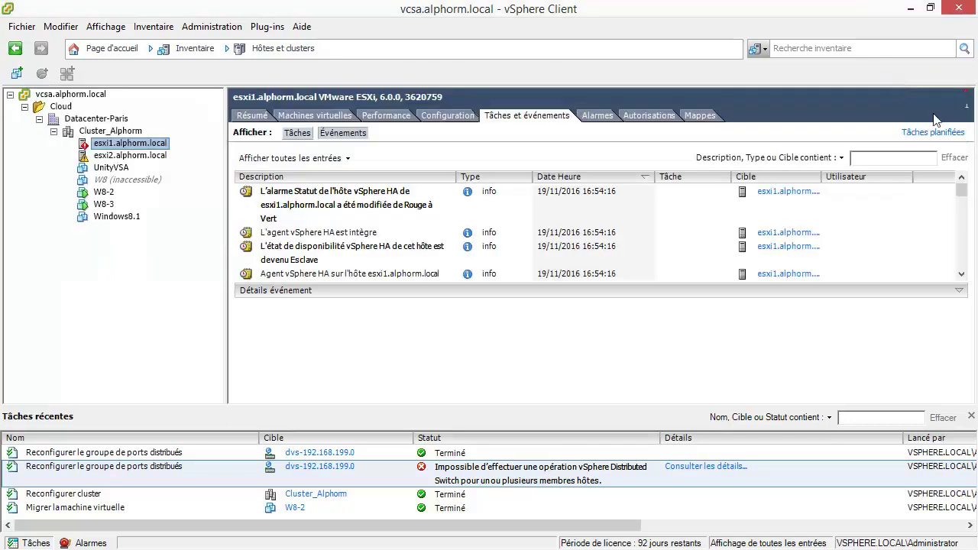
In VMware Workstation, disconnect the first network adapter of the ESXi1 virtual machine and confirm its settings
key("alt+Tab")
right_click(625, 288)
left_click(699, 546)
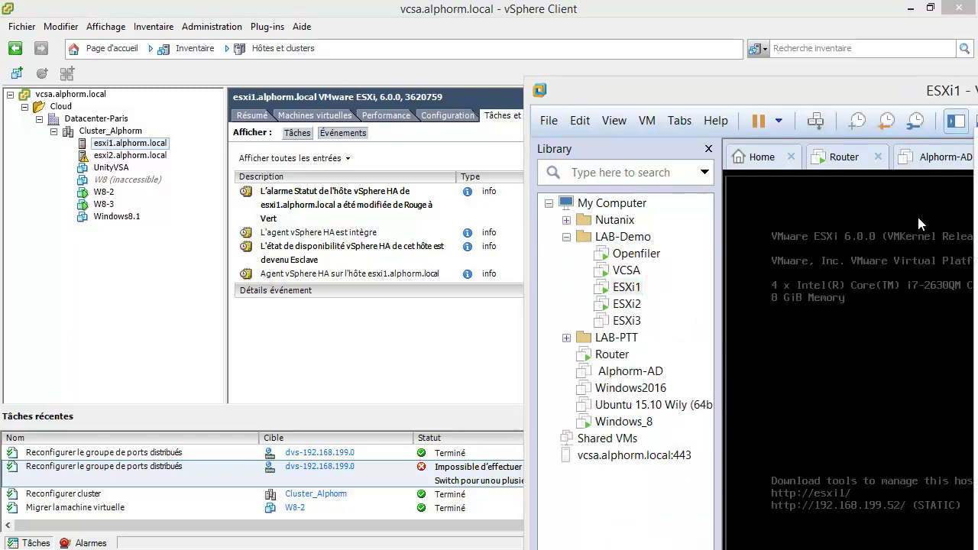
left_click(664, 323)
left_click_drag(756, 144, 539, 107)
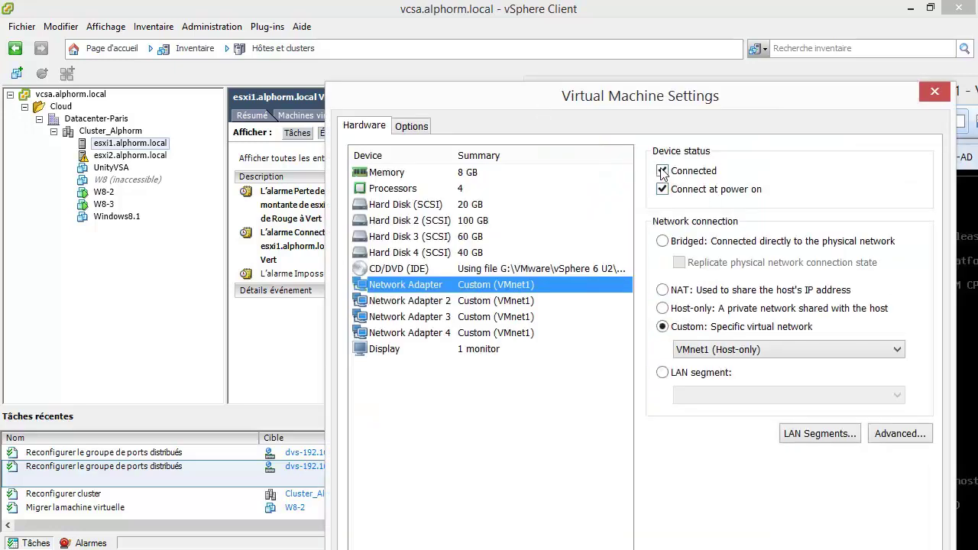
left_click(663, 171)
left_click_drag(728, 109, 699, 37)
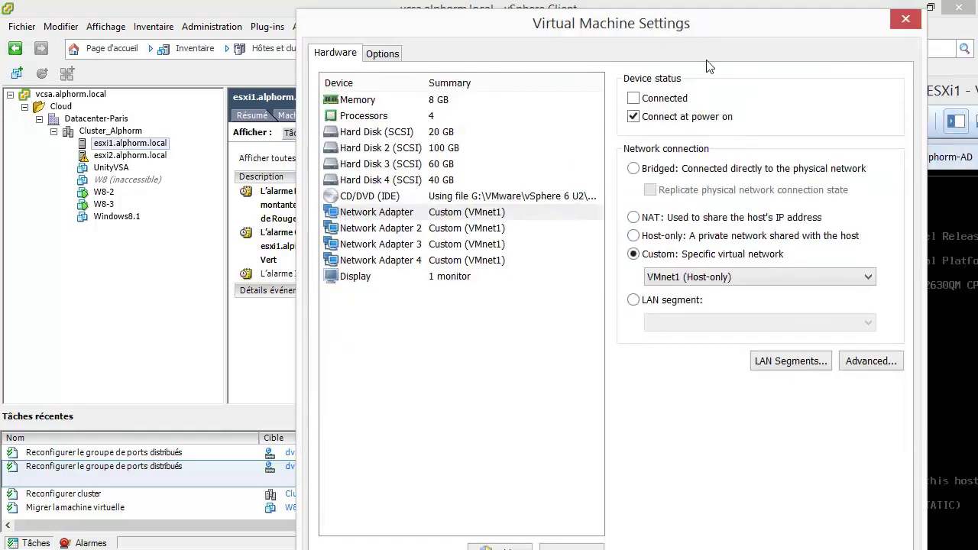
left_click(499, 548)
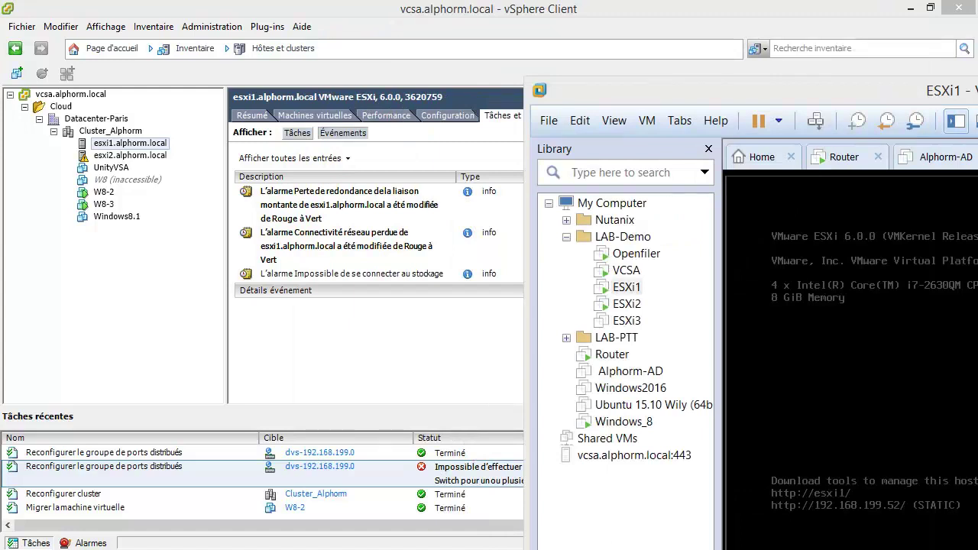
Check the continuous ping, and review the recent events of Cluster_Alphorm and esxi1.alphorm.local in vSphere Client
key("alt+Tab")
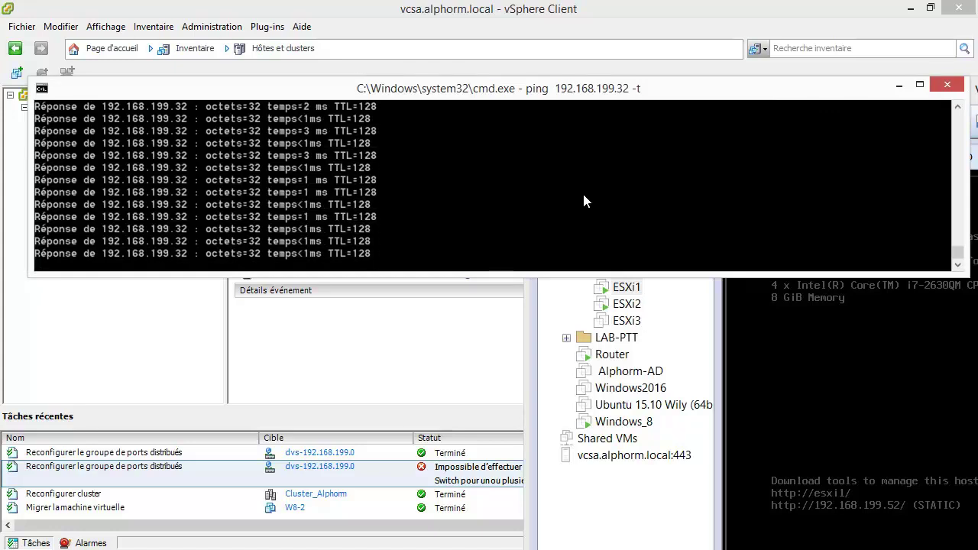
left_click(390, 391)
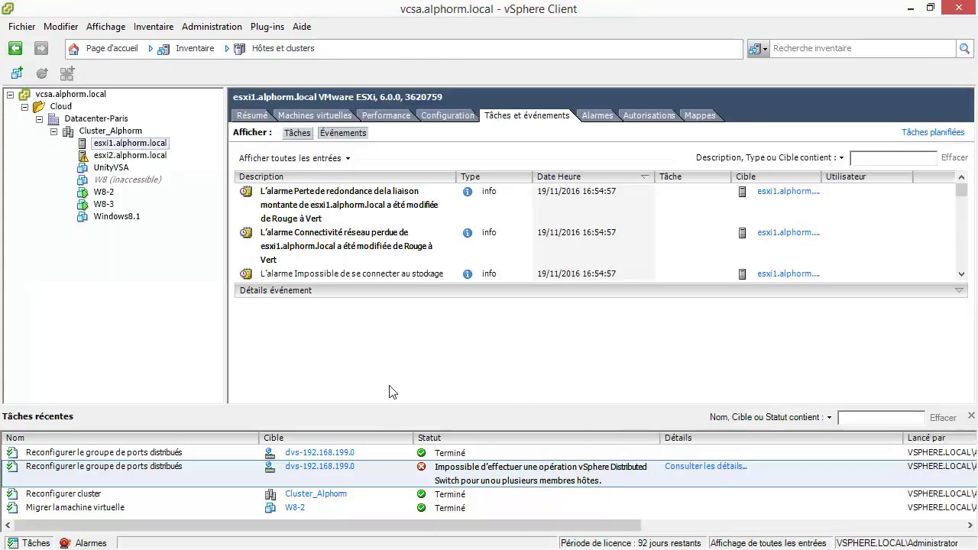
left_click(122, 131)
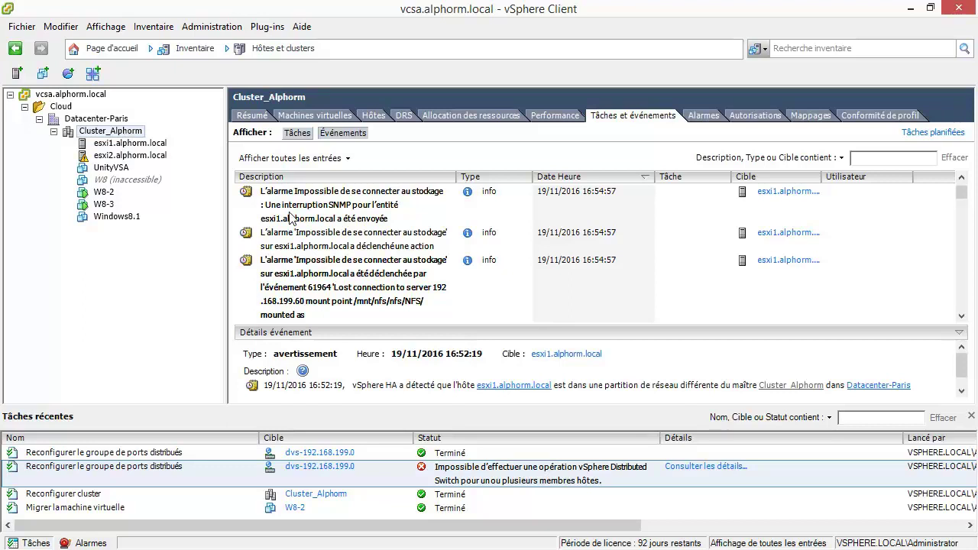
left_click(142, 147)
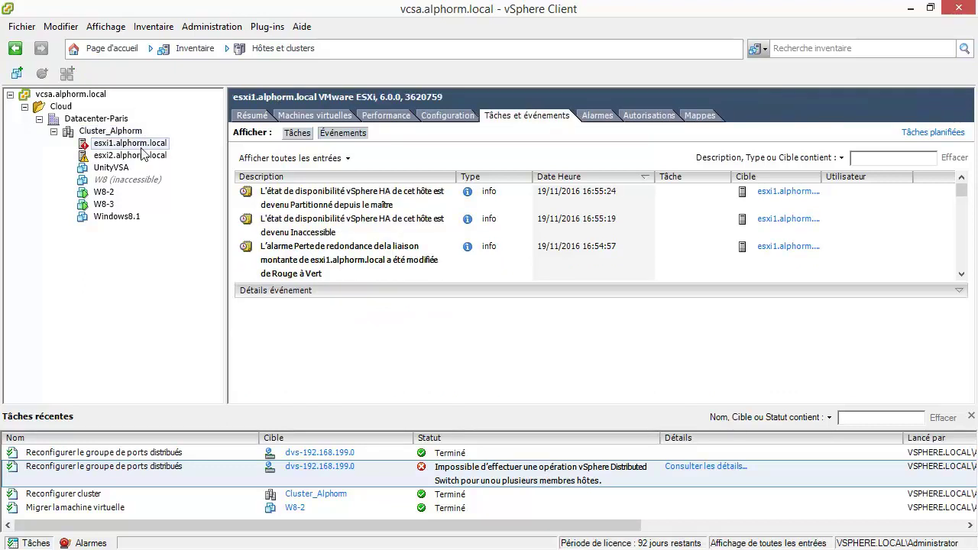
left_click(111, 131)
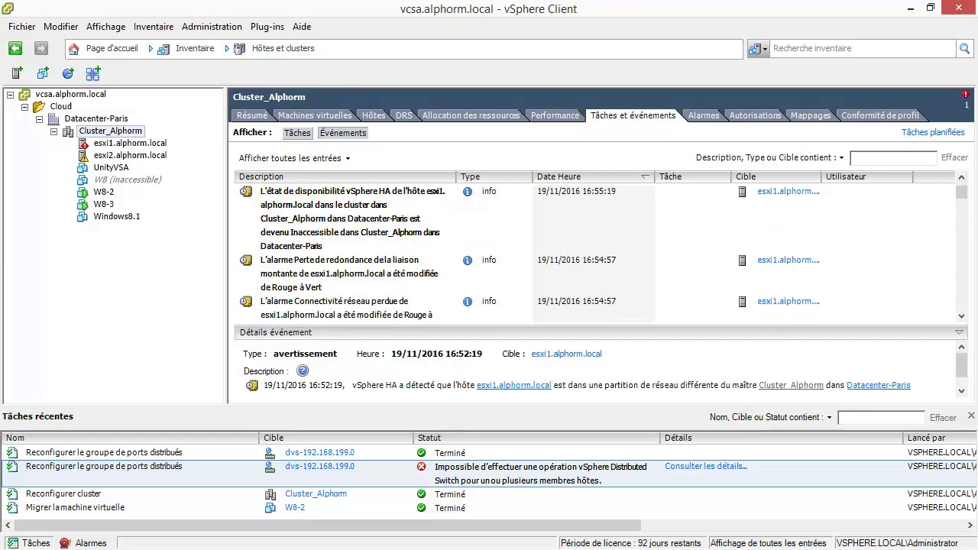
Keep monitoring the continuous ping to 192.168.199.32, moving its window clear of the inventory tree before minimizing it
key("alt+Tab")
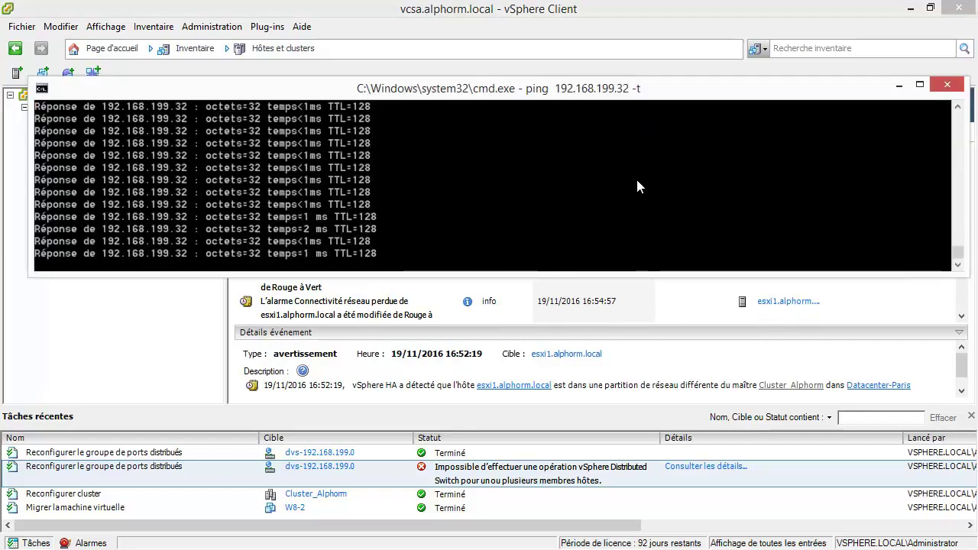
left_click(899, 85)
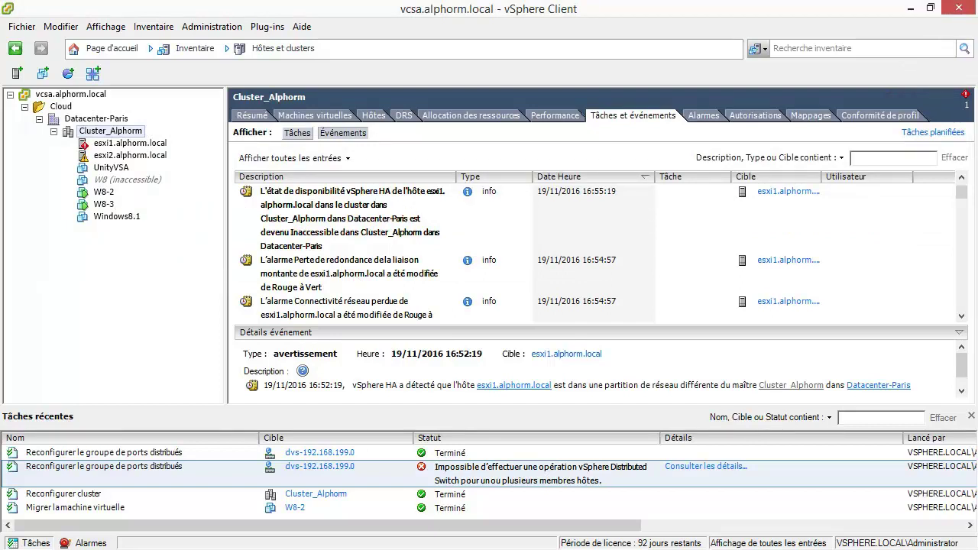
key("alt+Tab")
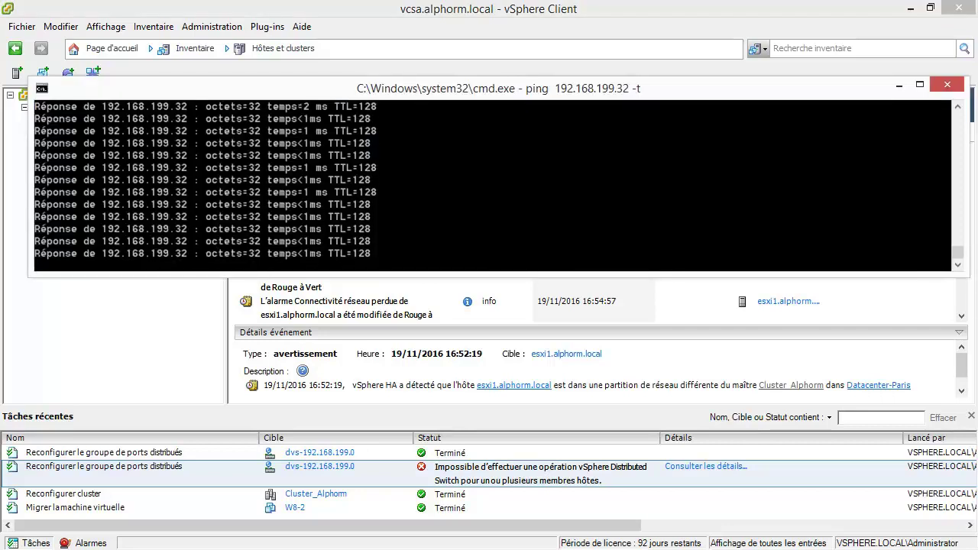
left_click_drag(617, 96, 653, 246)
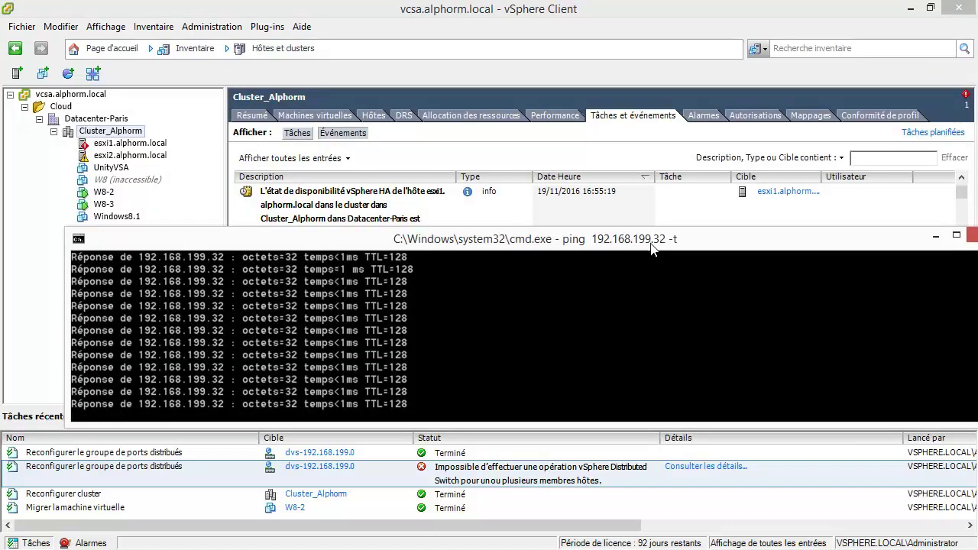
left_click(936, 237)
Examine esxi1.alphorm.local's networking configuration on DSwitch-Alphorm, including the uplinks and the VMkernel ports of dvs-Management and dvs-vMotion2
left_click(130, 143)
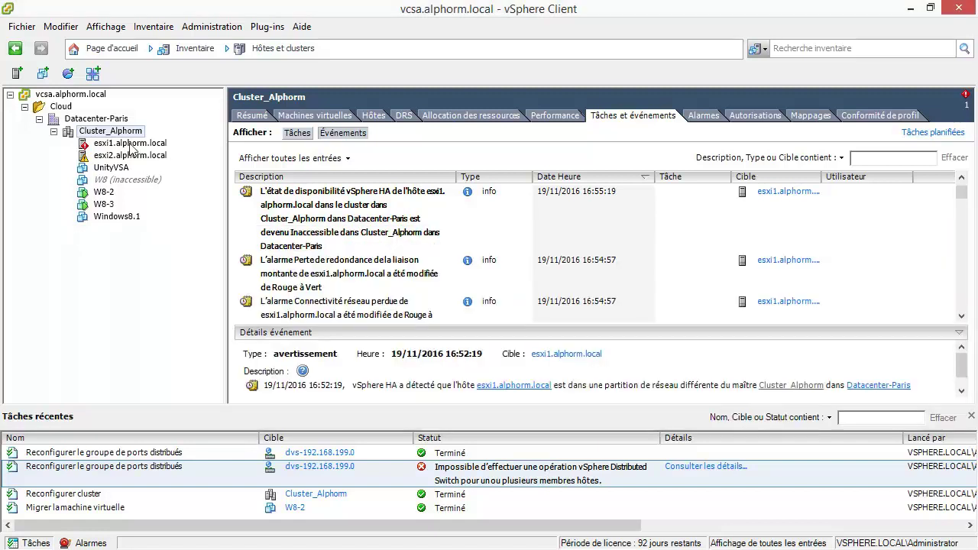
left_click(443, 116)
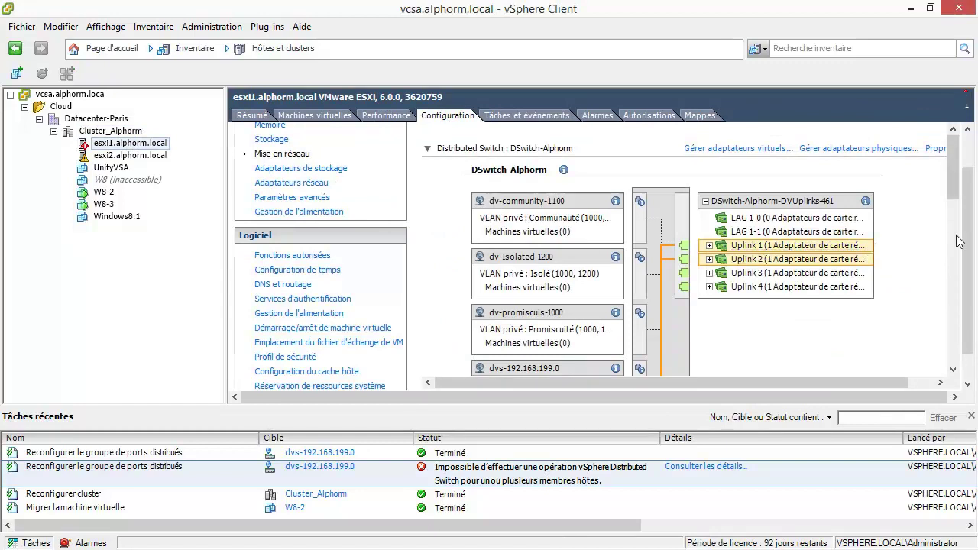
scroll(802, 267, "down", 3)
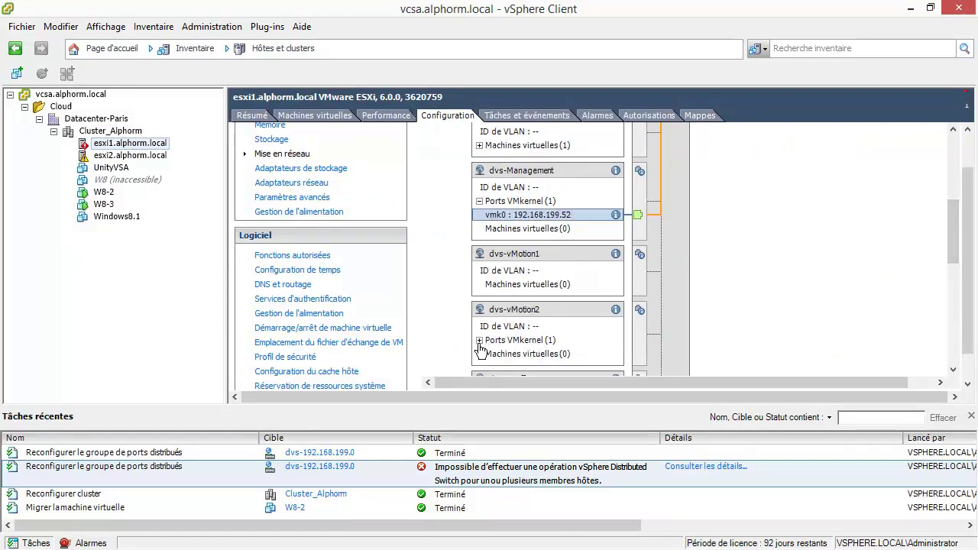
scroll(480, 350, "up", 3)
scroll(520, 328, "down", 5)
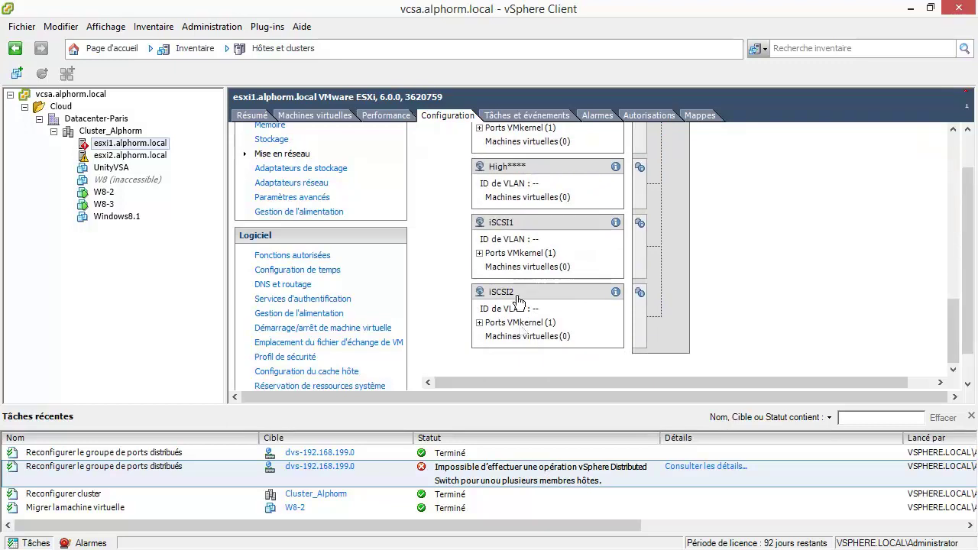
scroll(517, 257, "up", 3)
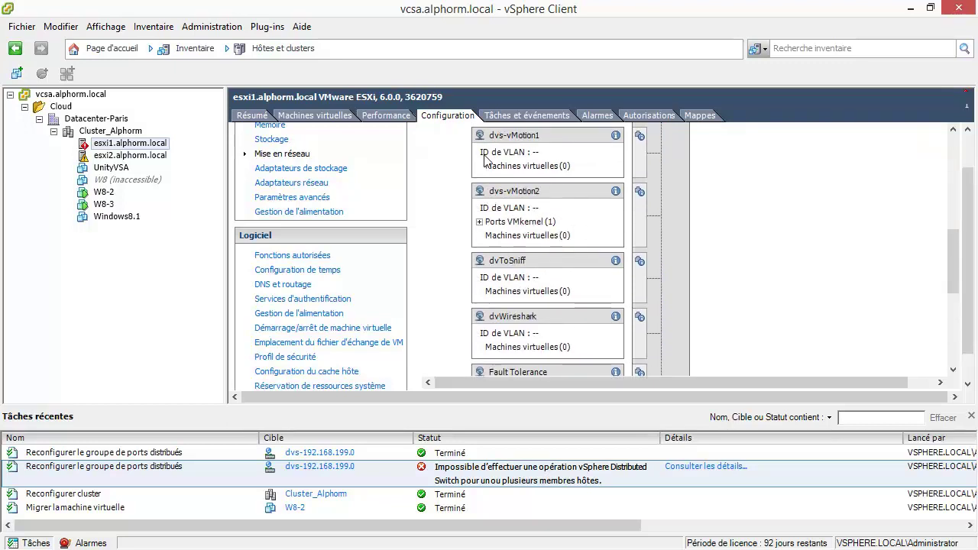
scroll(482, 229, "up", 5)
scroll(546, 293, "down", 5)
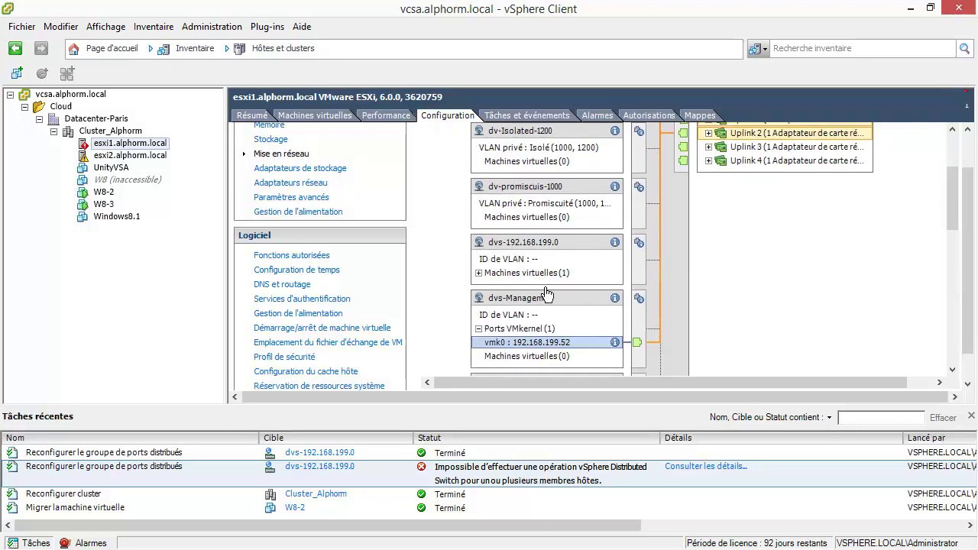
scroll(527, 245, "up", 2)
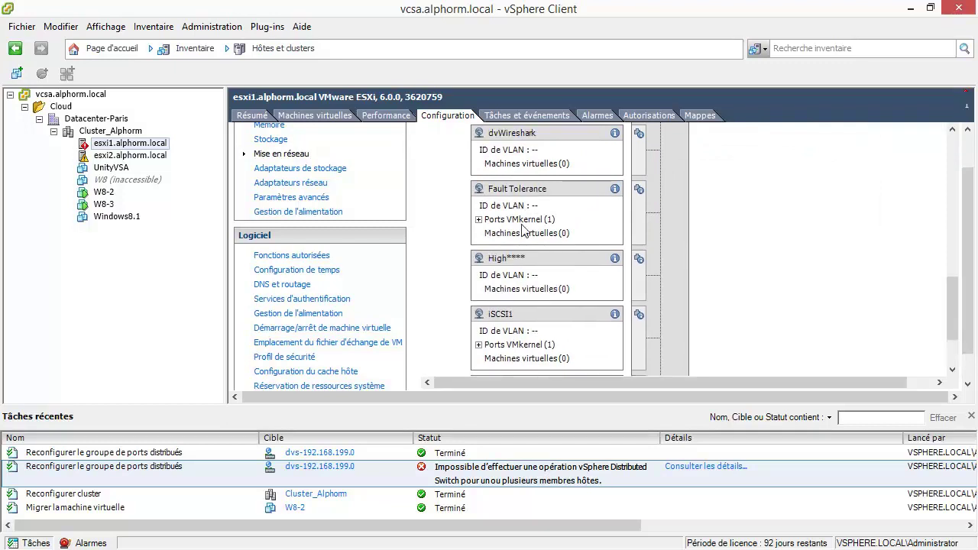
scroll(527, 275, "down", 2)
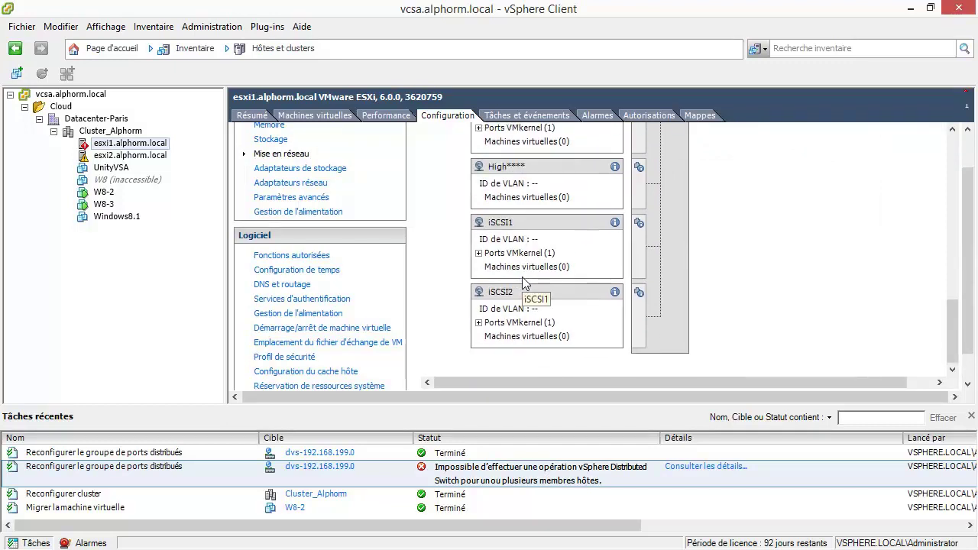
scroll(525, 283, "up", 5)
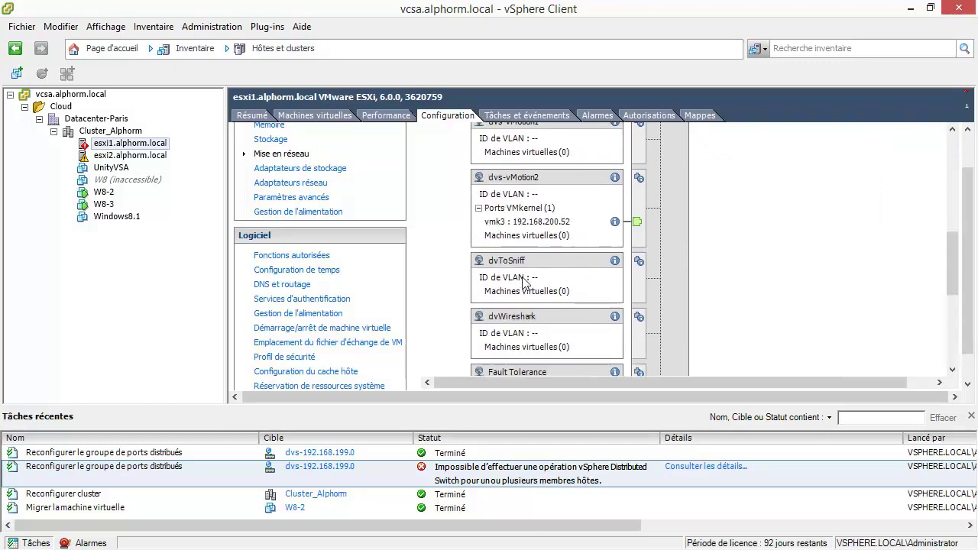
left_click(535, 223)
scroll(530, 229, "up", 4)
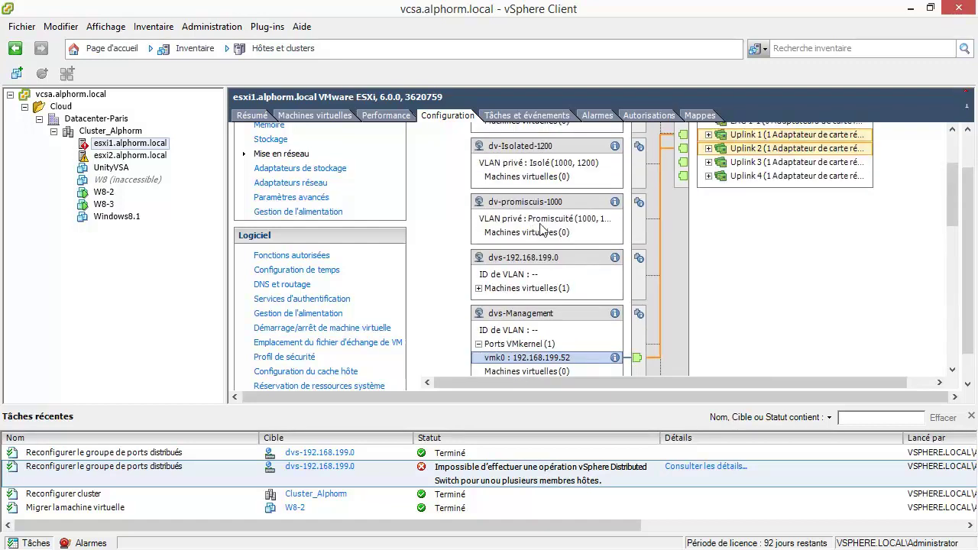
scroll(564, 252, "down", 3)
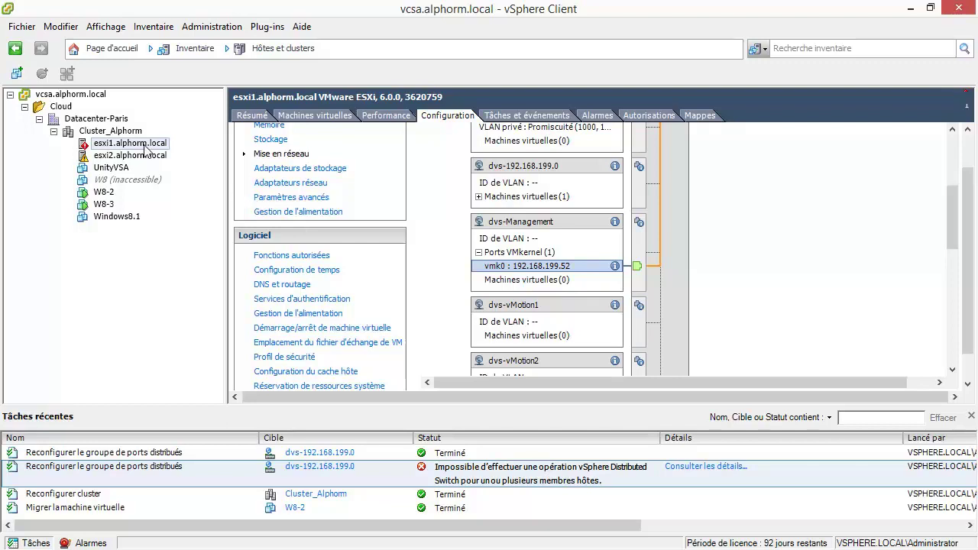
In VMware Workstation, reconnect Network Adapter and Network Adapter 2 of the ESXi1 virtual machine and confirm its settings
key("alt+Tab")
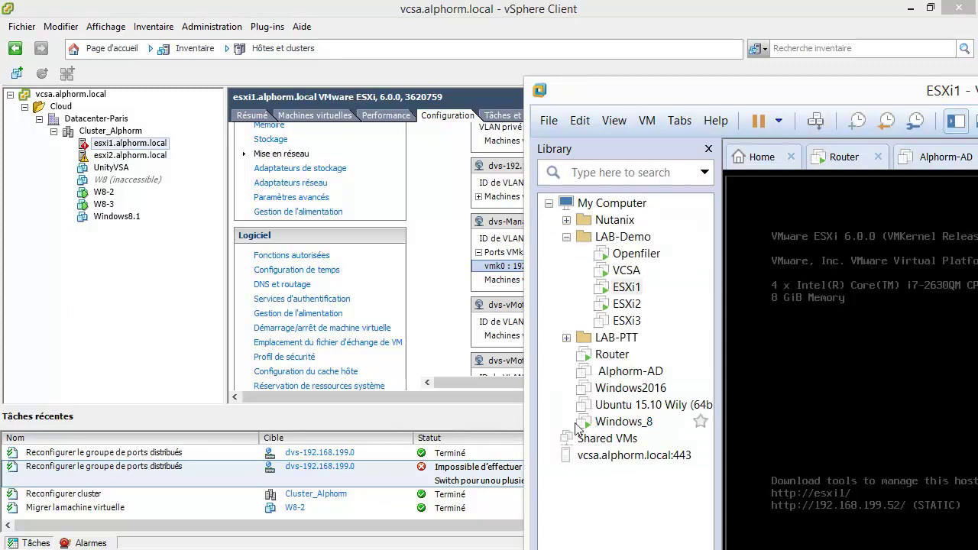
right_click(616, 287)
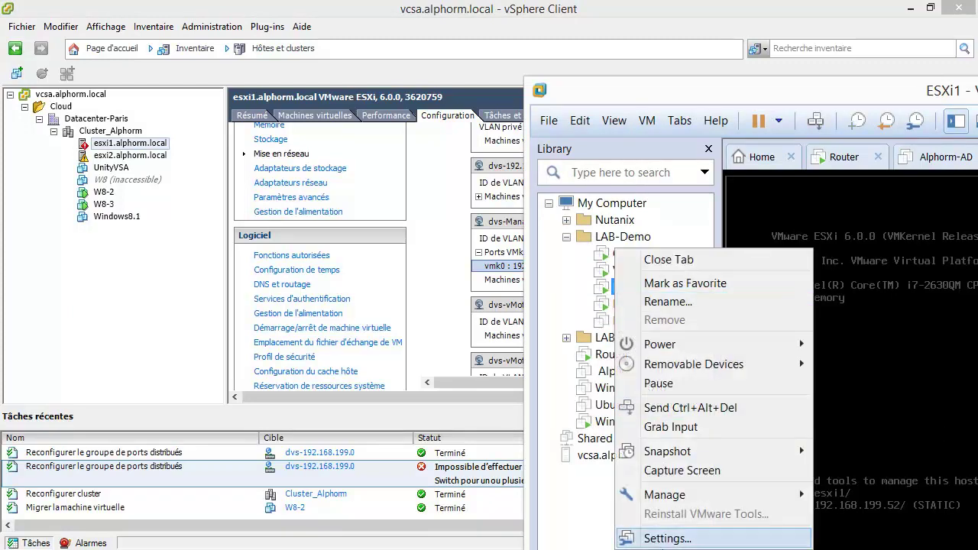
left_click(666, 539)
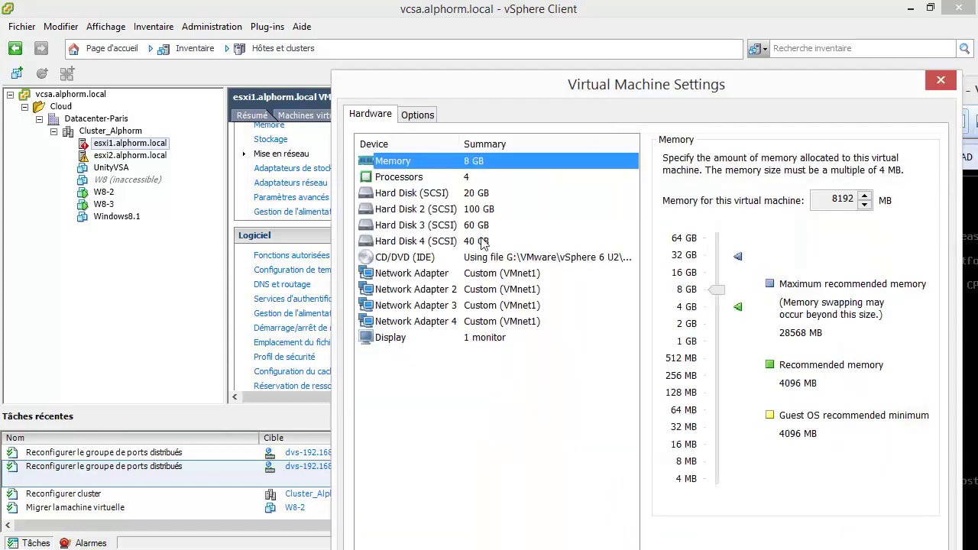
left_click(409, 195)
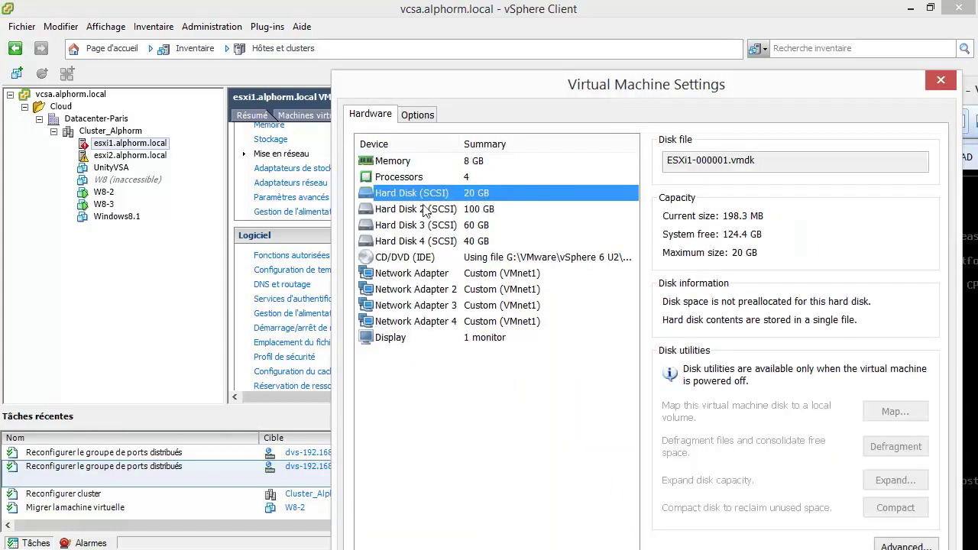
left_click(430, 274)
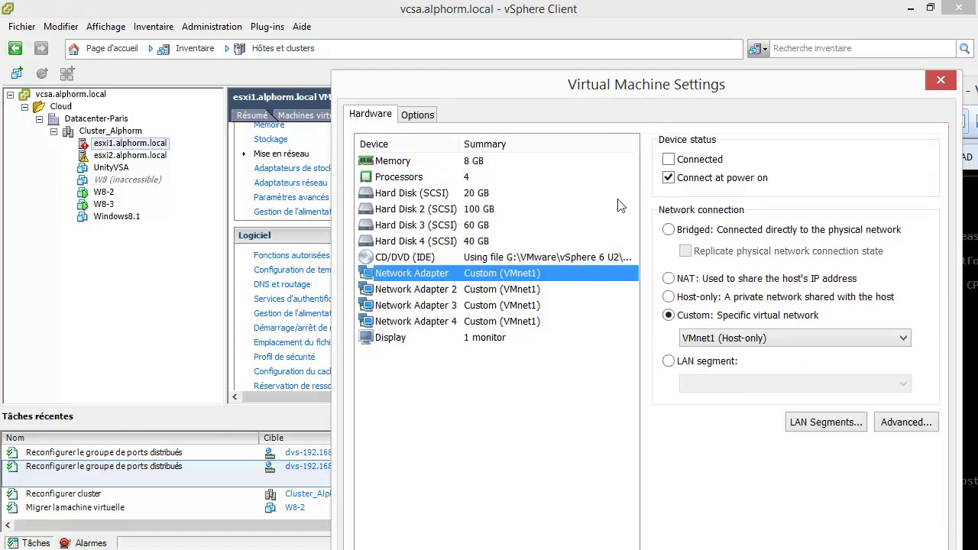
left_click(676, 160)
left_click(484, 288)
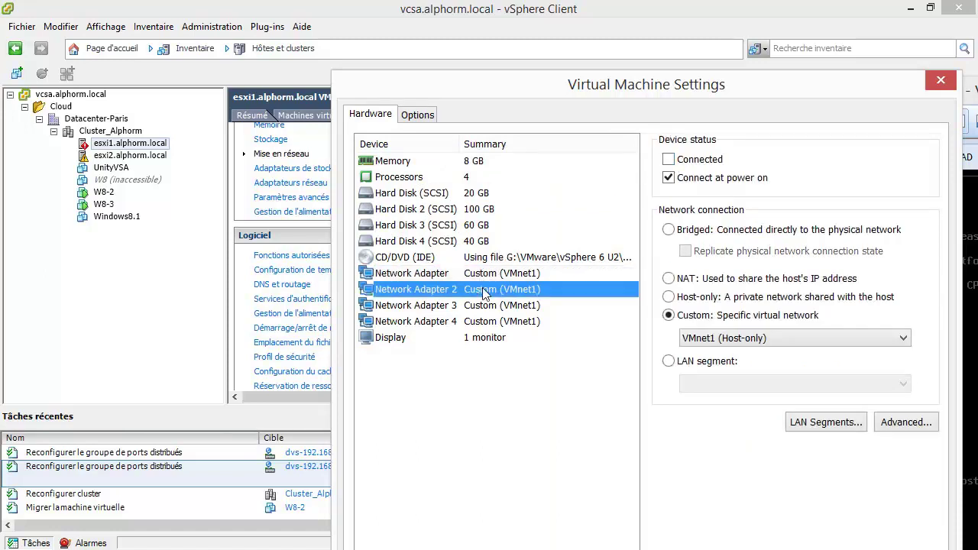
left_click(700, 161)
left_click_drag(719, 94, 718, 44)
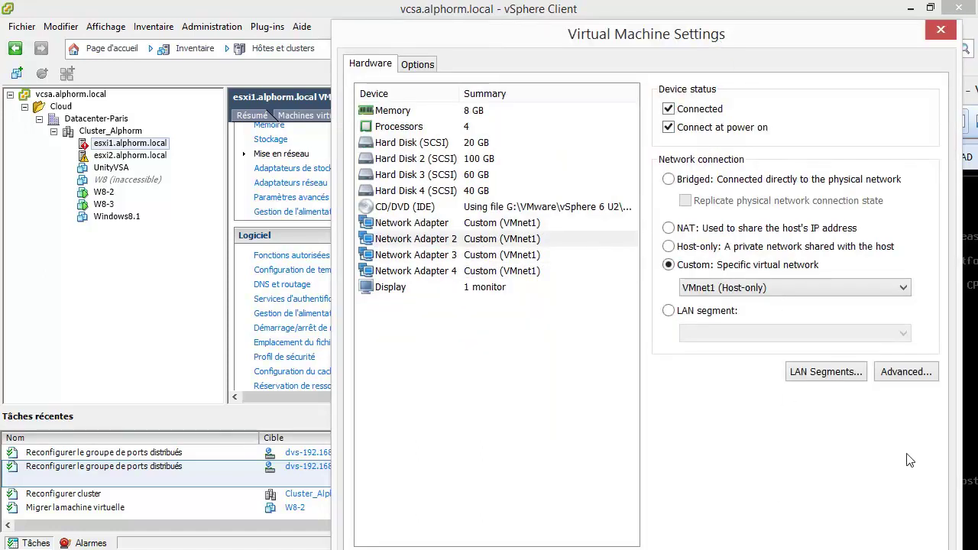
key("Return")
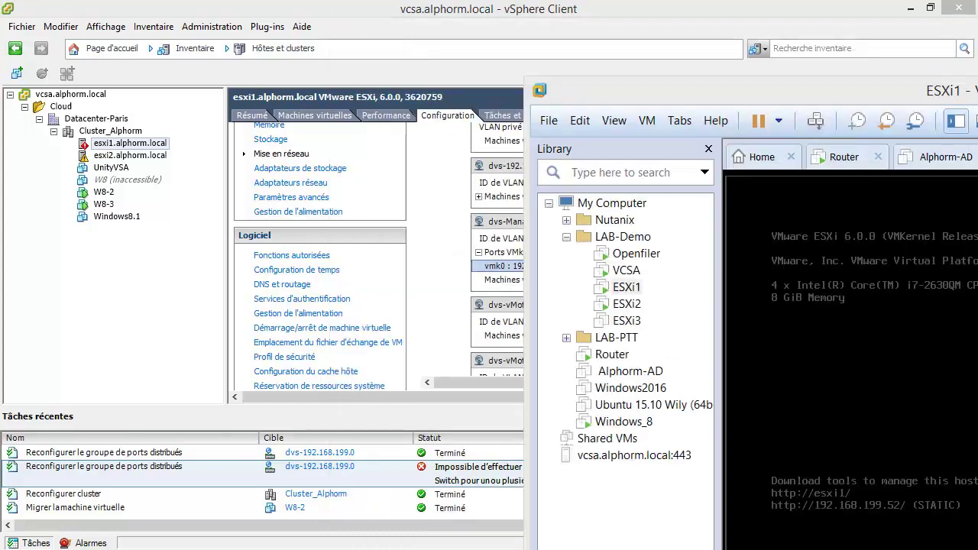
Check the continuous ping to 192.168.199.32, and review the summary of virtual machine W8-2 in vSphere Client
key("alt+Tab")
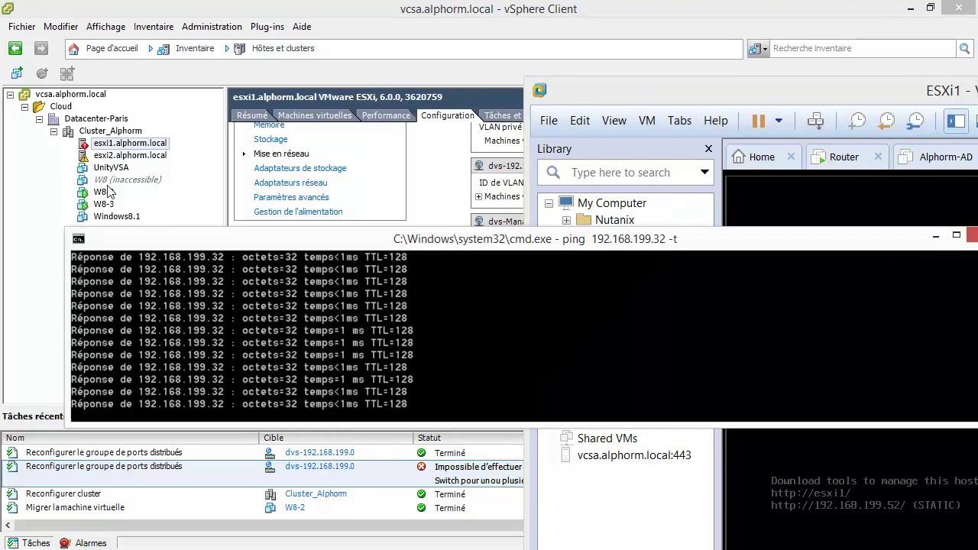
left_click(107, 193)
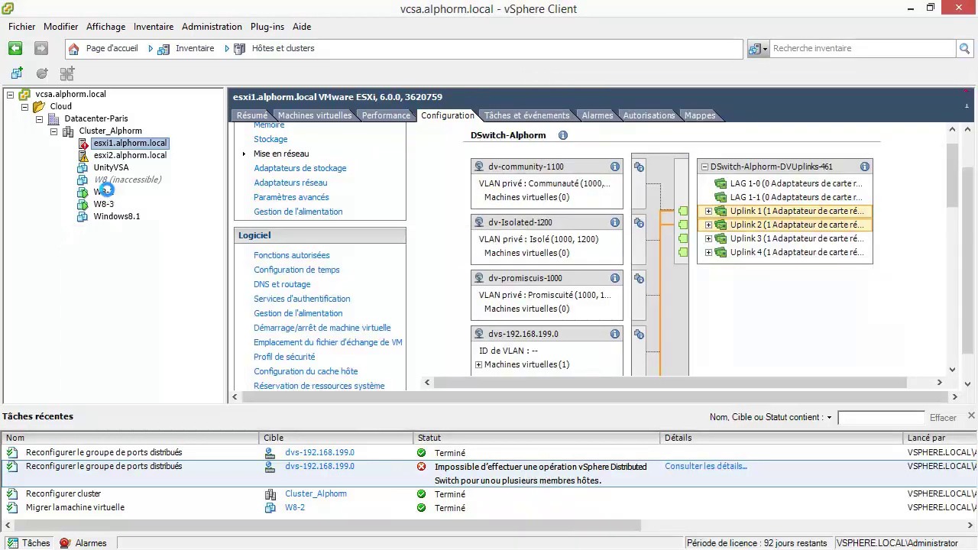
left_click(252, 115)
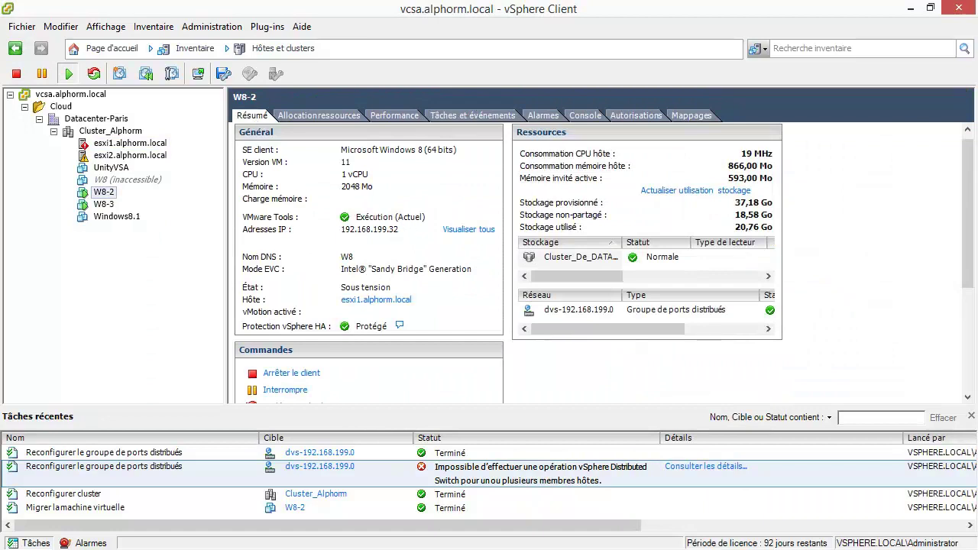
key("alt+Tab")
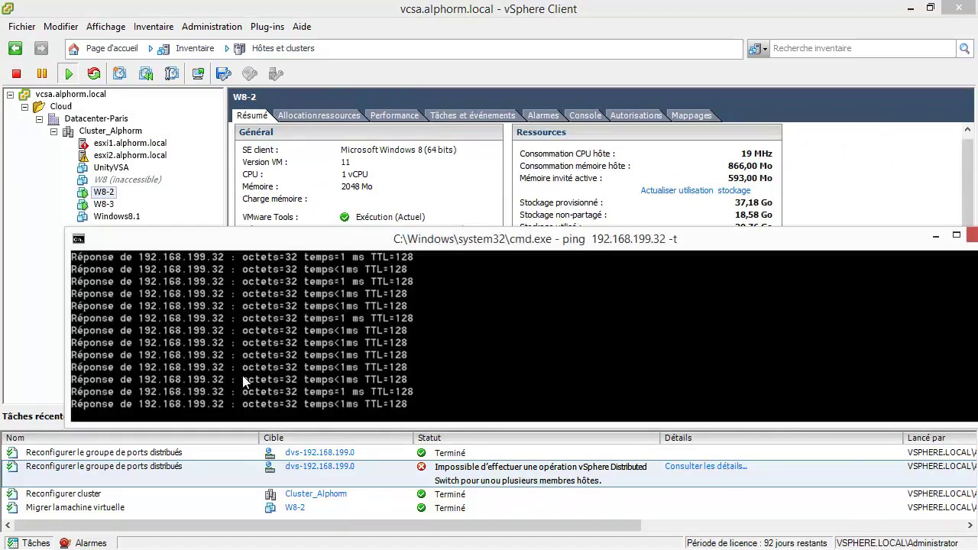
left_click(35, 202)
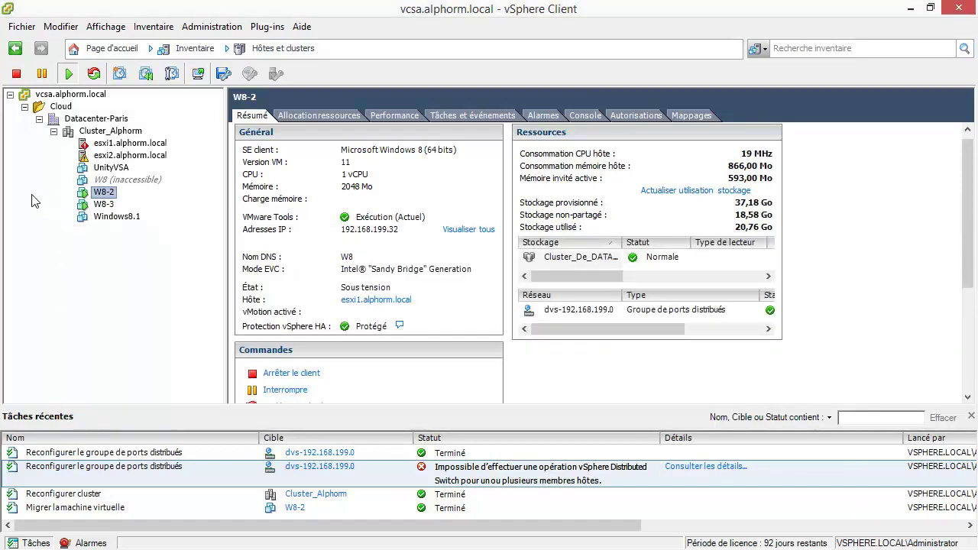
Review the latest events of Cluster_Alphorm, including the details of esxi1.alphorm.local's newest vSphere HA availability event
left_click(110, 131)
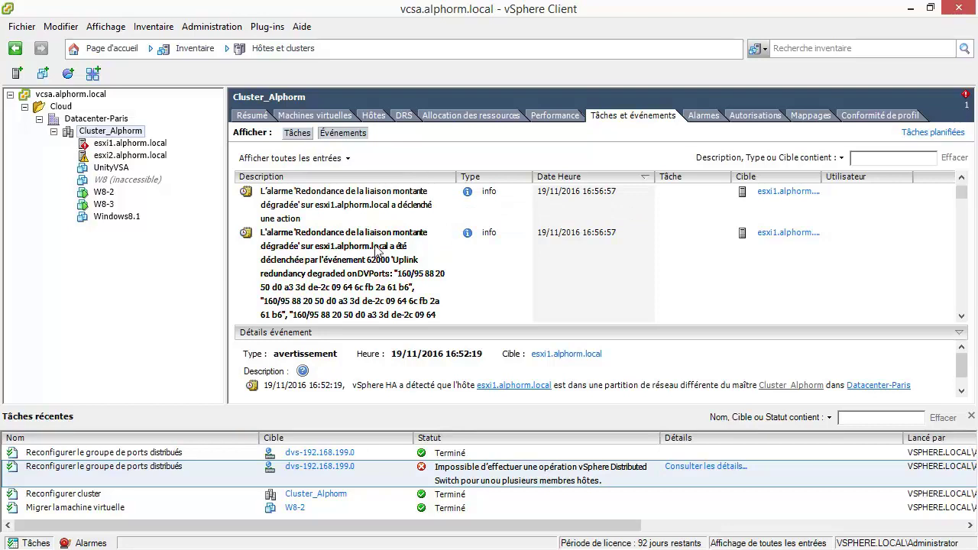
left_click(111, 144)
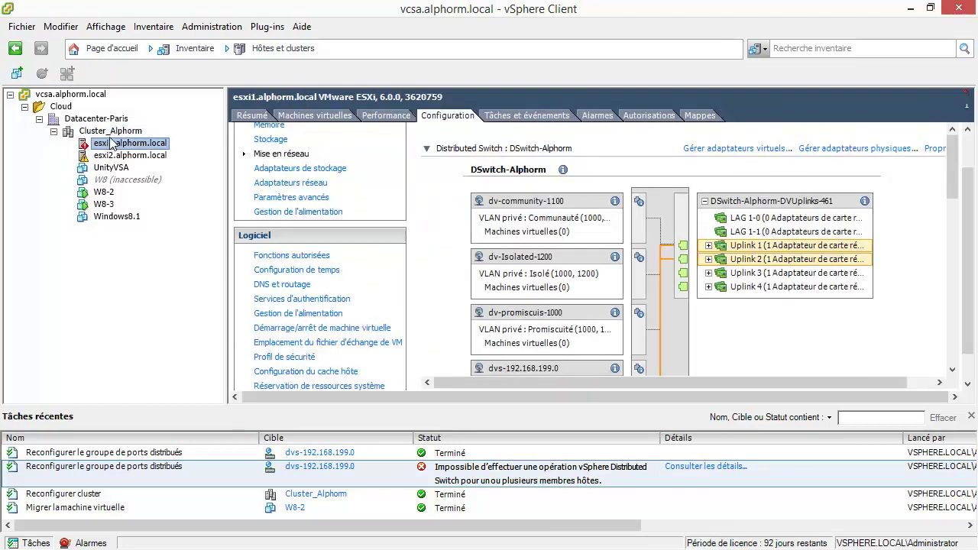
left_click(110, 131)
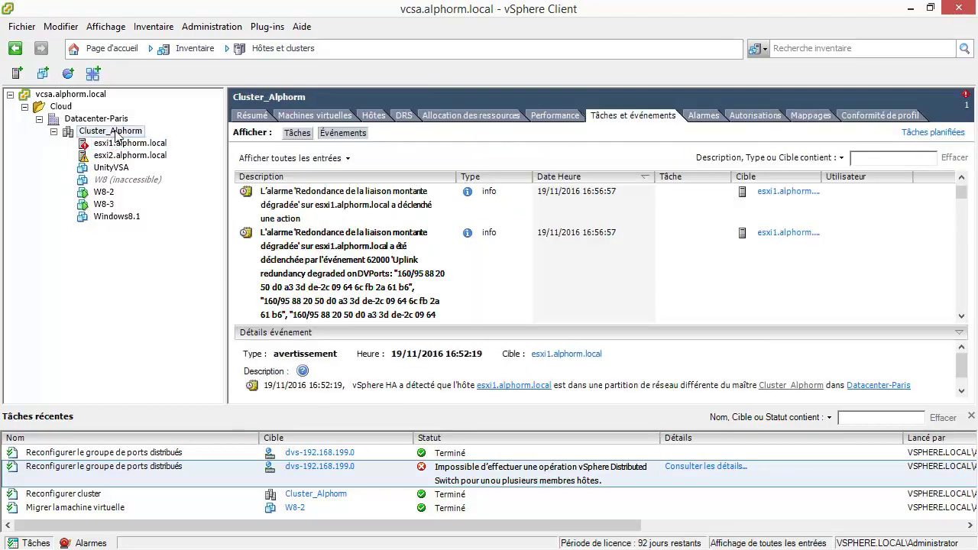
left_click(619, 314)
scroll(618, 313, "down", 2)
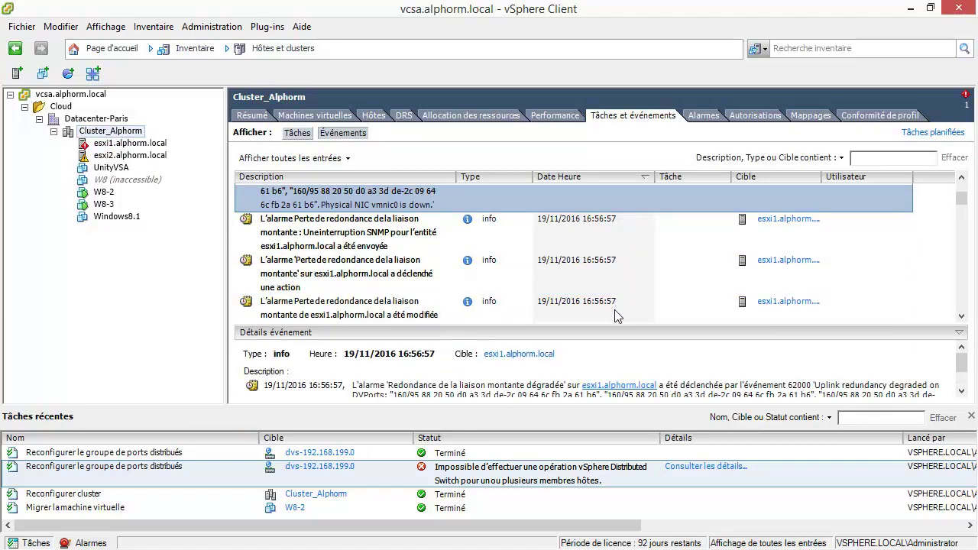
scroll(616, 313, "up", 3)
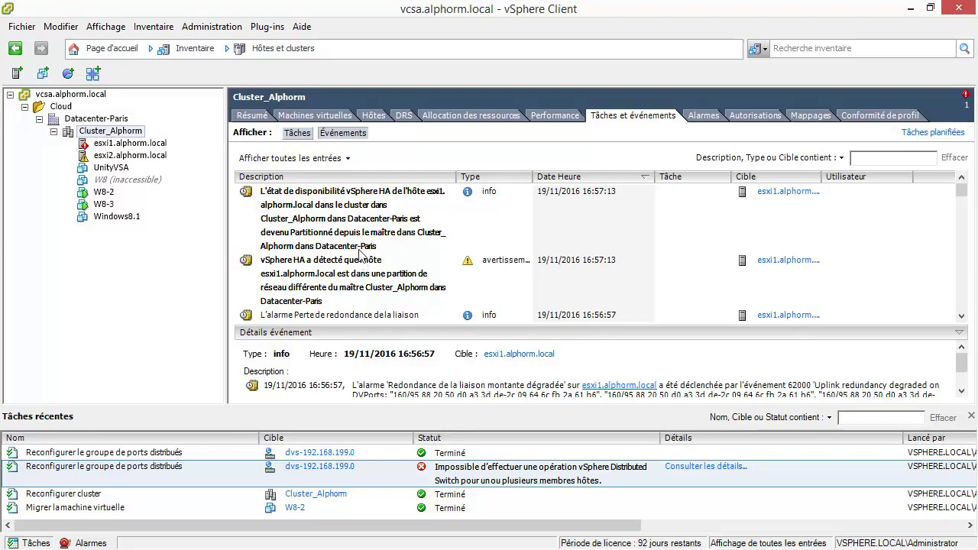
left_click(345, 220)
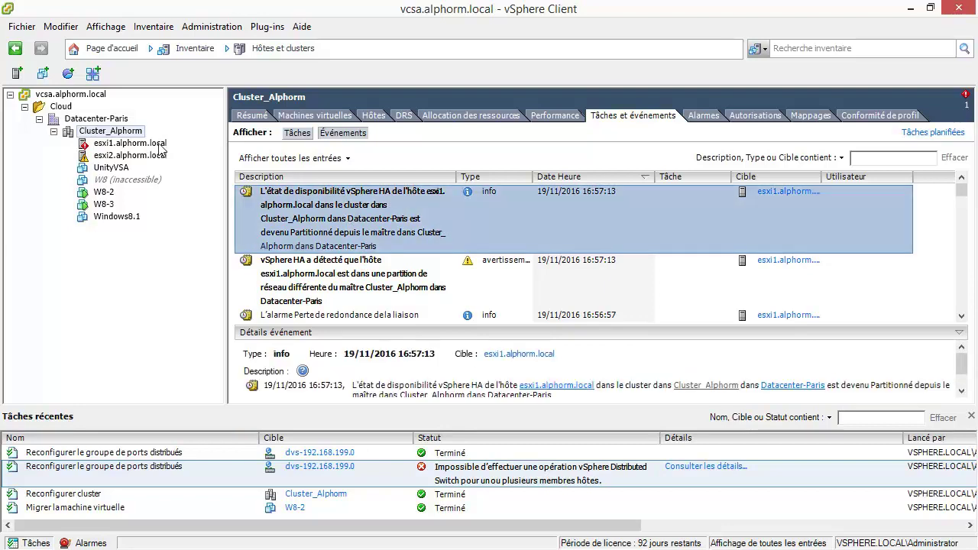
Examine esxi1.alphorm.local's networking on DSwitch-Alphorm, inspecting the virtual adapters vmk1 and vmk4 before closing their dialog
left_click(153, 145)
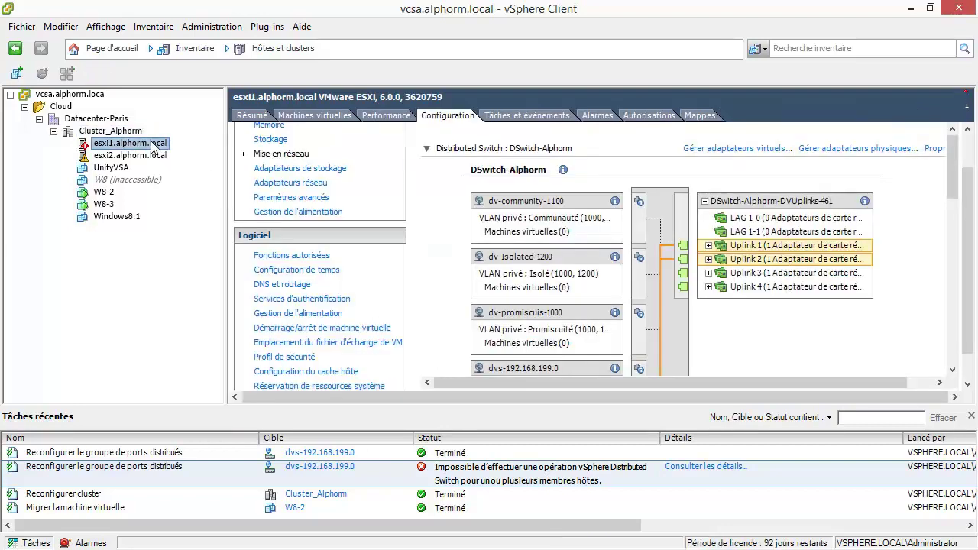
left_click(290, 171)
left_click(282, 154)
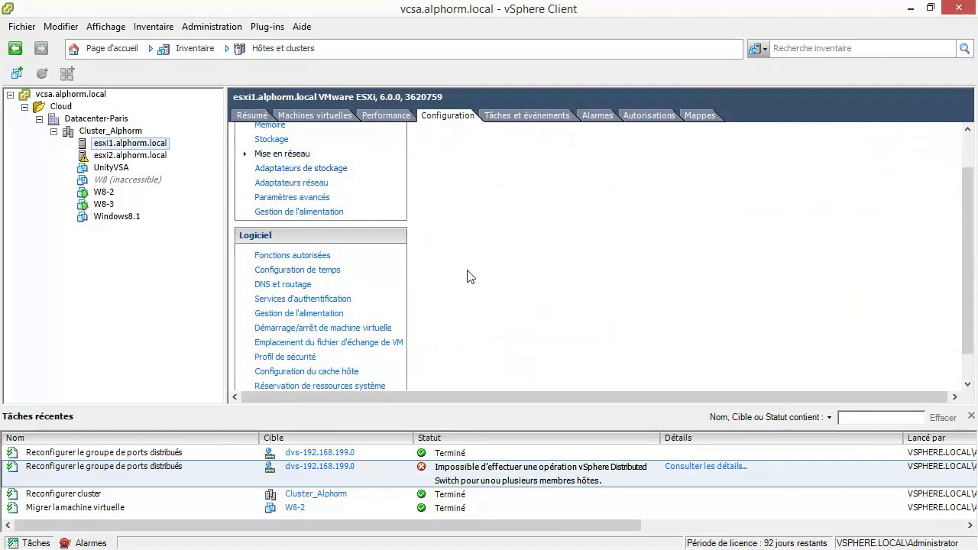
left_click_drag(968, 254, 972, 188)
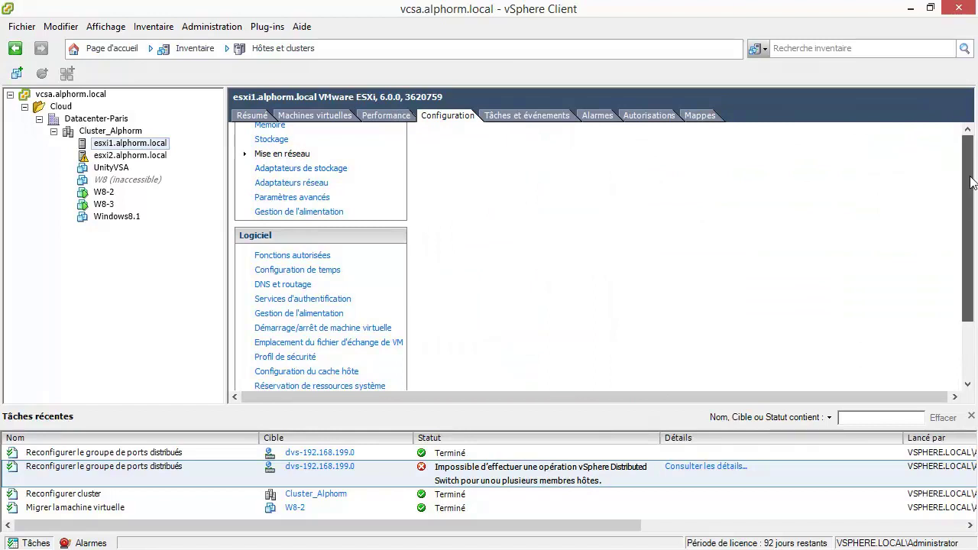
left_click(657, 148)
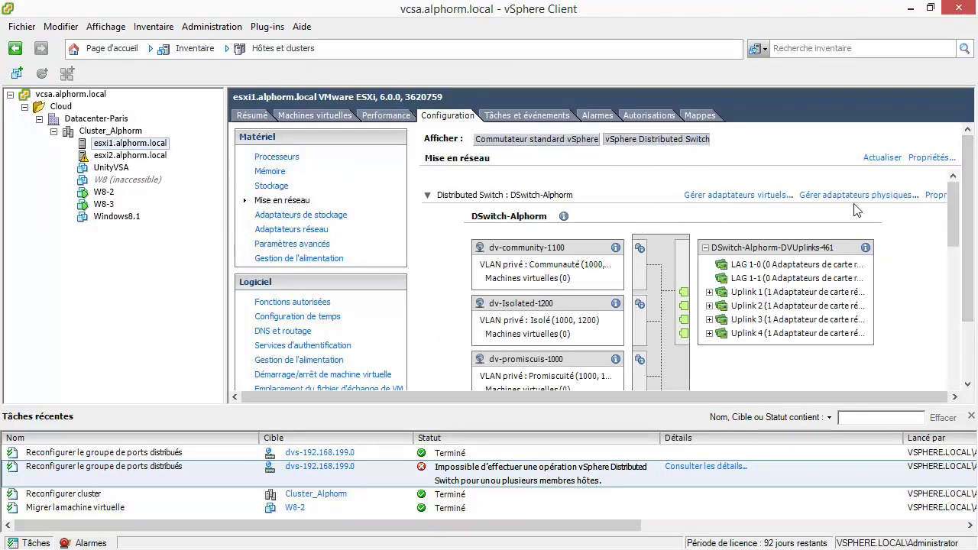
left_click(755, 196)
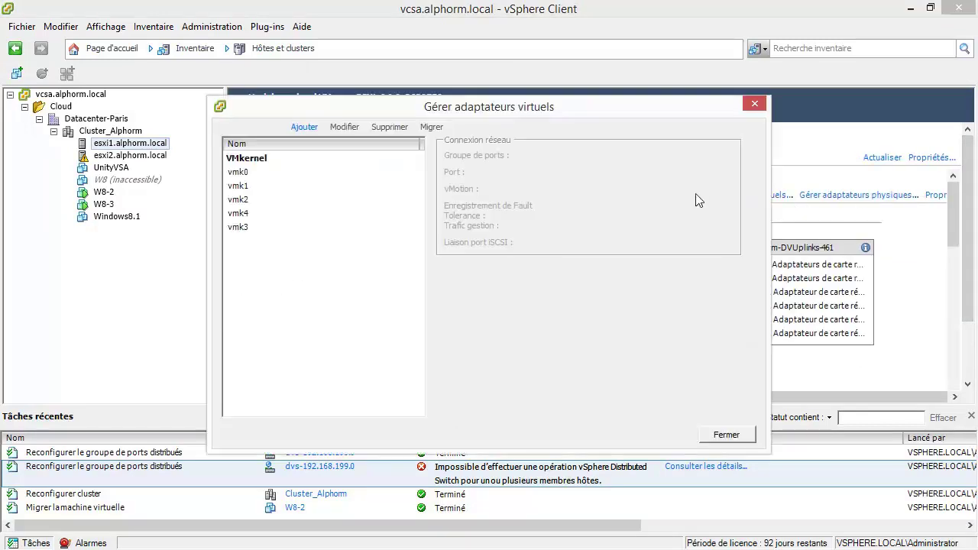
left_click(234, 188)
left_click(238, 214)
left_click(756, 105)
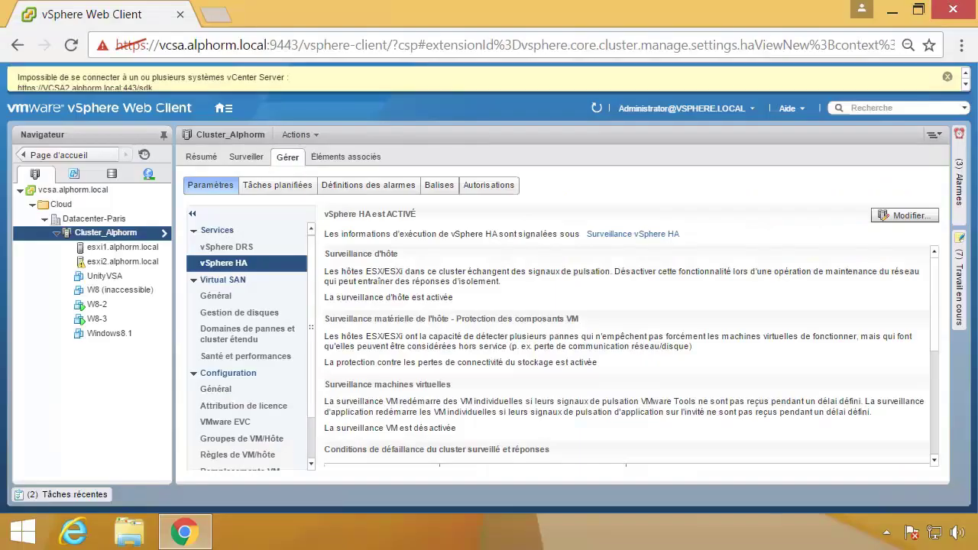
In vSphere Web Client, set Cluster_Alphorm's host isolation response to power off and restart the VMs (Mettre hors tension et redémarrer), and confirm
left_click(909, 216)
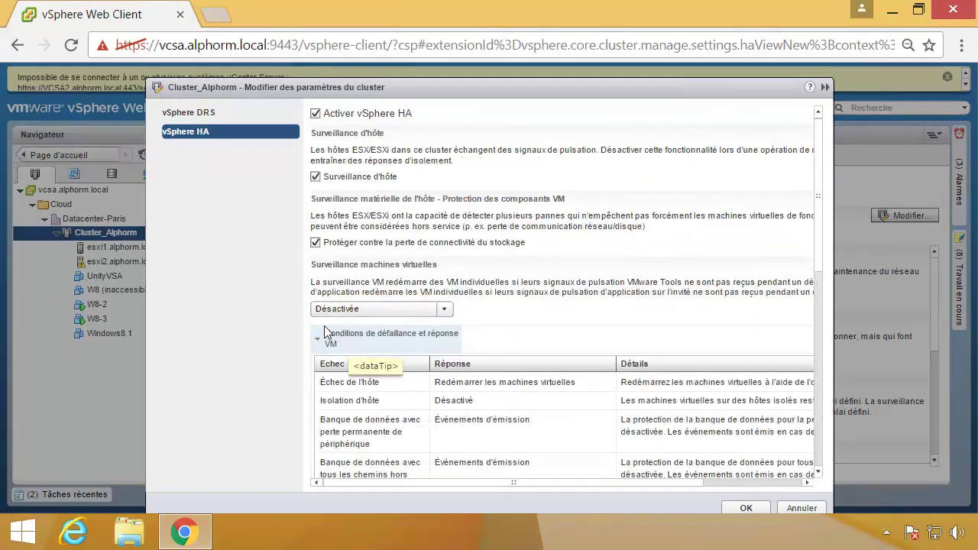
scroll(370, 334, "down", 2)
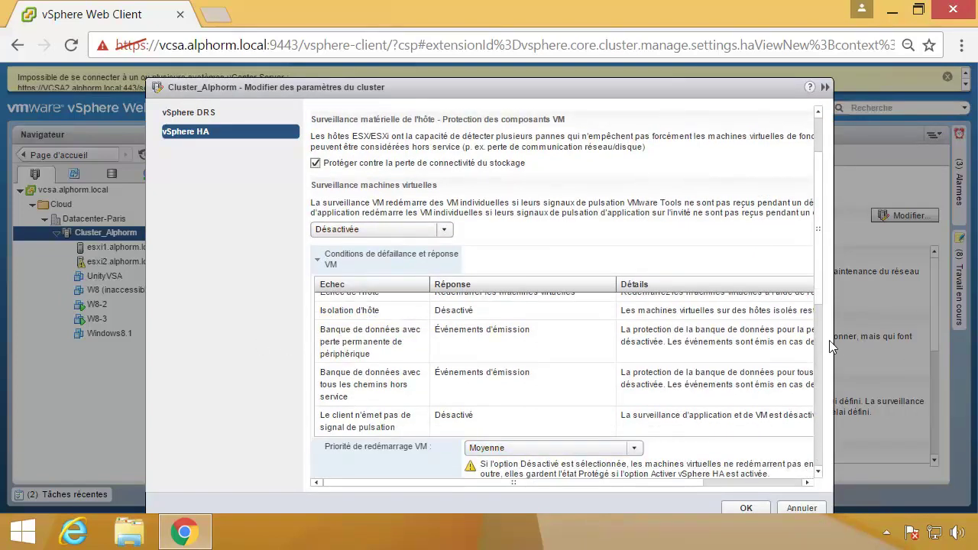
left_click_drag(820, 301, 822, 405)
scroll(602, 358, "down", 2)
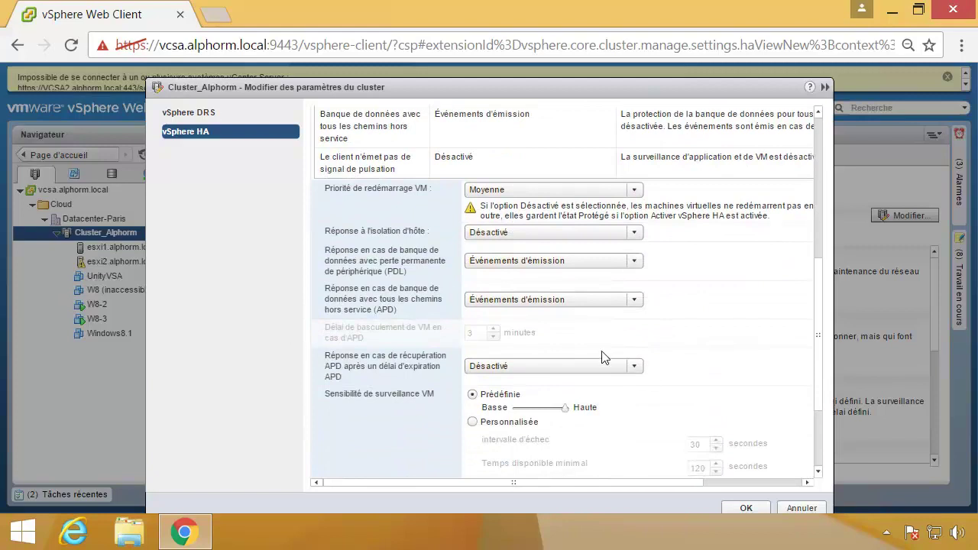
left_click(531, 236)
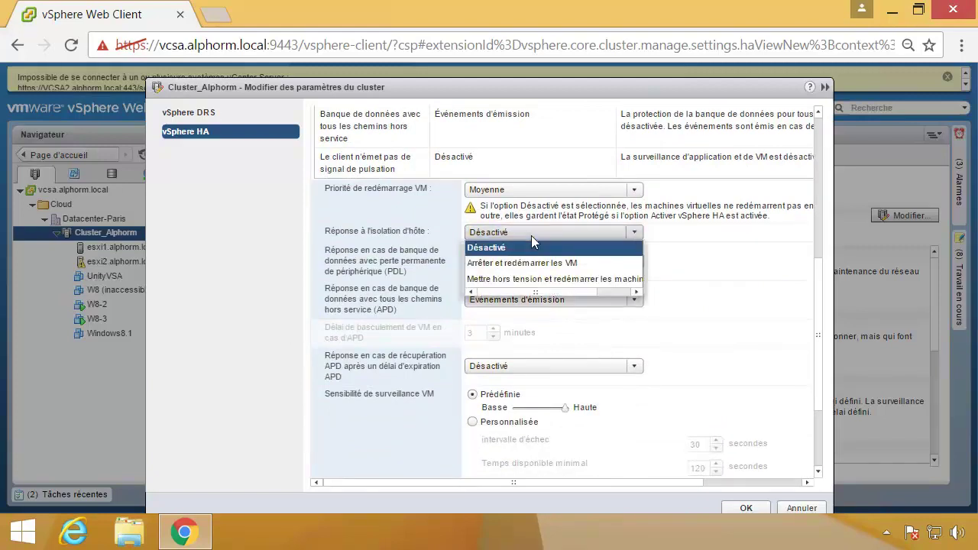
left_click(543, 280)
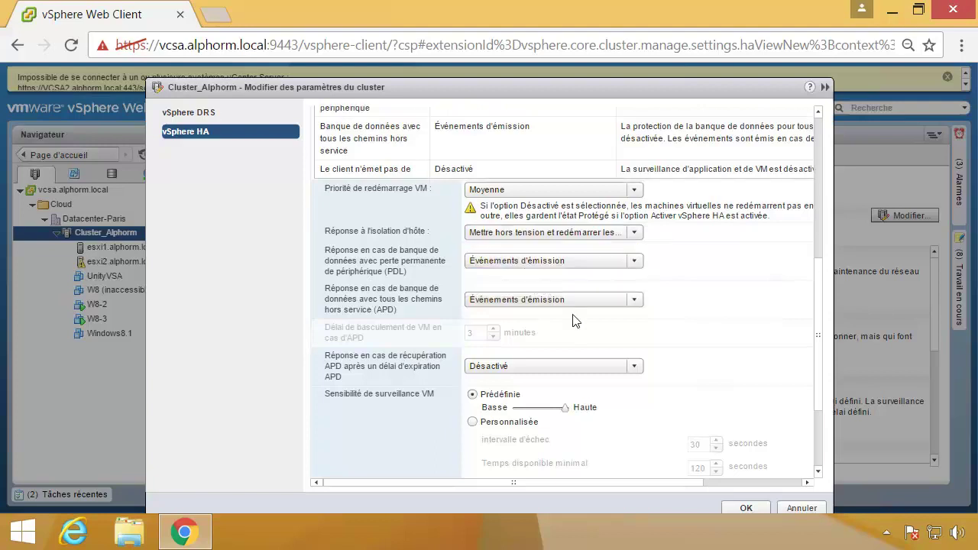
left_click(748, 508)
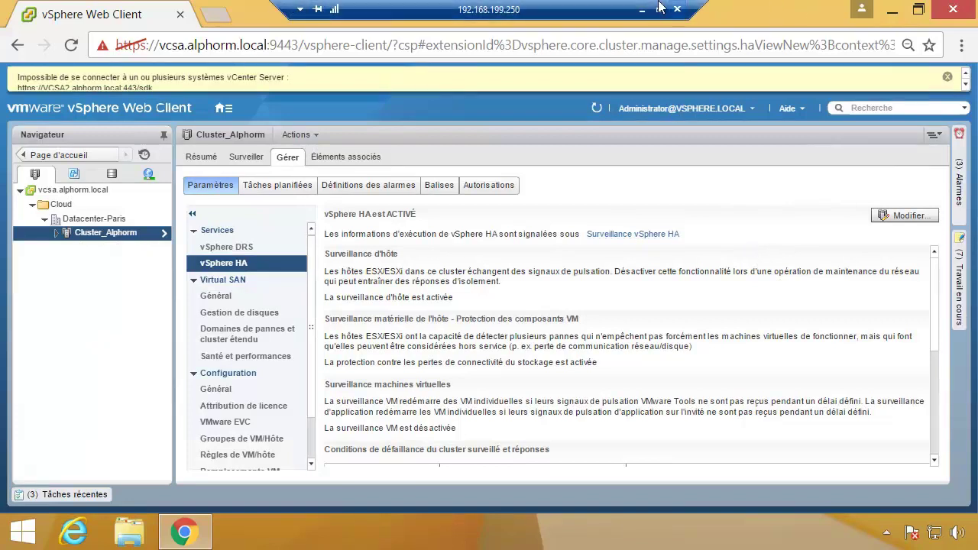
In VMware Workstation, disconnect Network Adapter and Network Adapter 2 of the ESXi1 virtual machine and apply the settings
left_click(644, 9)
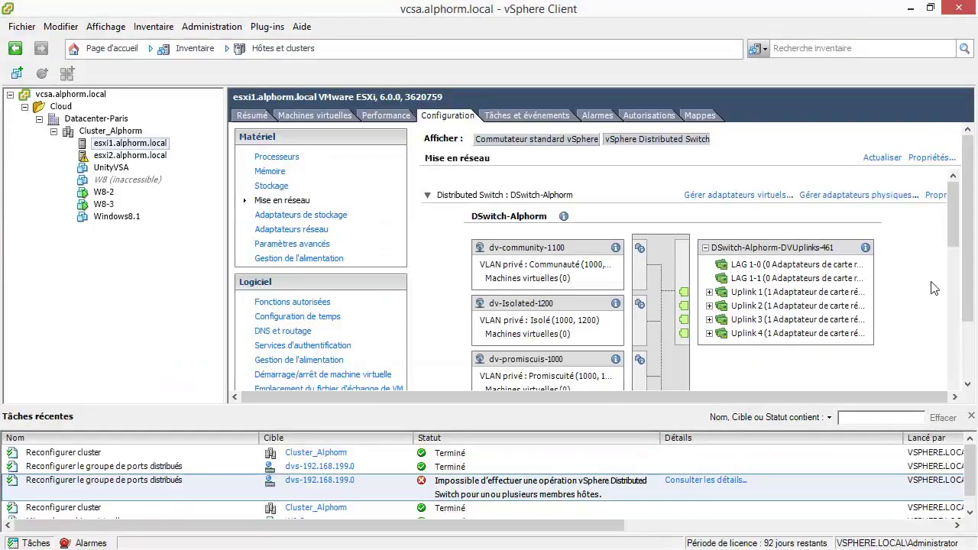
key("alt+Tab")
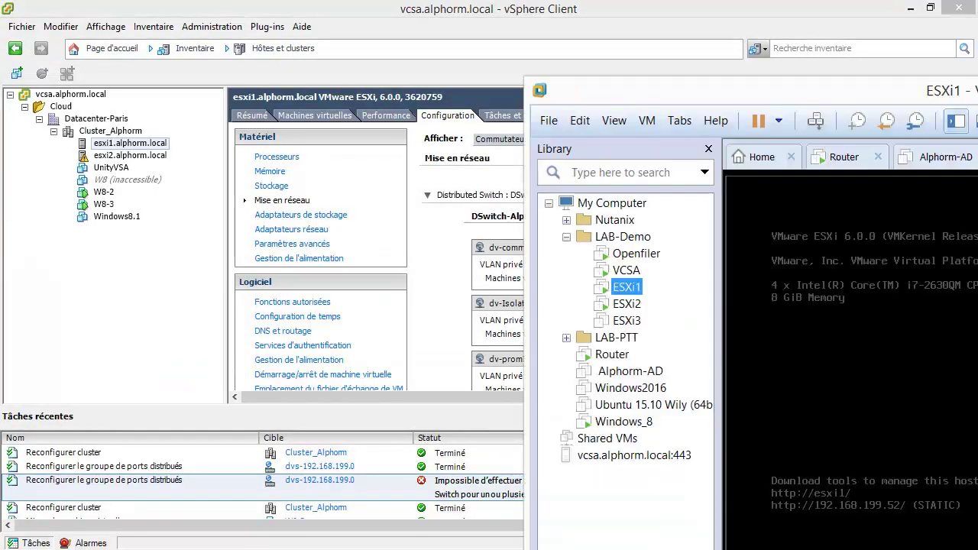
right_click(622, 288)
left_click(685, 537)
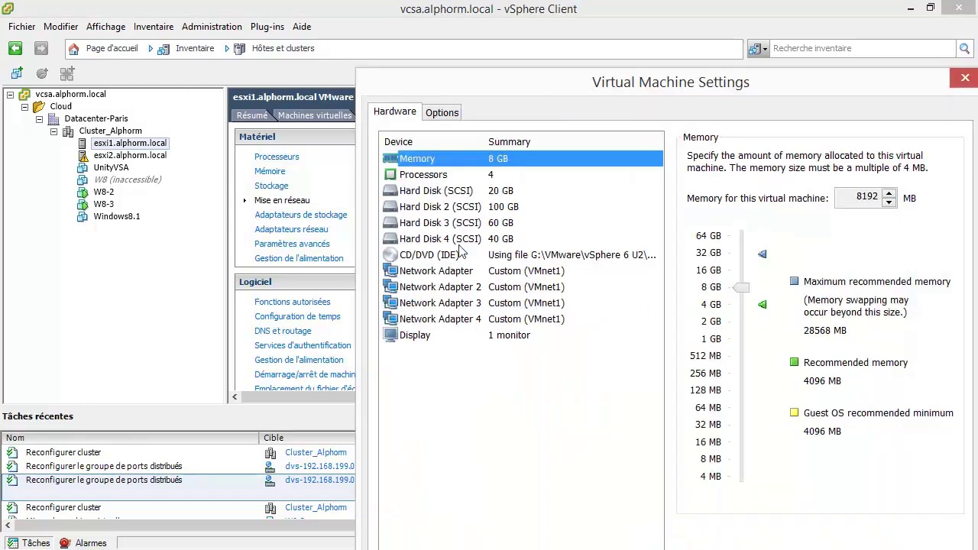
left_click(438, 273)
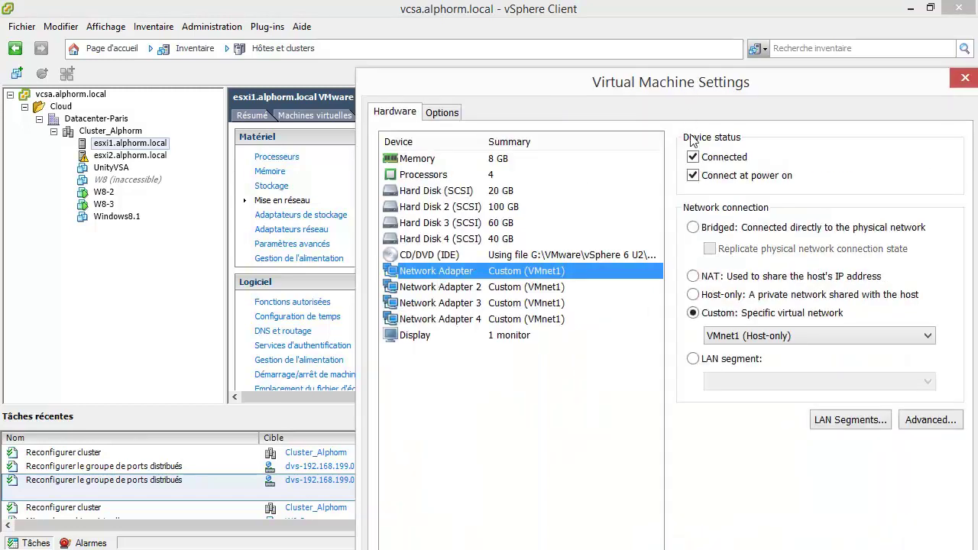
left_click(695, 164)
left_click(486, 289)
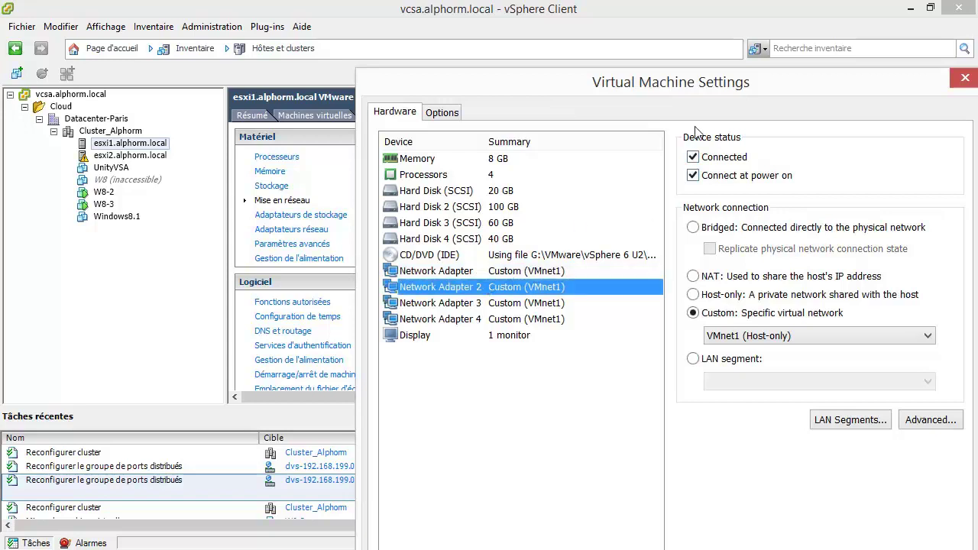
left_click(693, 158)
left_click_drag(699, 84, 977, 99)
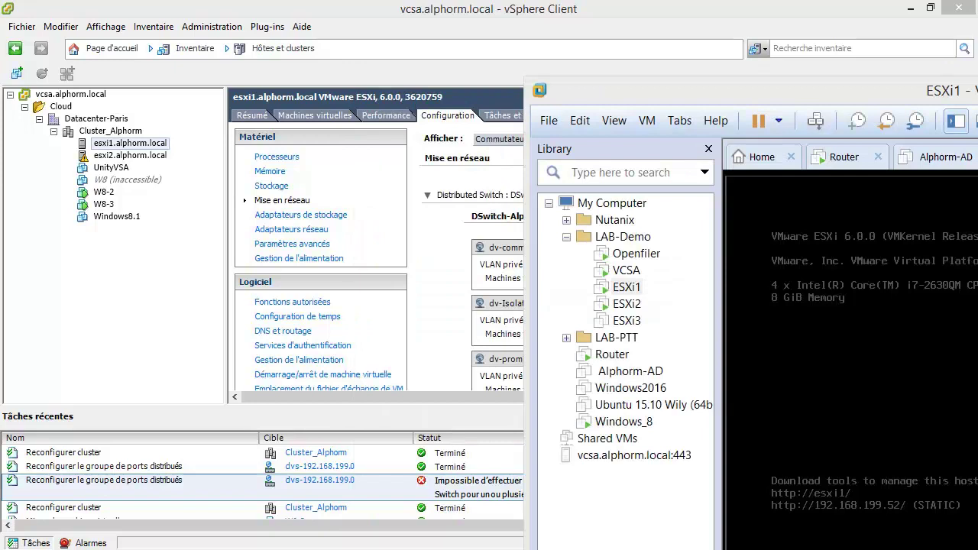
left_click(627, 287)
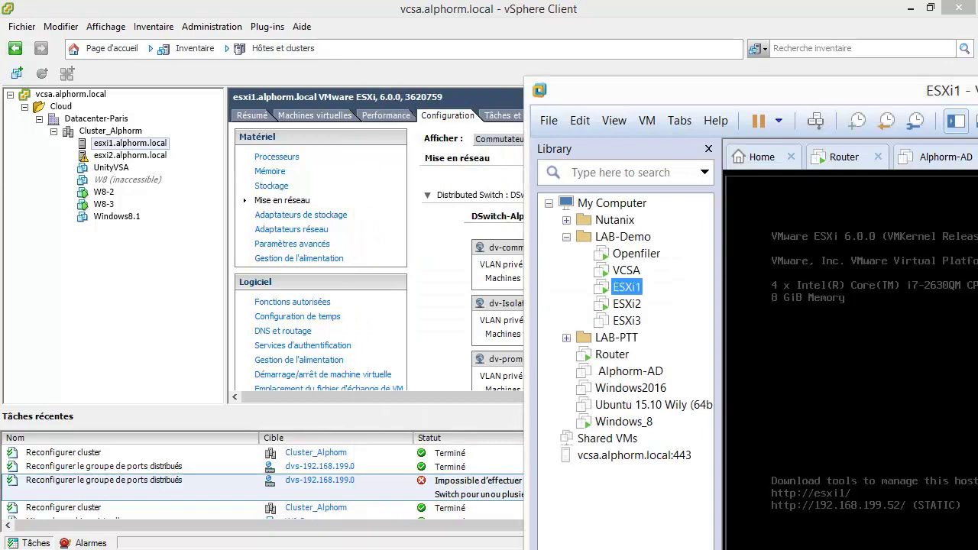
Check the continuous ping to 192.168.199.32, and open esxi1.alphorm.local's events in vSphere Client
key("alt+Tab")
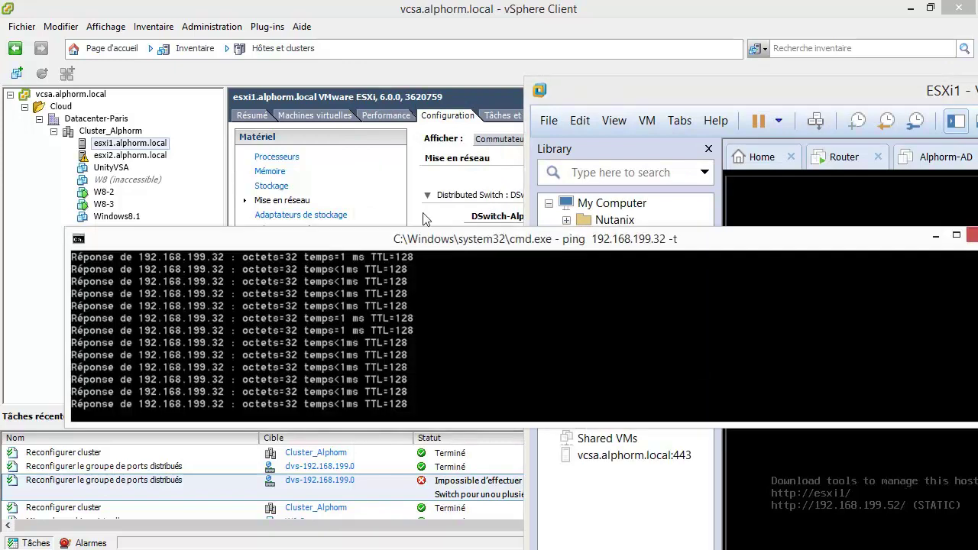
left_click(448, 133)
left_click(526, 116)
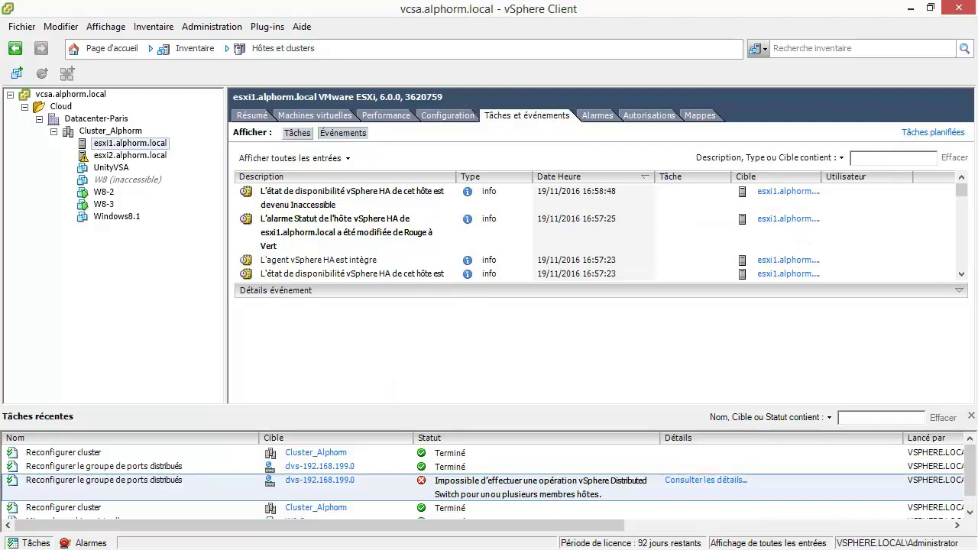
Monitor the ping to 192.168.199.32, and check W8-2's host in its summary and esxi1.alphorm.local's newest vSphere HA events
key("alt+Tab")
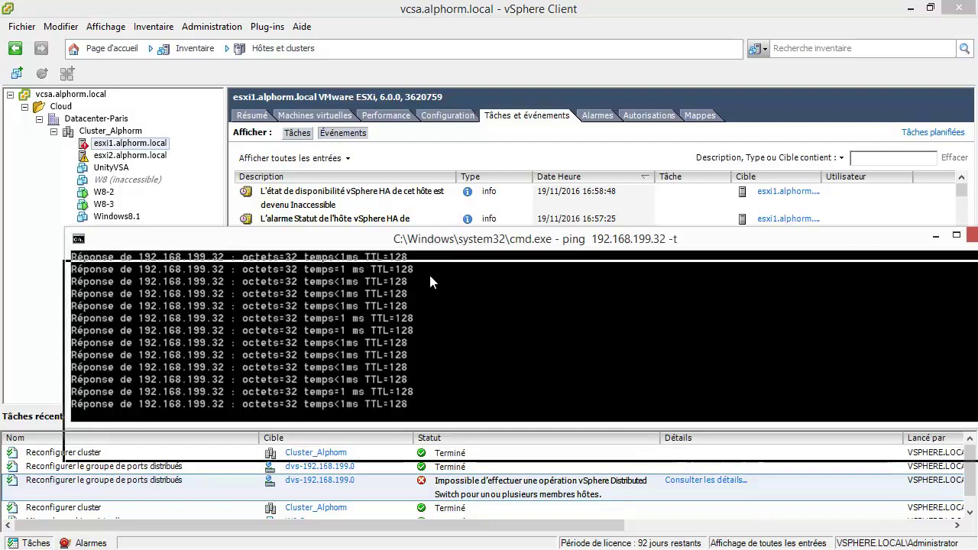
left_click_drag(430, 245, 430, 288)
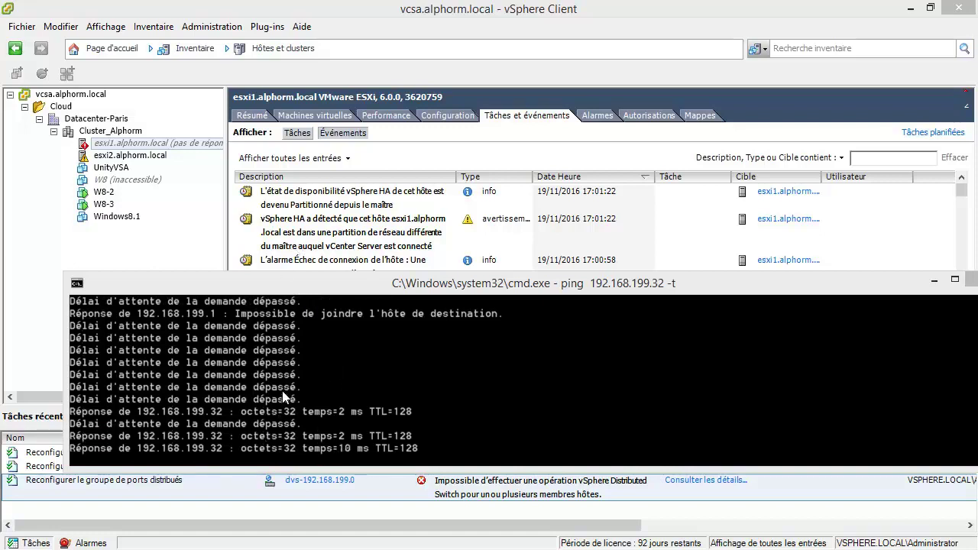
left_click(105, 193)
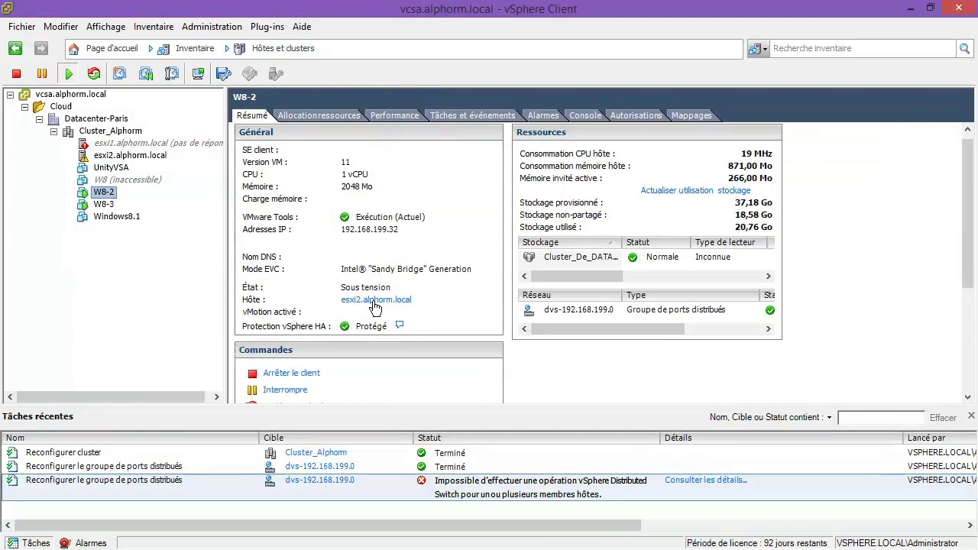
left_click(155, 144)
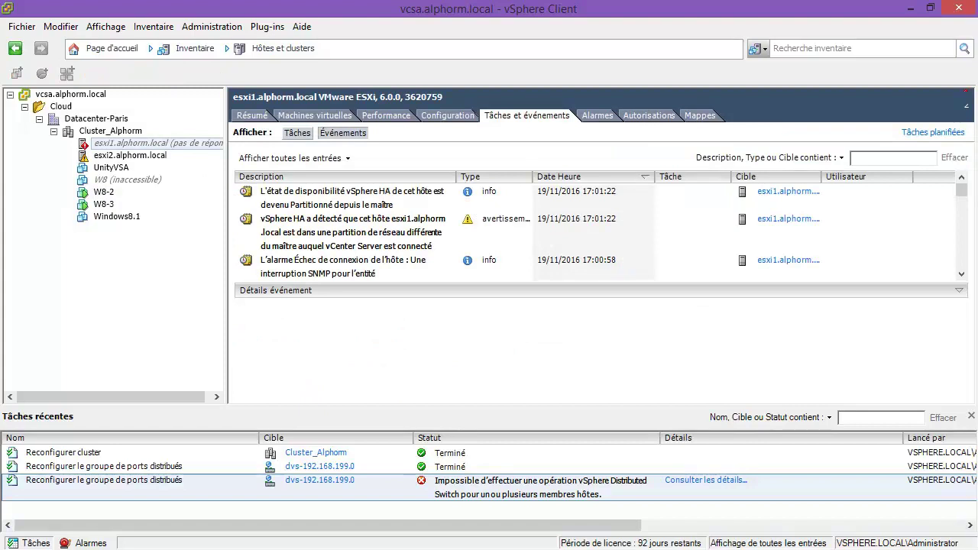
In VMware Workstation, reconnect Network Adapter and Network Adapter 2 of the ESXi1 virtual machine and apply the settings
key("alt+Tab")
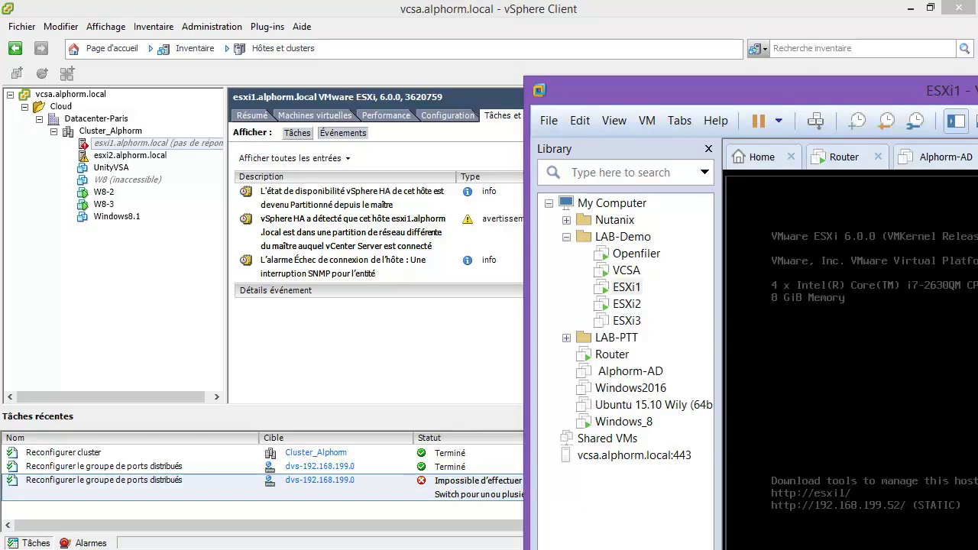
right_click(626, 294)
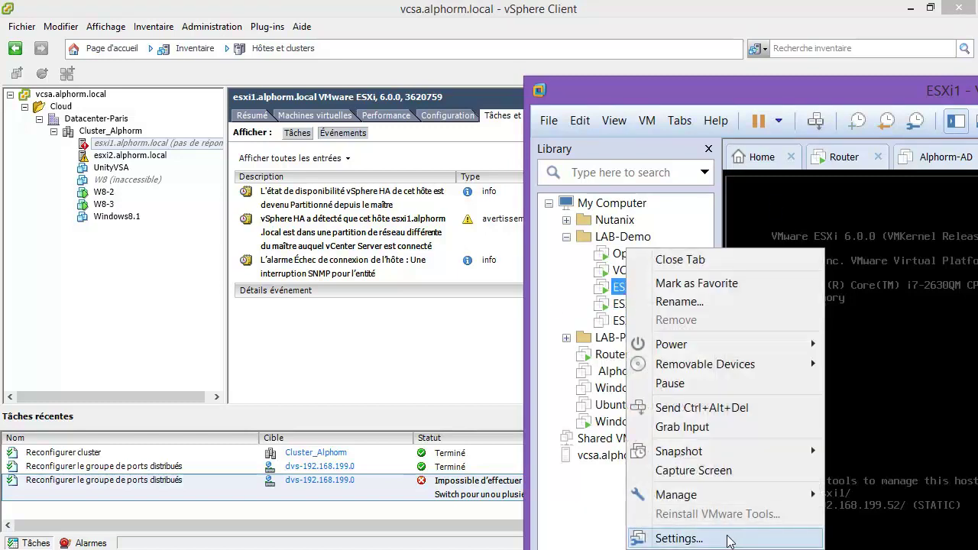
left_click(738, 537)
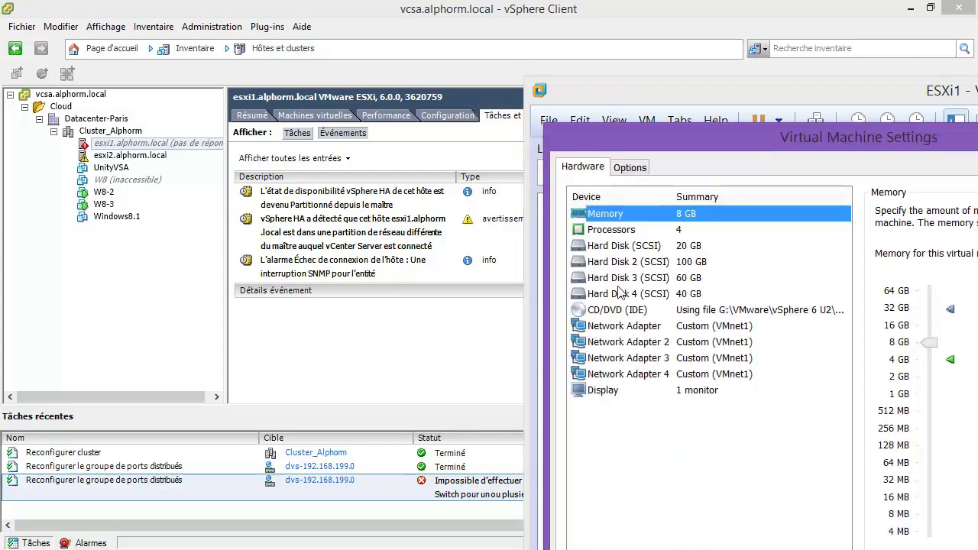
left_click(621, 327)
left_click(882, 213)
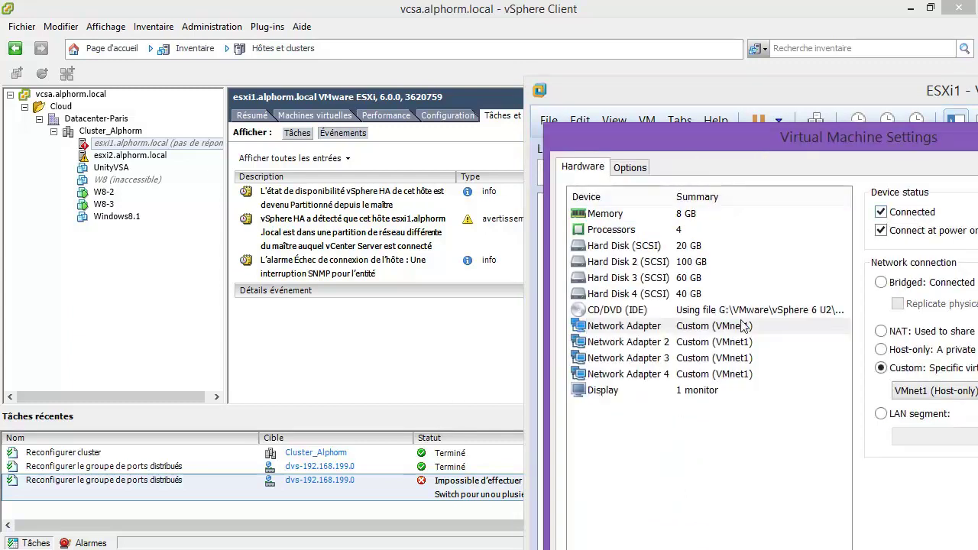
left_click(727, 343)
left_click(881, 214)
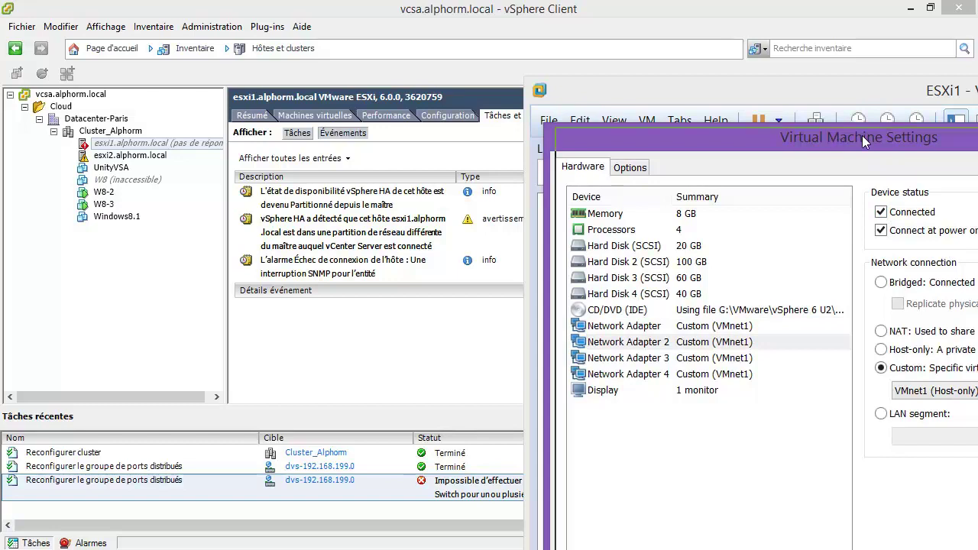
key("Return")
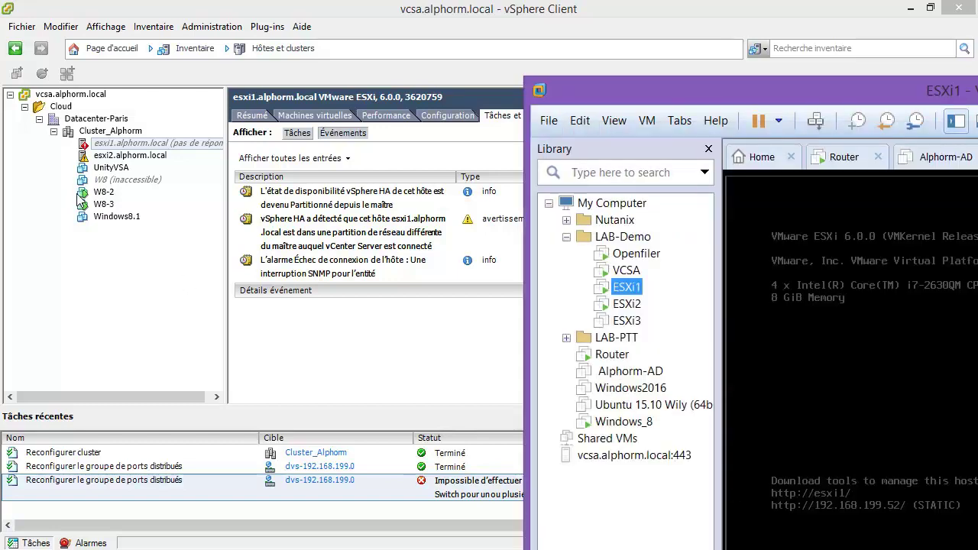
In vSphere Client, review esxi1.alphorm.local's latest events and triggered alarms, and minimize the client
left_click(110, 286)
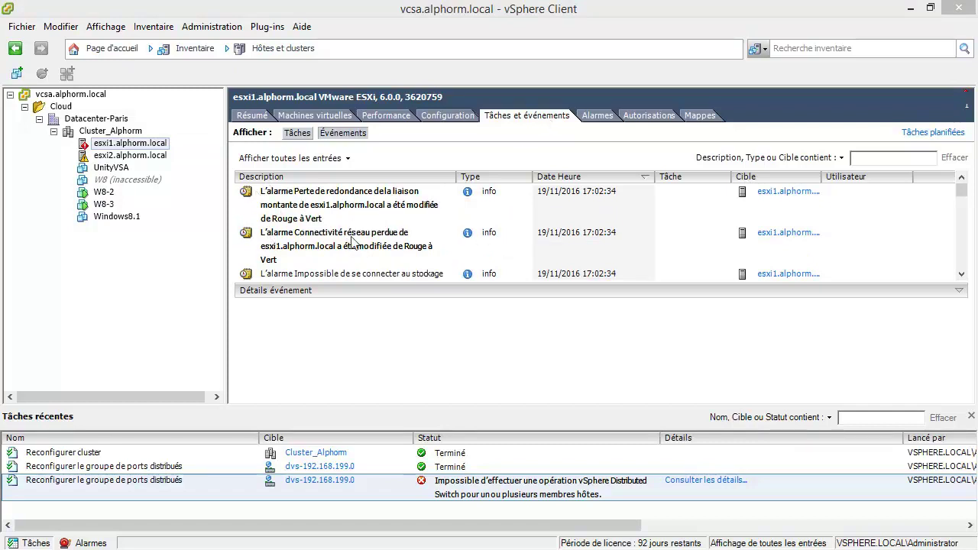
left_click(855, 243)
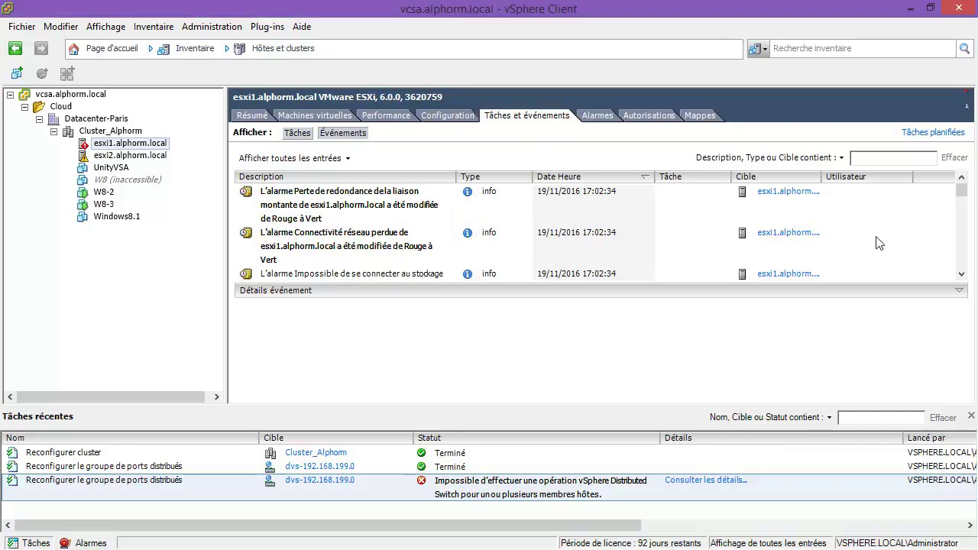
scroll(878, 242, "down", 1)
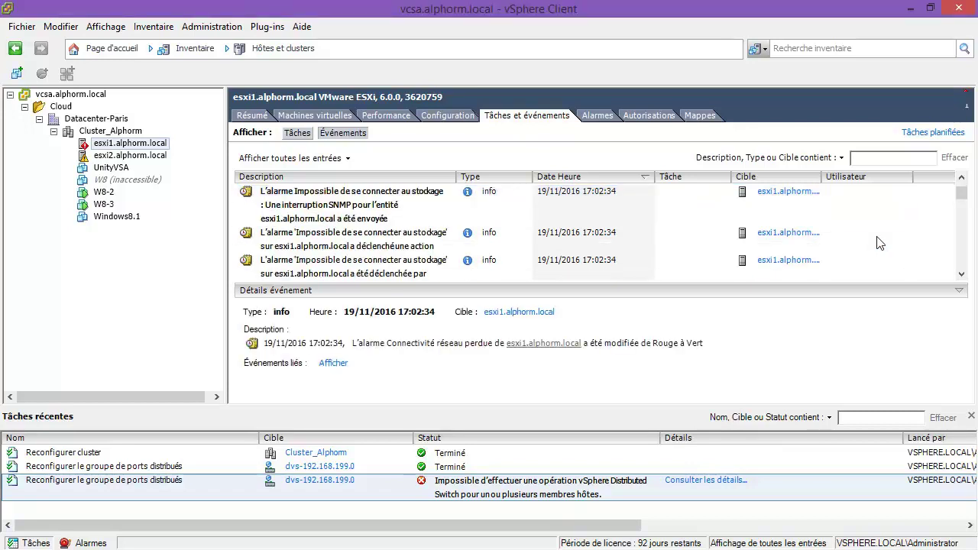
left_click(100, 145)
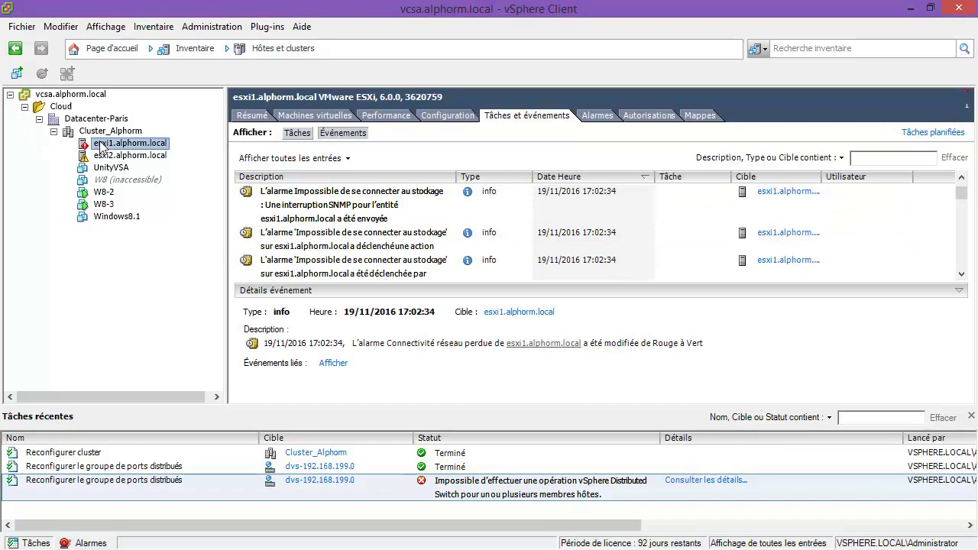
left_click(596, 116)
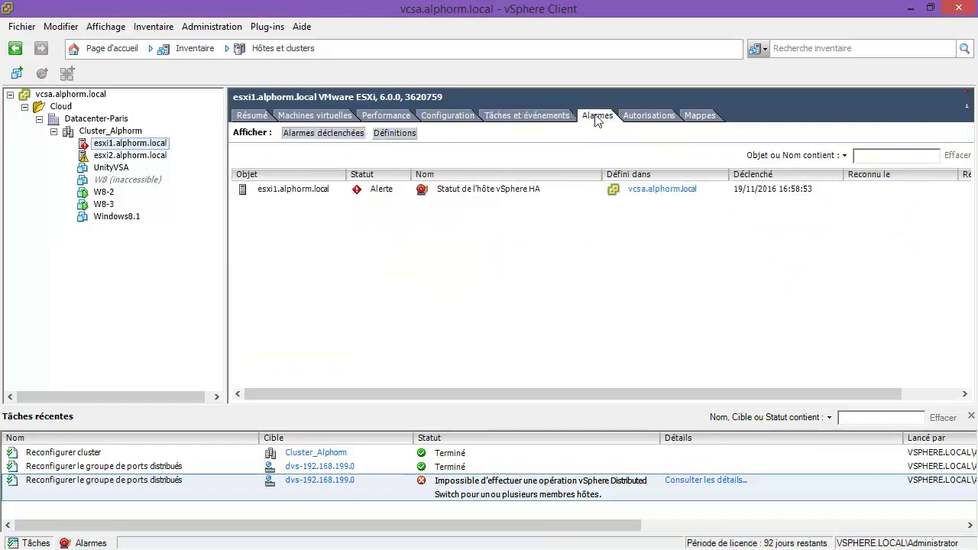
left_click(494, 191)
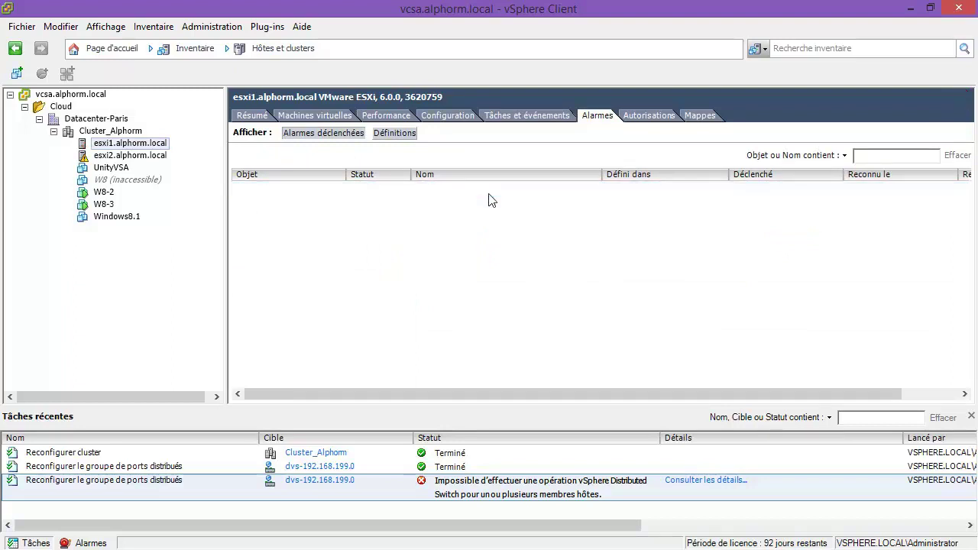
left_click(910, 16)
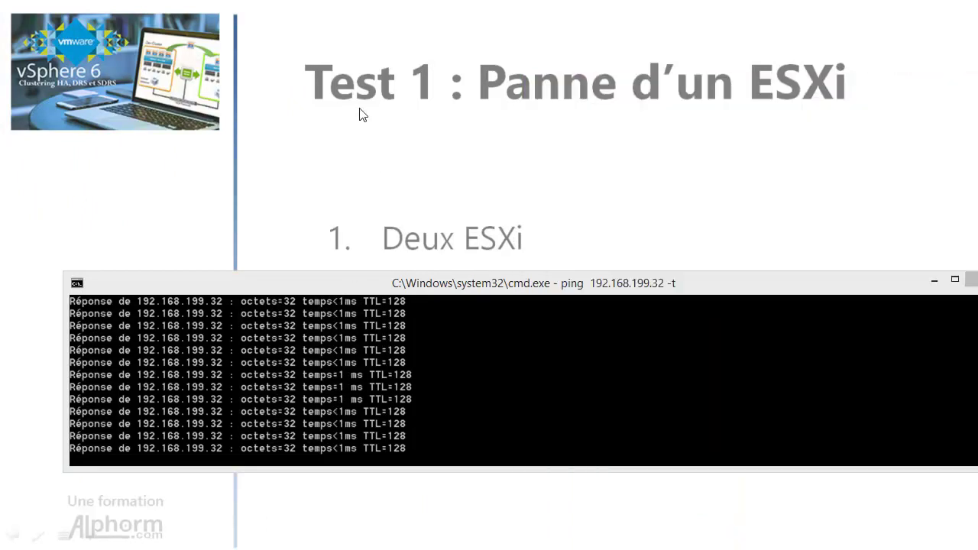
left_click(348, 132)
left_click(348, 131)
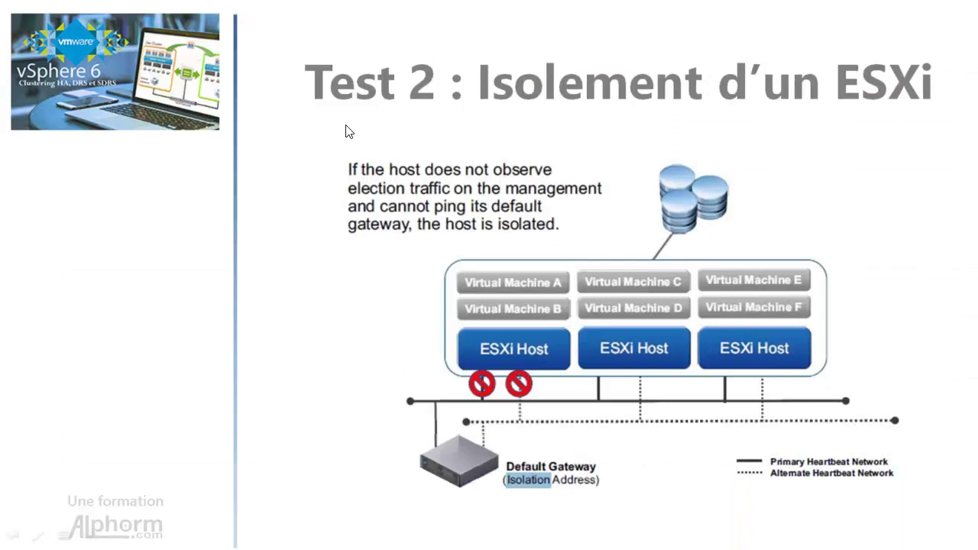
left_click(391, 140)
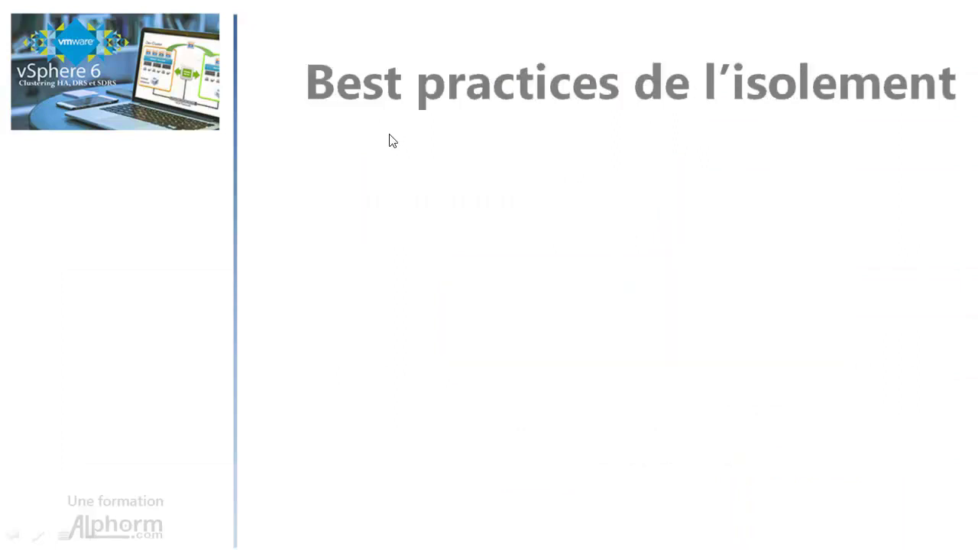
left_click(389, 142)
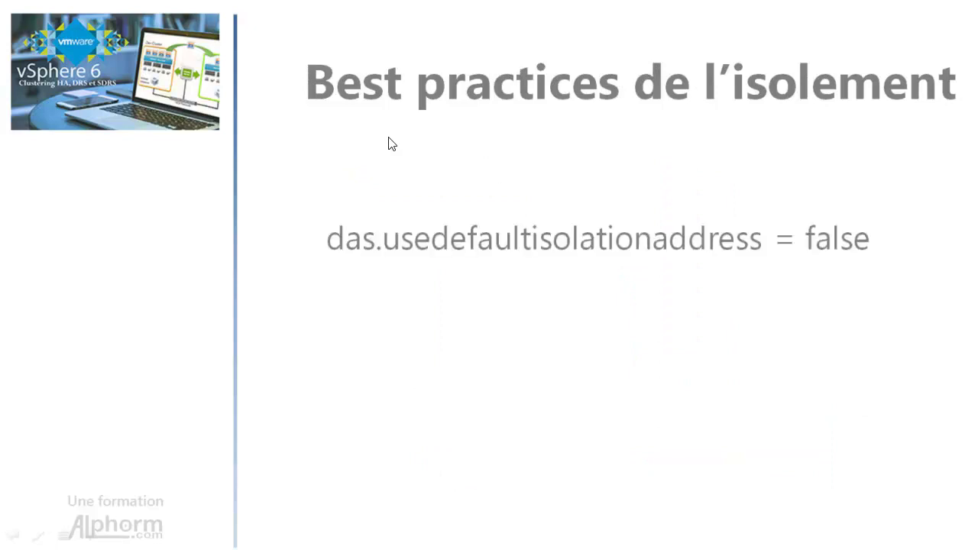